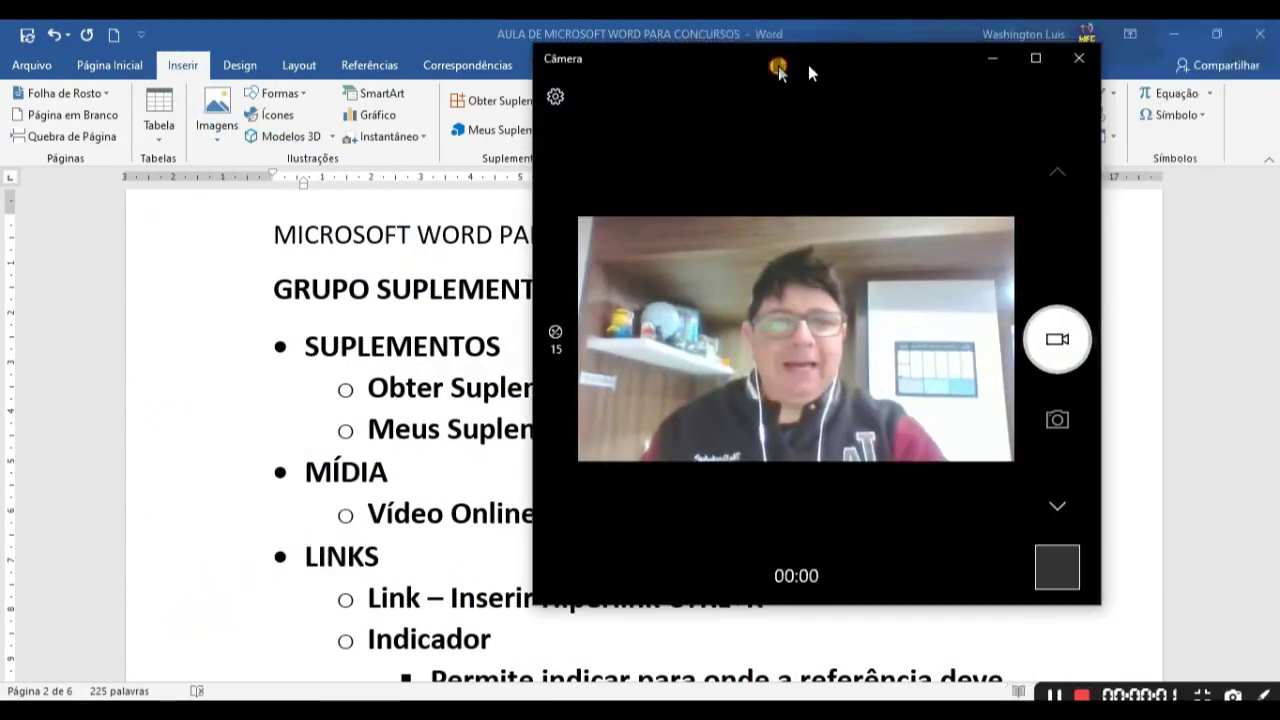
- Drag the Câmera preview window toward the centre and shrink it so the Word outline stays readable
left_click_drag(972, 55, 654, 72)
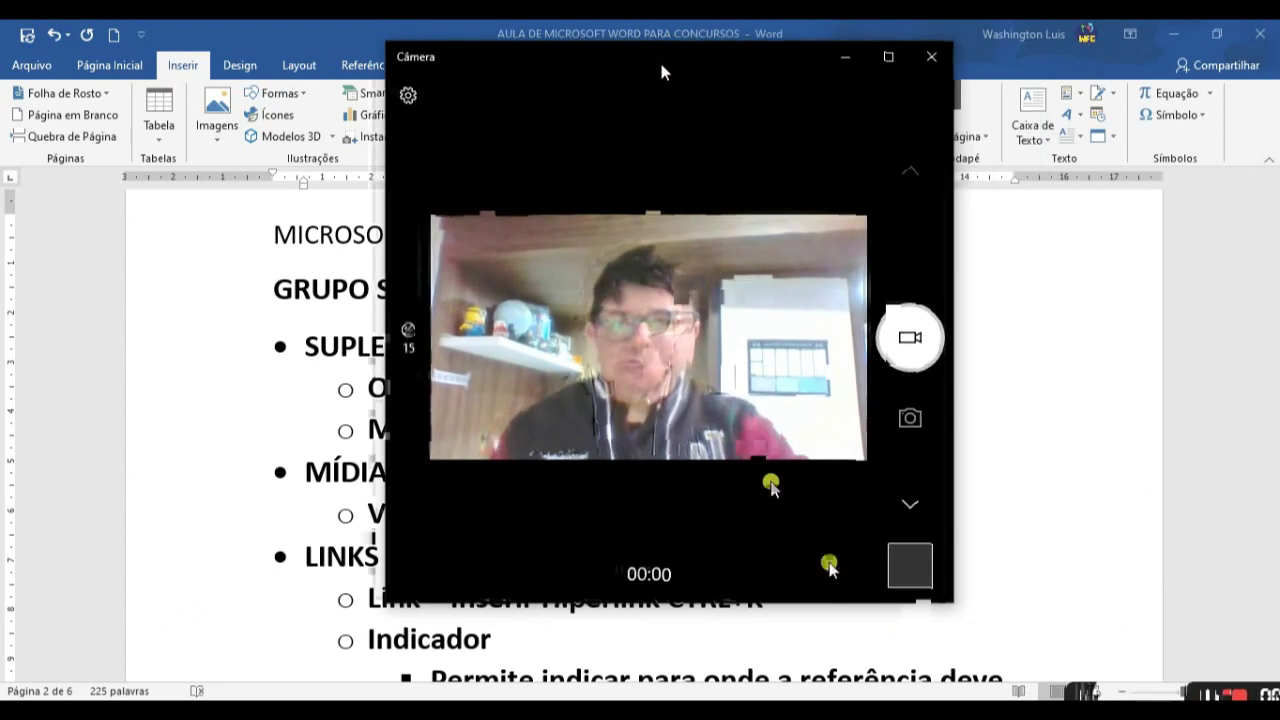
left_click_drag(962, 628, 1062, 708)
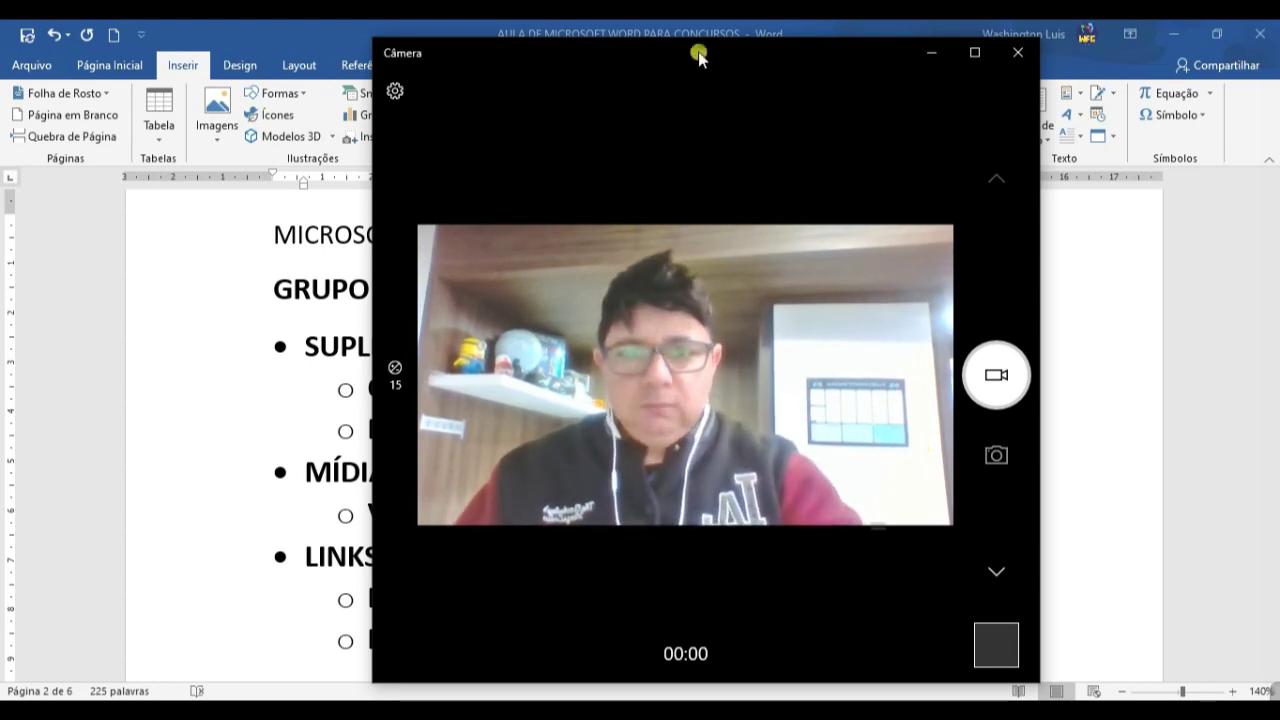
left_click_drag(672, 66, 624, 58)
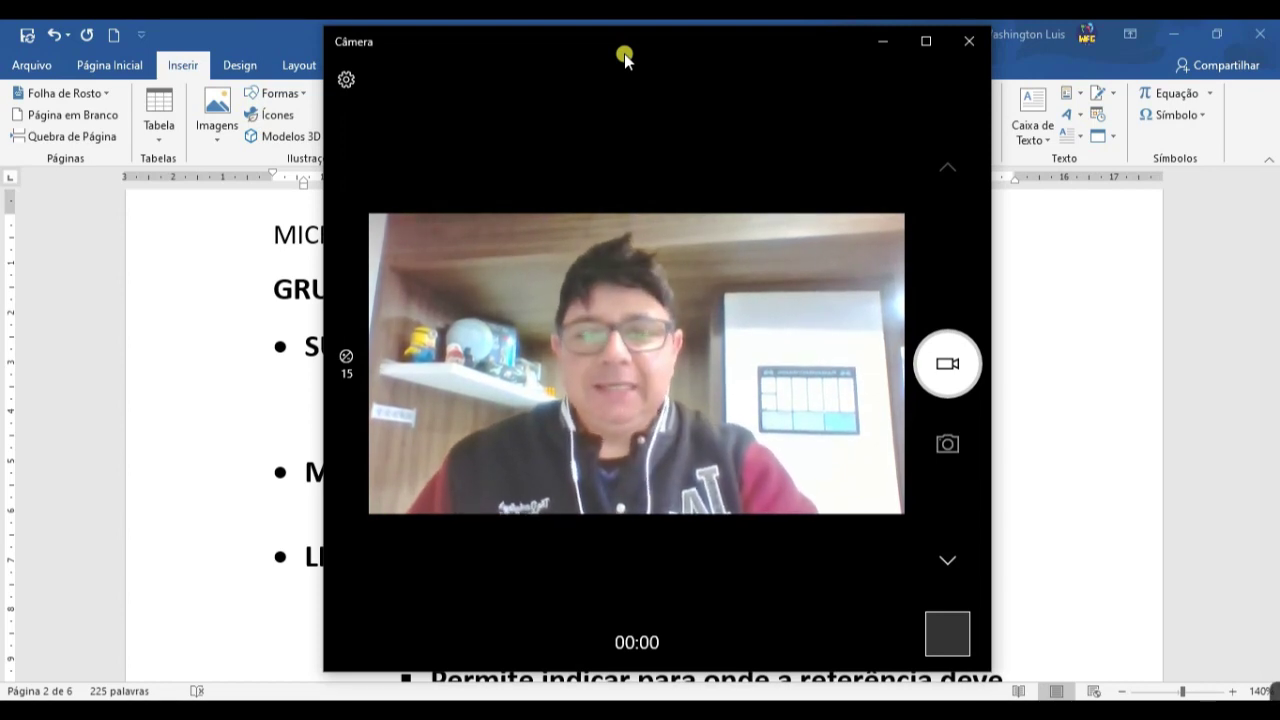
left_click_drag(624, 53, 580, 46)
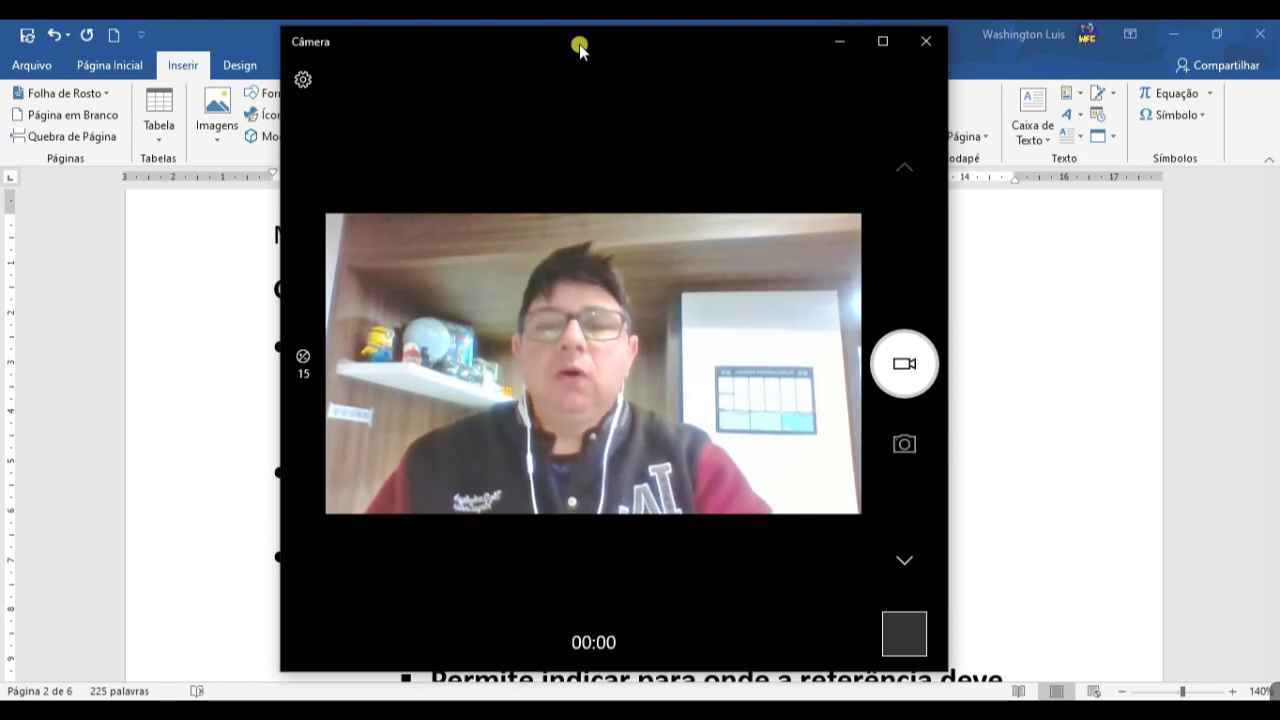
left_click_drag(283, 28, 420, 162)
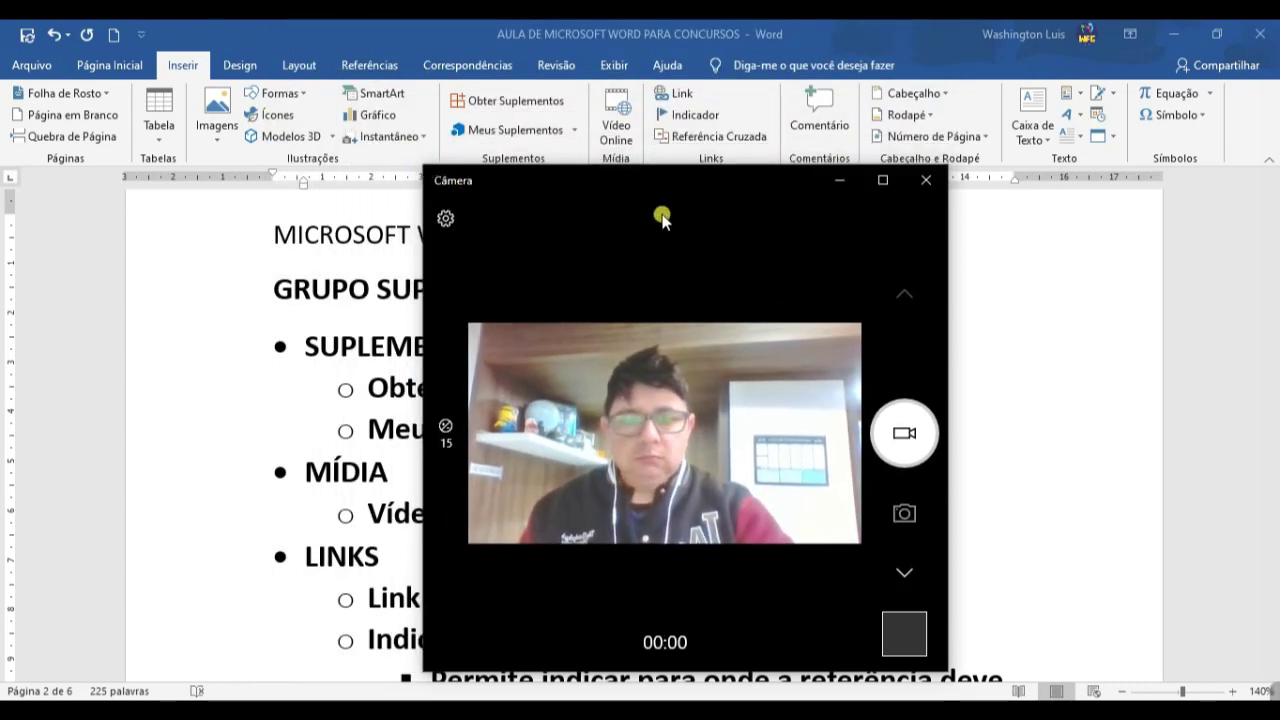
mouse_move(700, 175)
left_mouse_down()
mouse_move(931, 149)
mouse_move(1010, 75)
left_mouse_up()
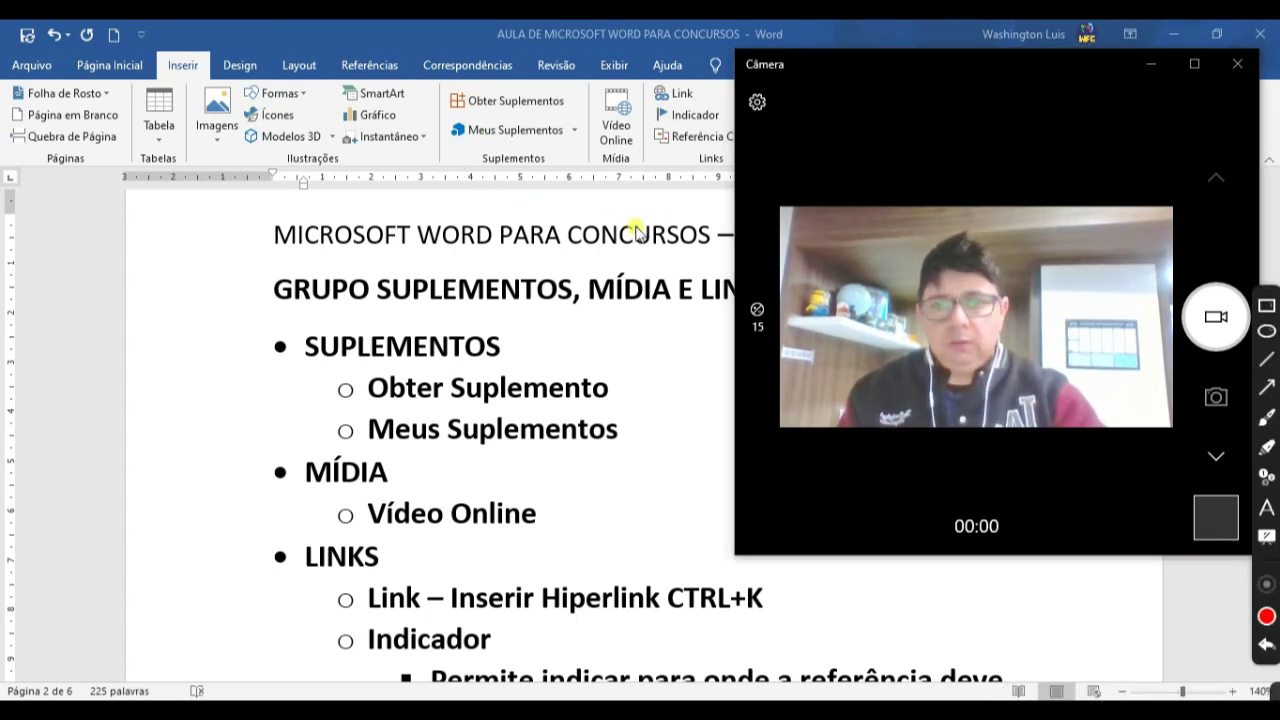
- Mark the Suplementos, Mídia and Links groups in red ink, clear the marks, and return to Word
left_click_drag(1005, 64, 1010, 76)
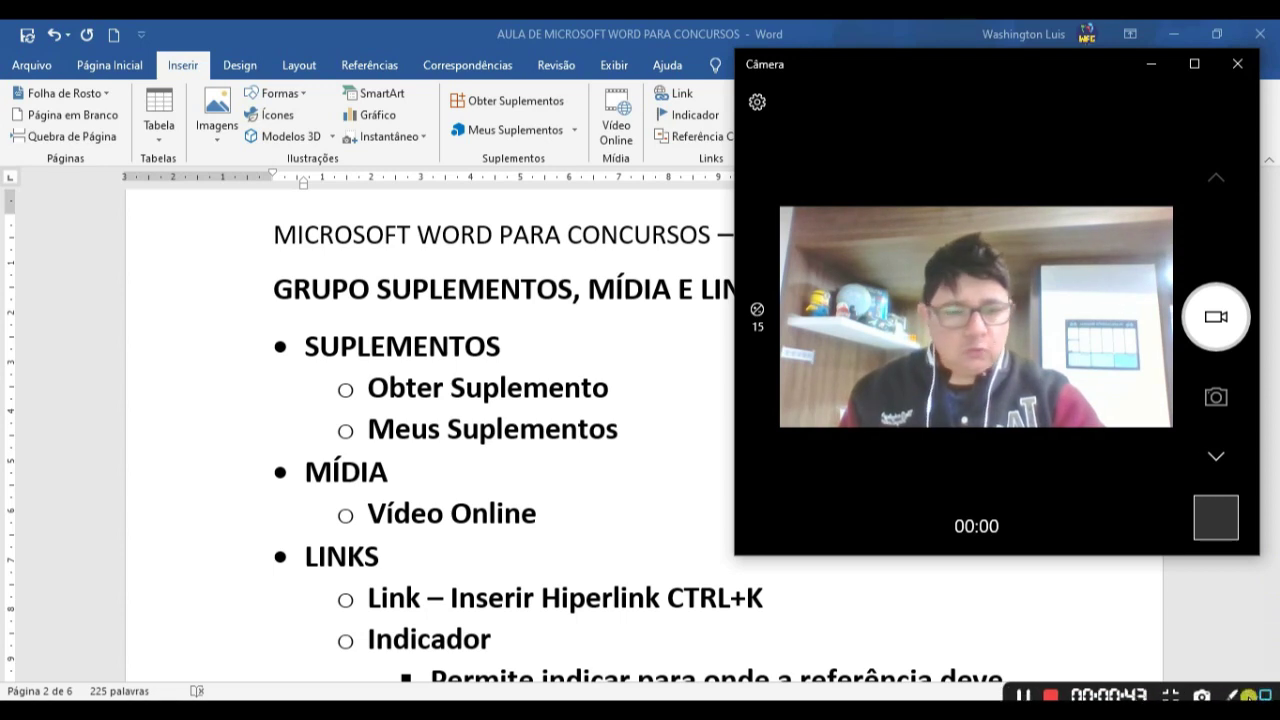
left_click(1248, 694)
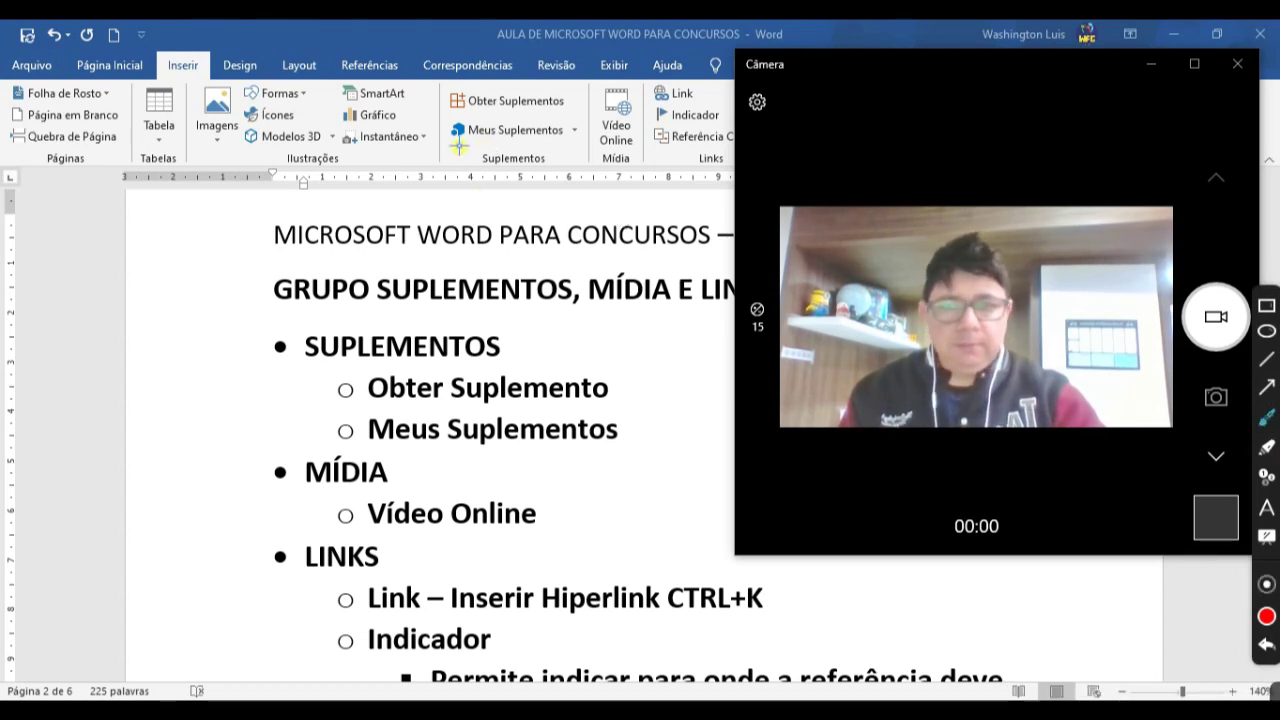
mouse_move(424, 153)
left_mouse_down()
mouse_move(604, 160)
mouse_move(460, 143)
left_mouse_up()
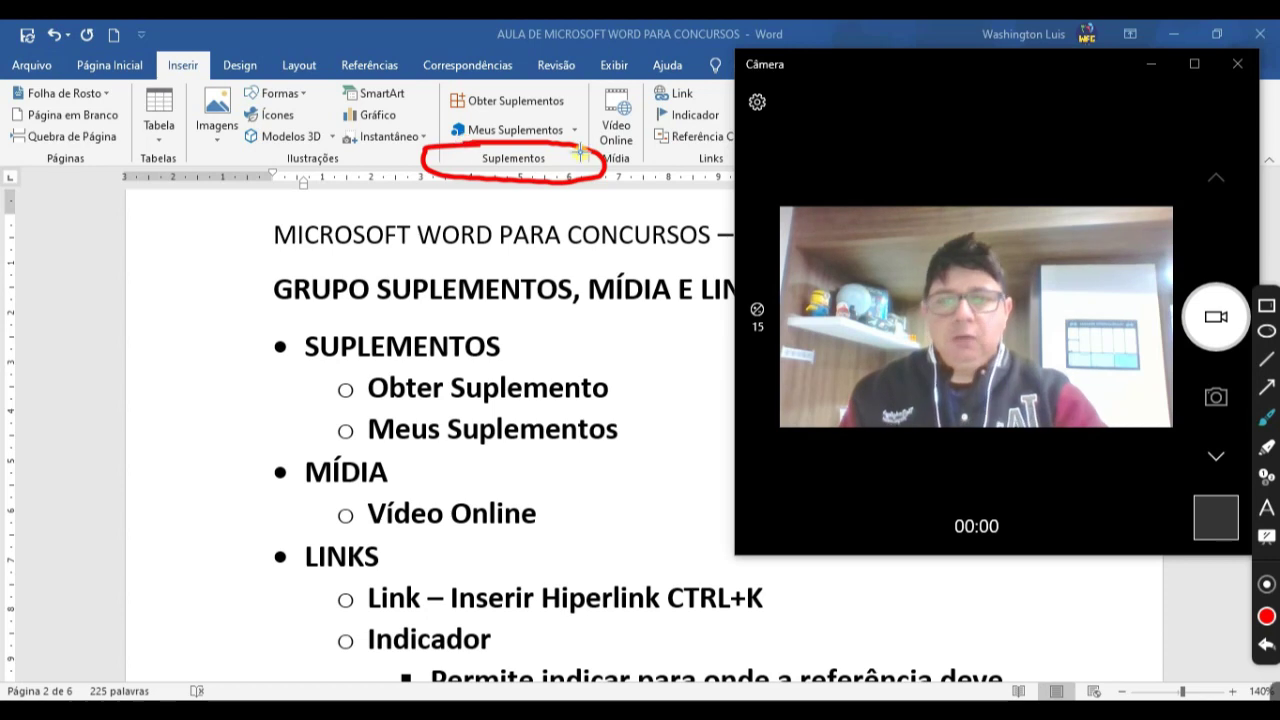
key("ctrl+z")
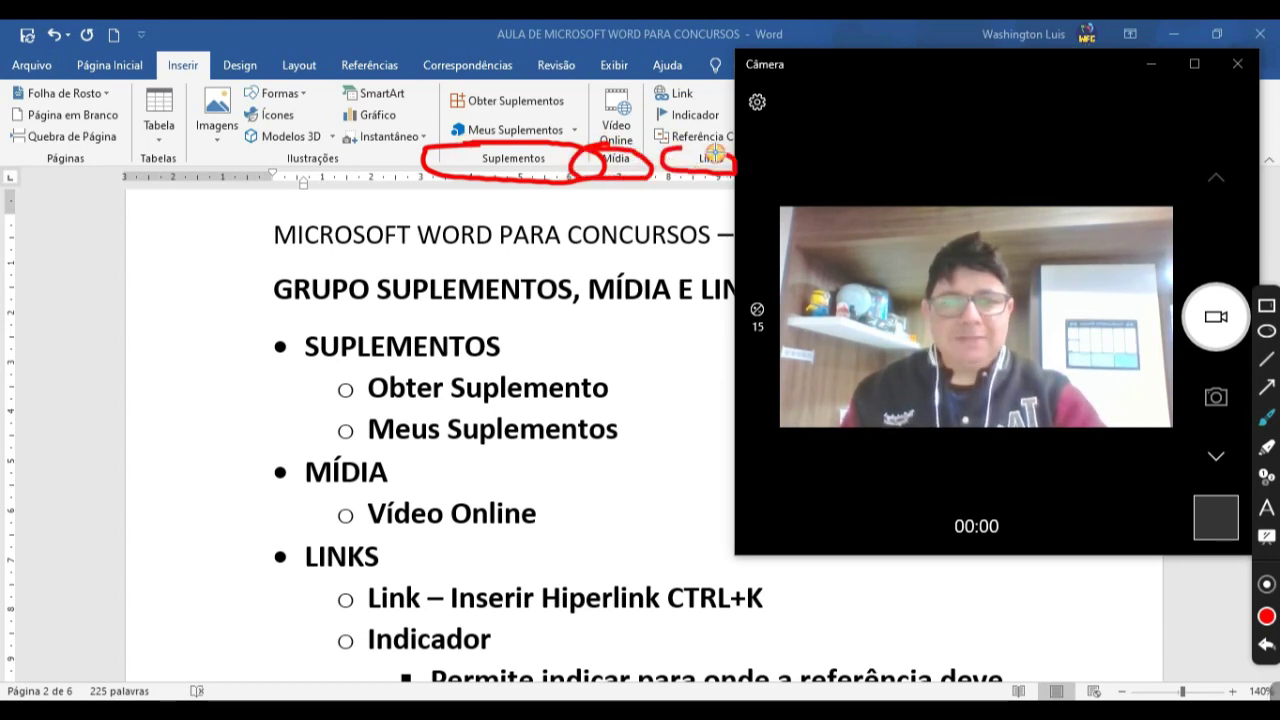
left_click_drag(509, 198, 765, 195)
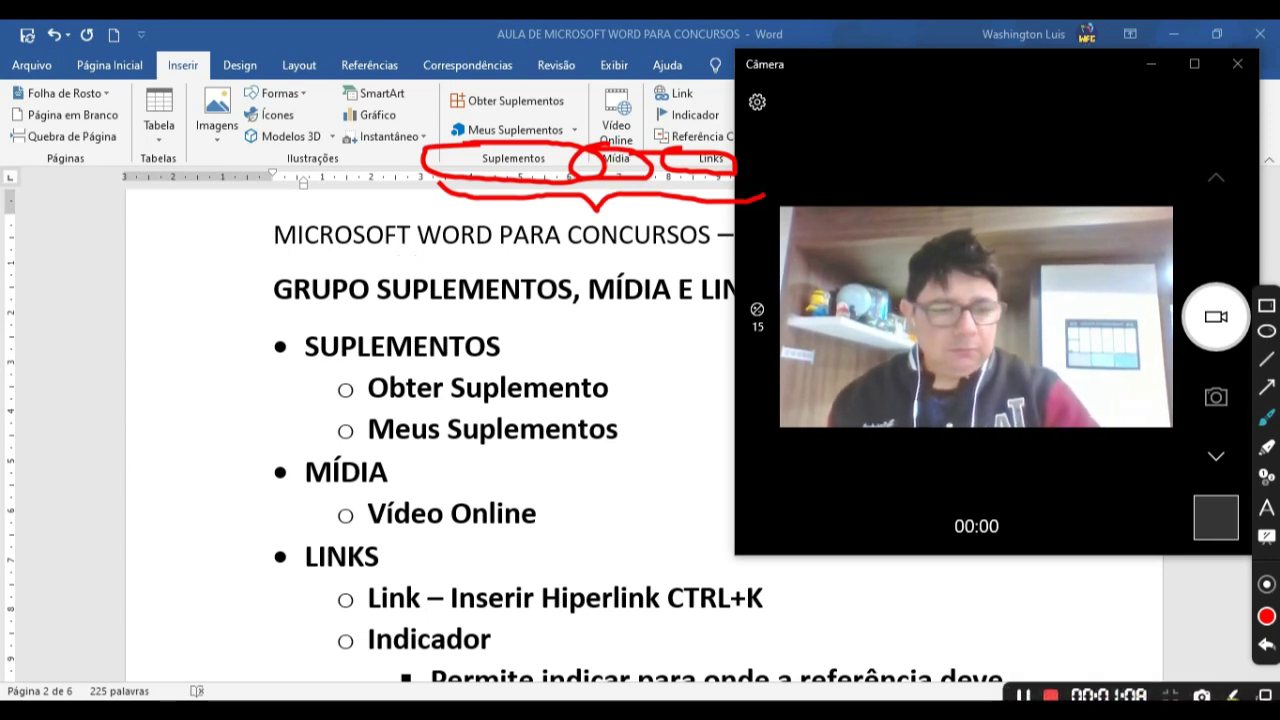
left_click(1266, 645)
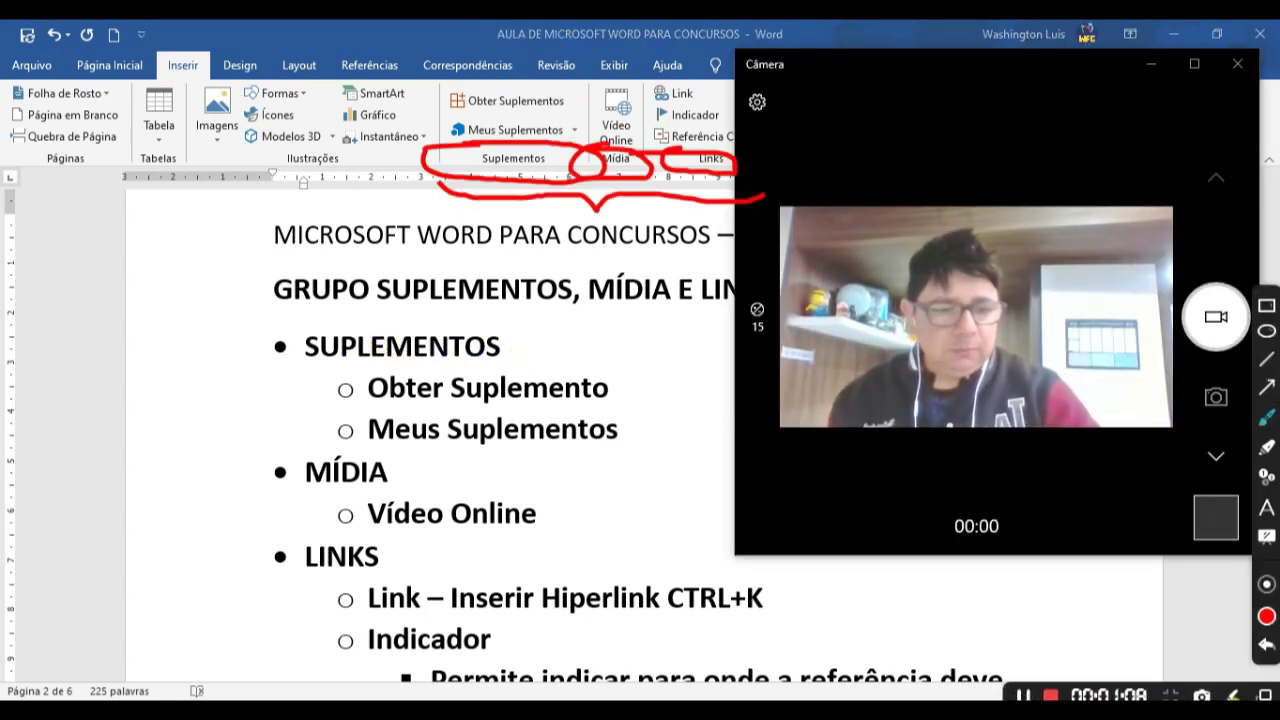
left_click(516, 352)
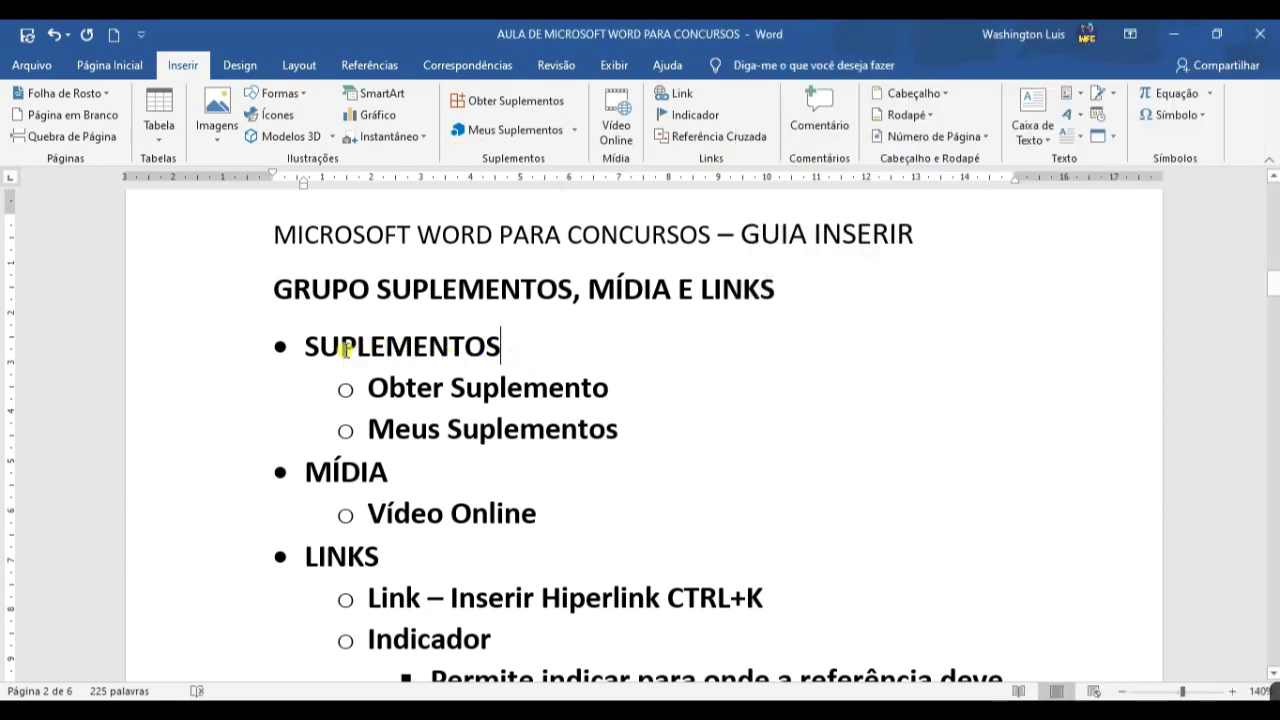
- Highlight the Obter Suplemento line in yellow, then open the Office add-ins store from Inserir
left_click_drag(306, 346, 502, 346)
double_click(318, 346)
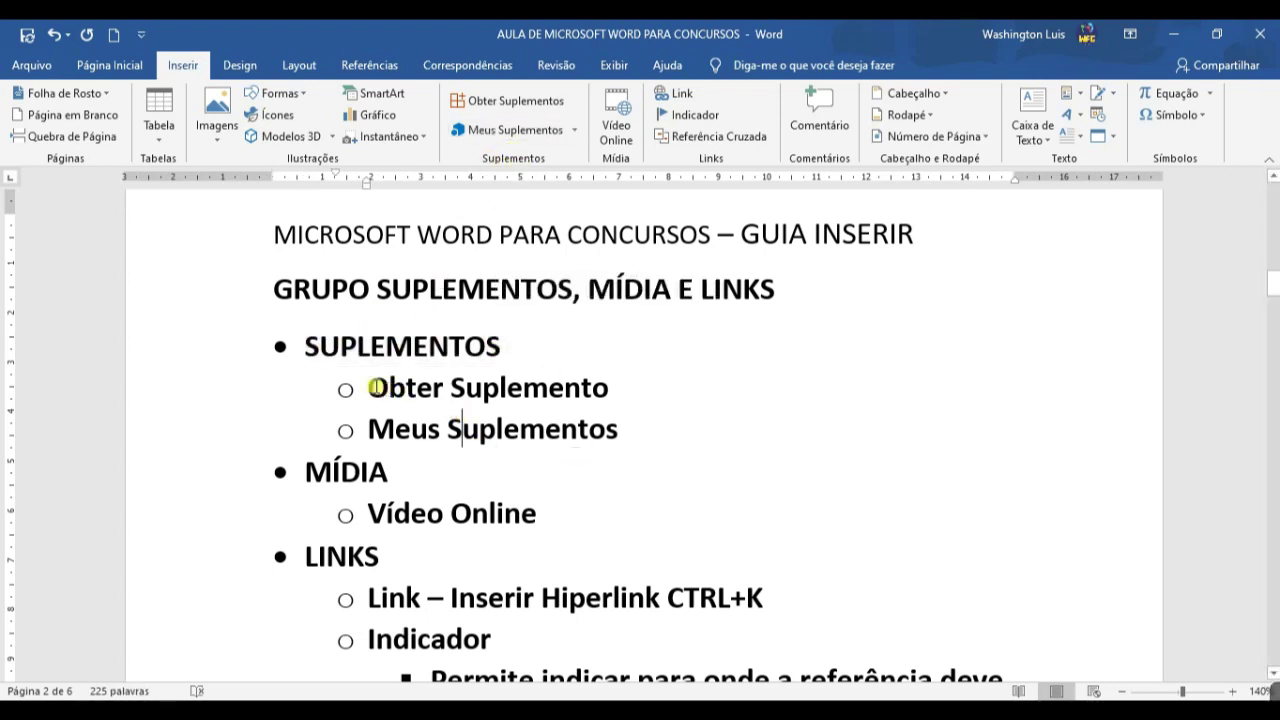
left_click_drag(380, 388, 605, 388)
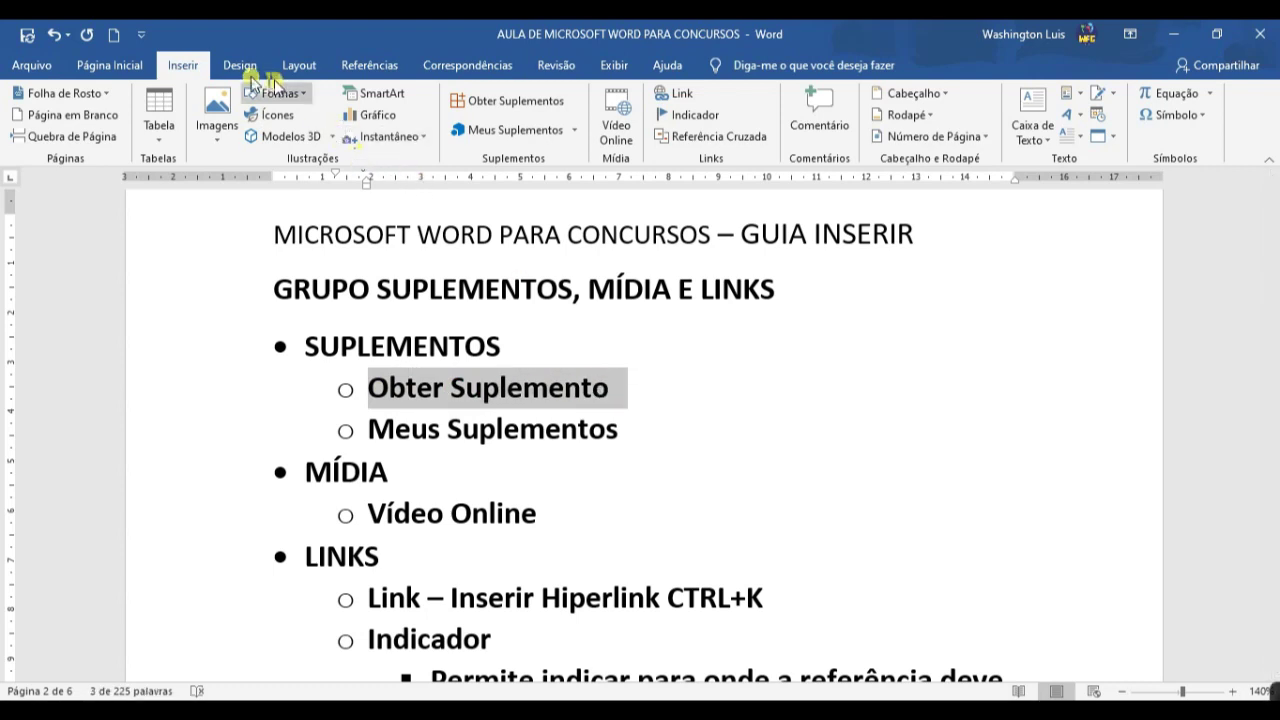
left_click(110, 66)
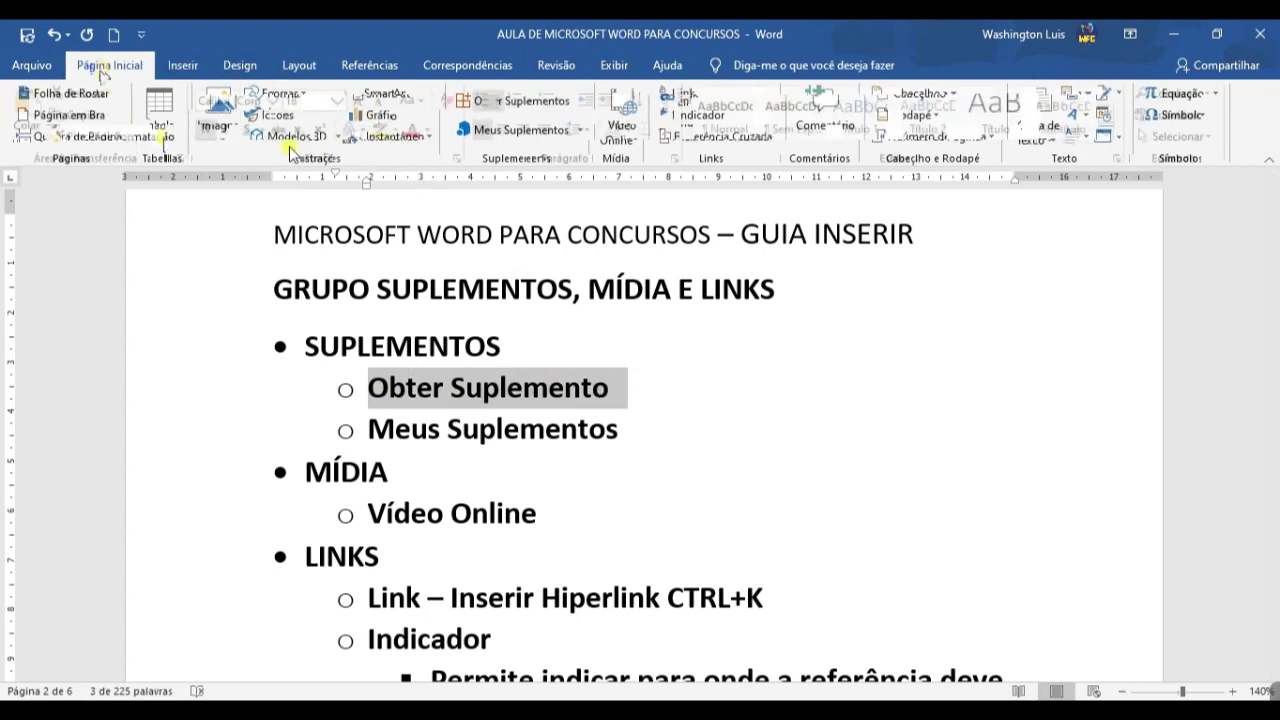
left_click(380, 129)
left_click_drag(634, 440, 383, 428)
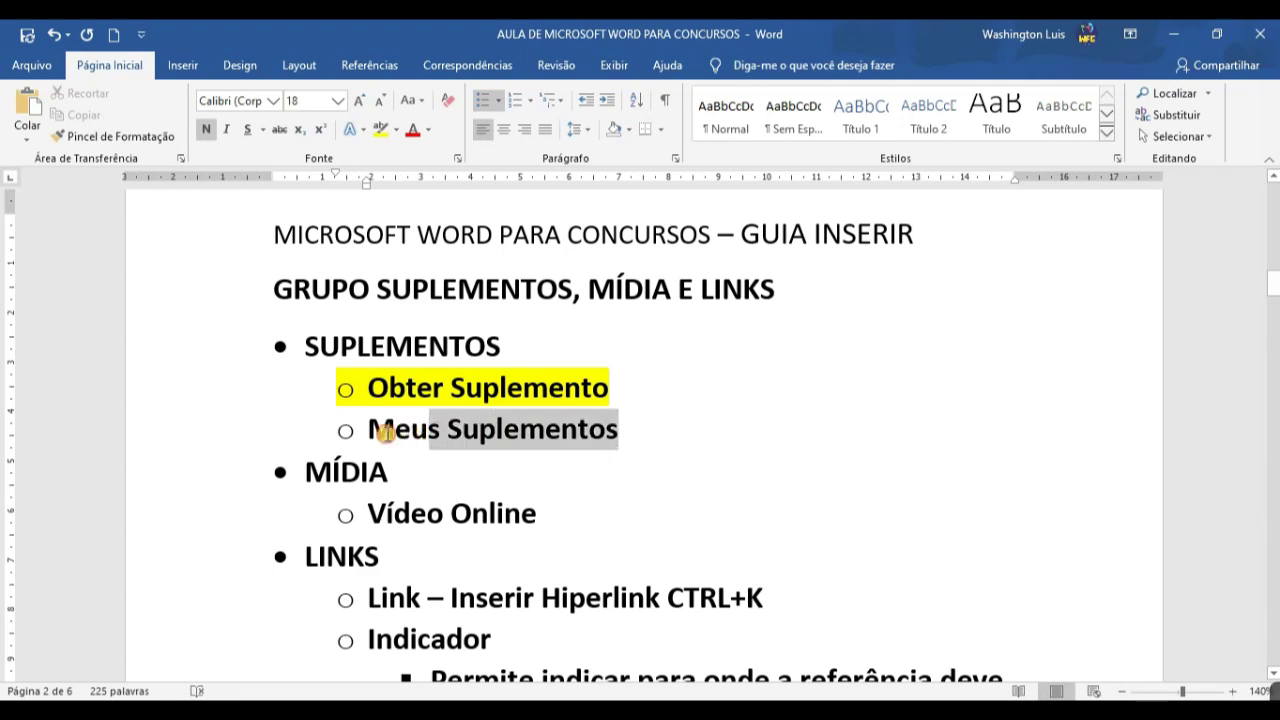
left_click(508, 346)
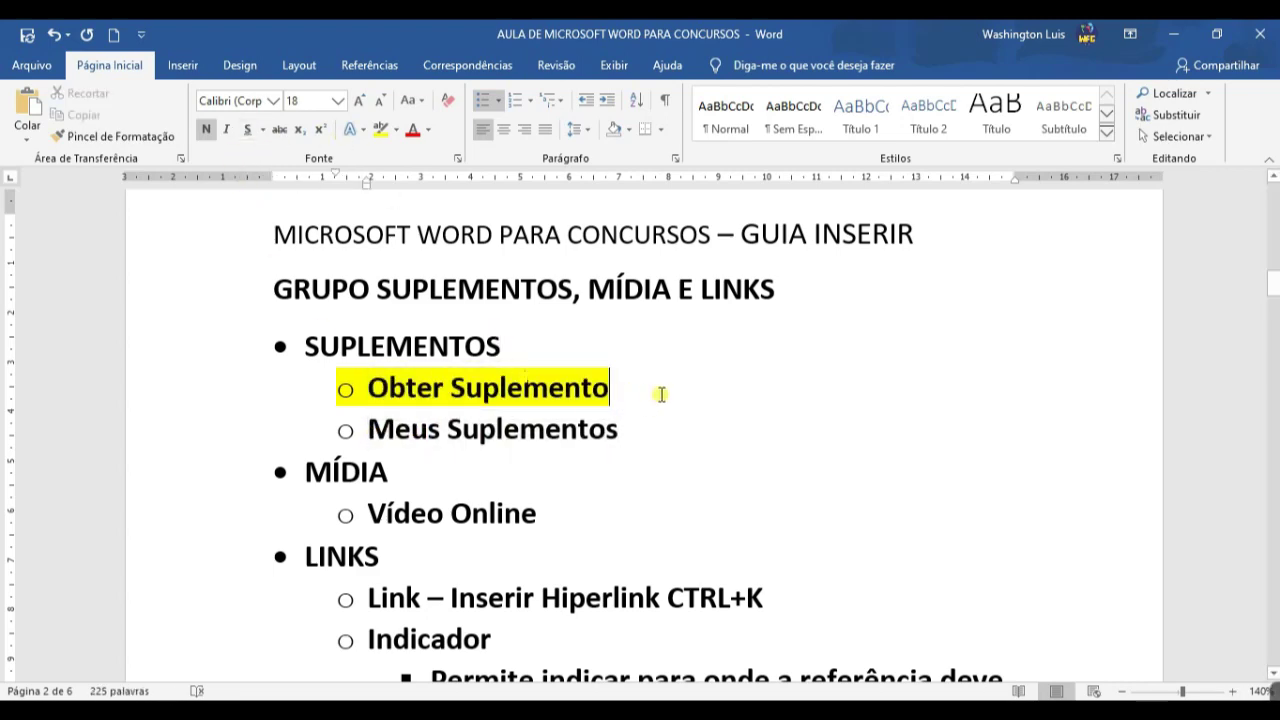
left_click(182, 65)
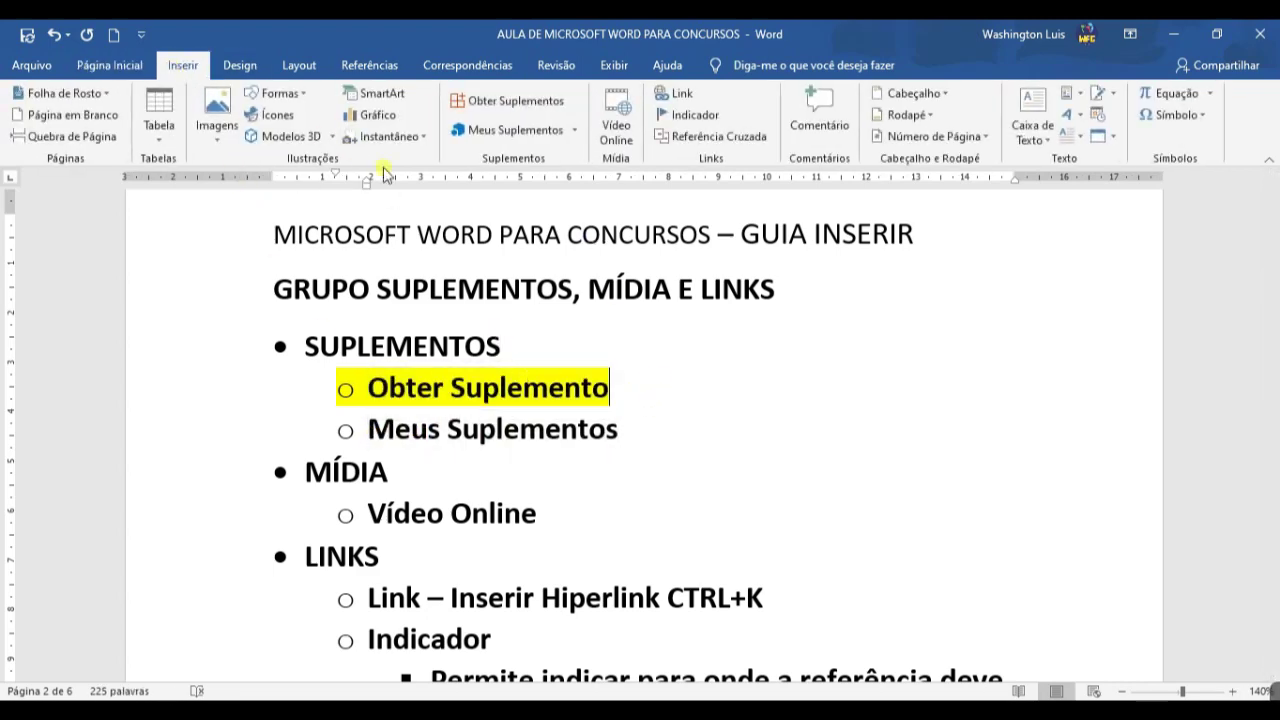
left_click(522, 104)
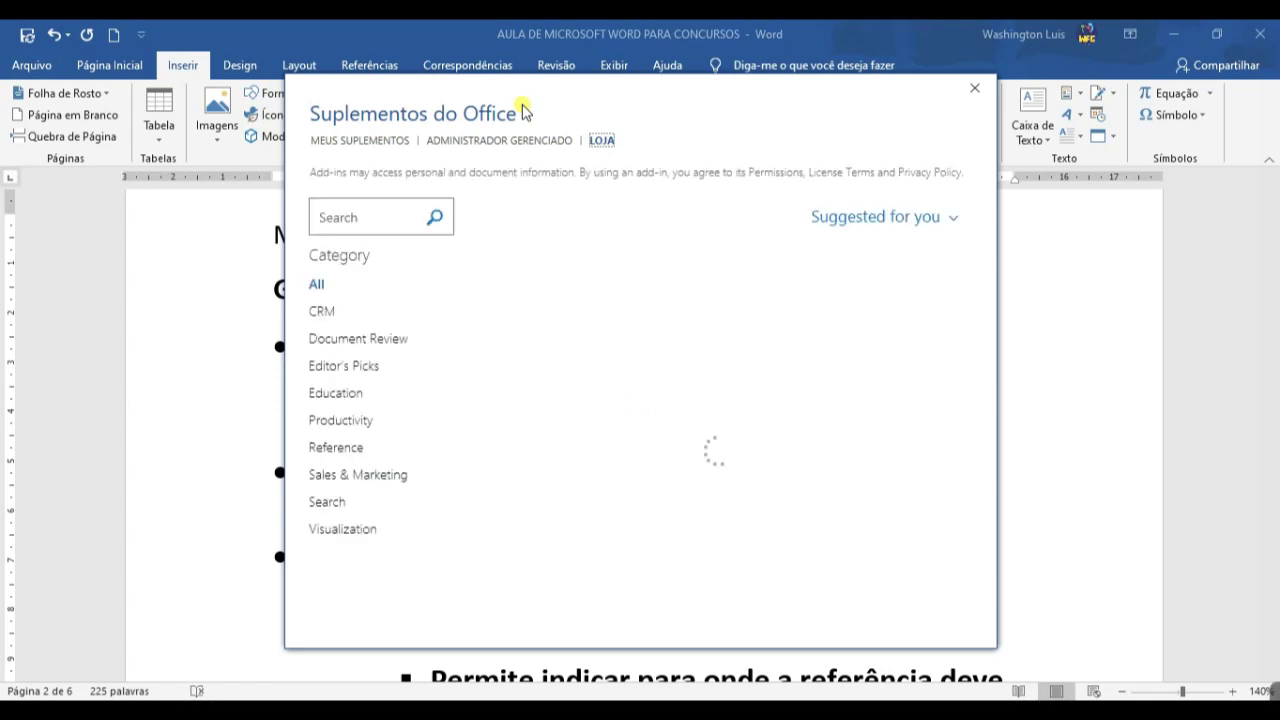
mouse_move(670, 285)
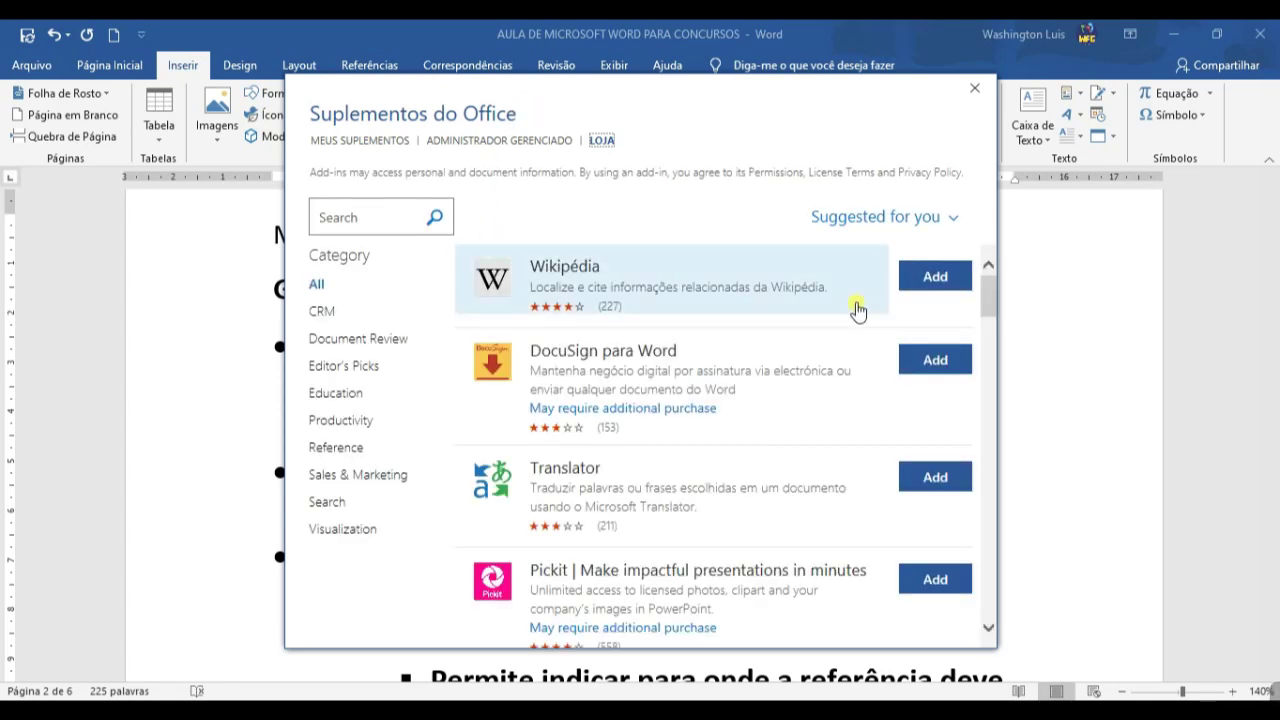
- Browse the CRM and Document Review categories in the Office add-ins store
left_click(353, 310)
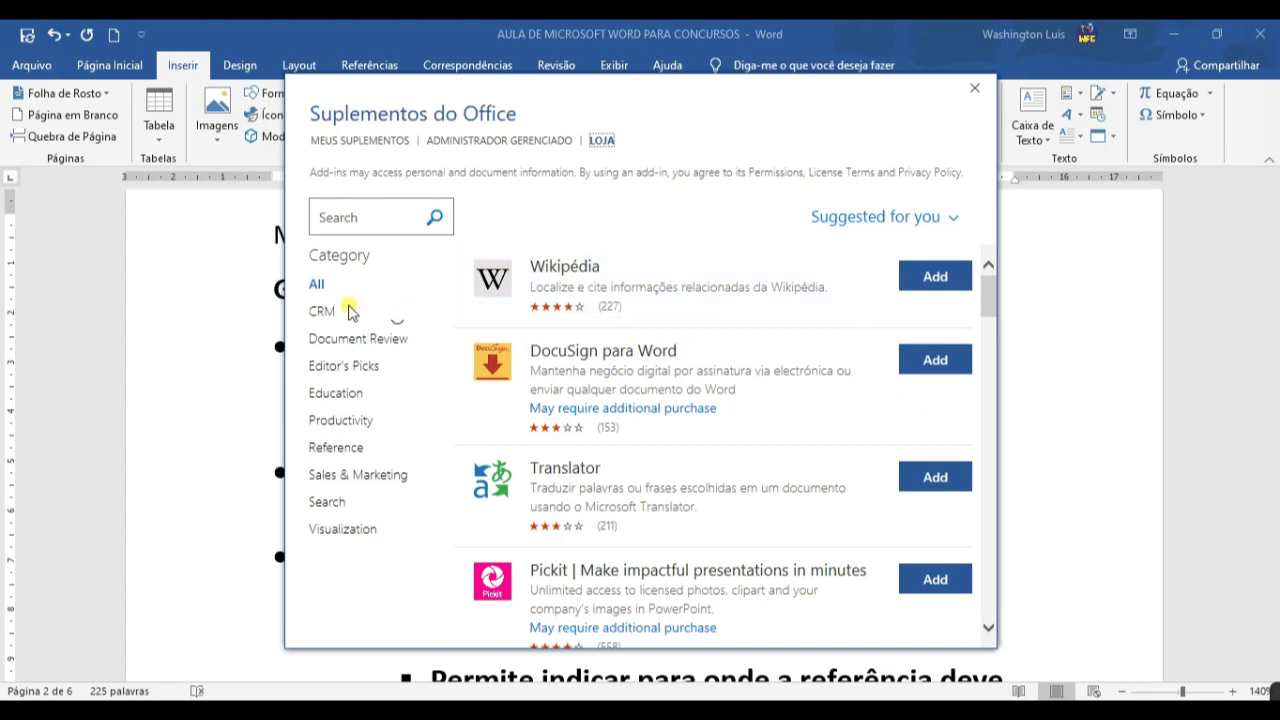
left_click(337, 339)
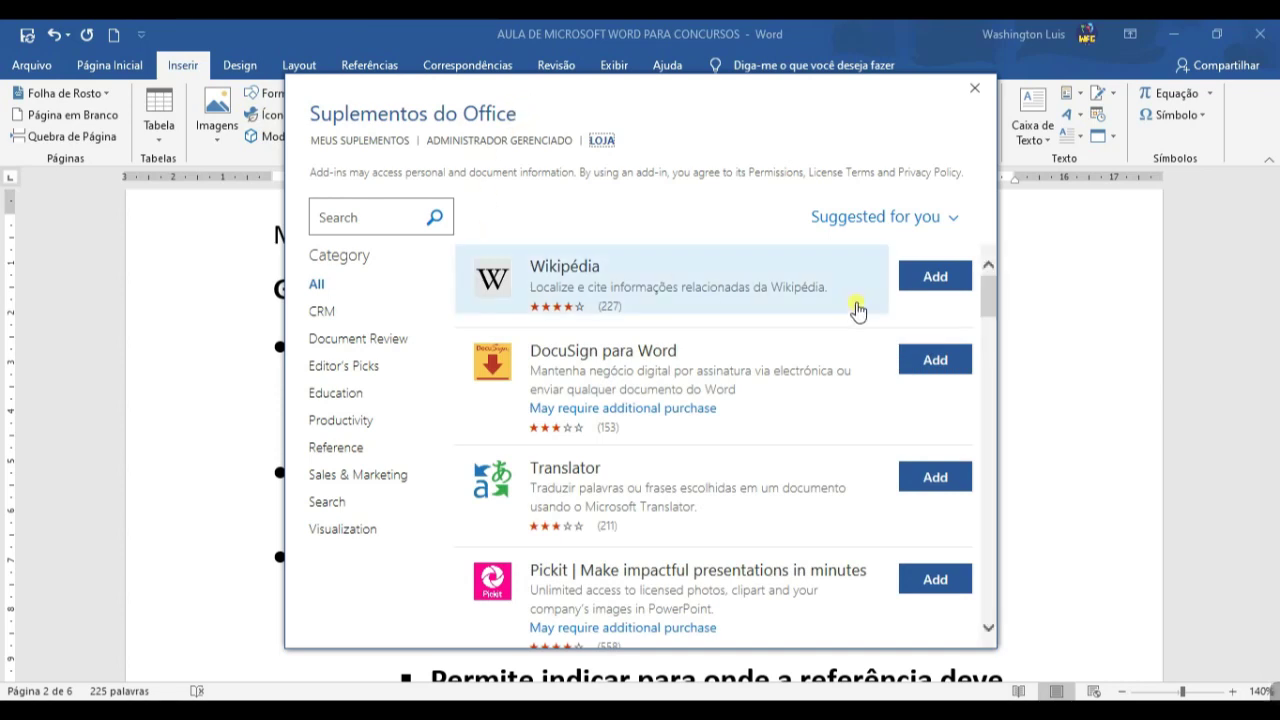
left_click(350, 312)
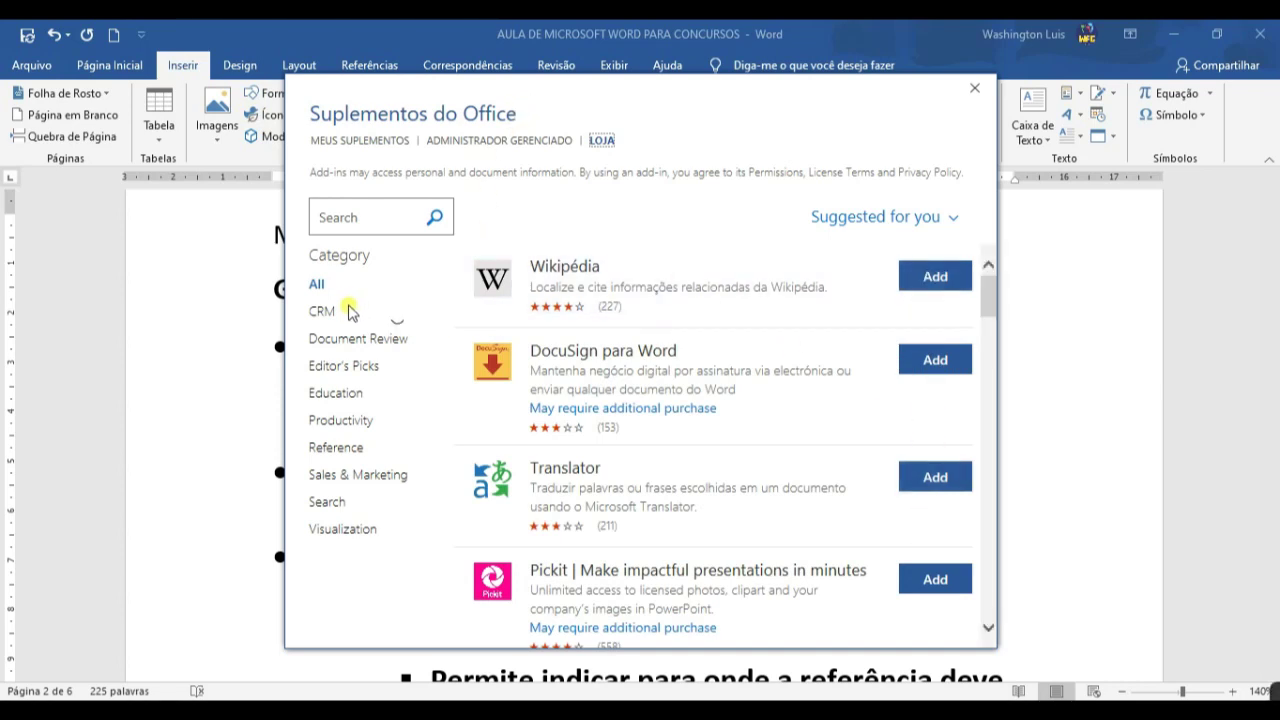
left_click(335, 341)
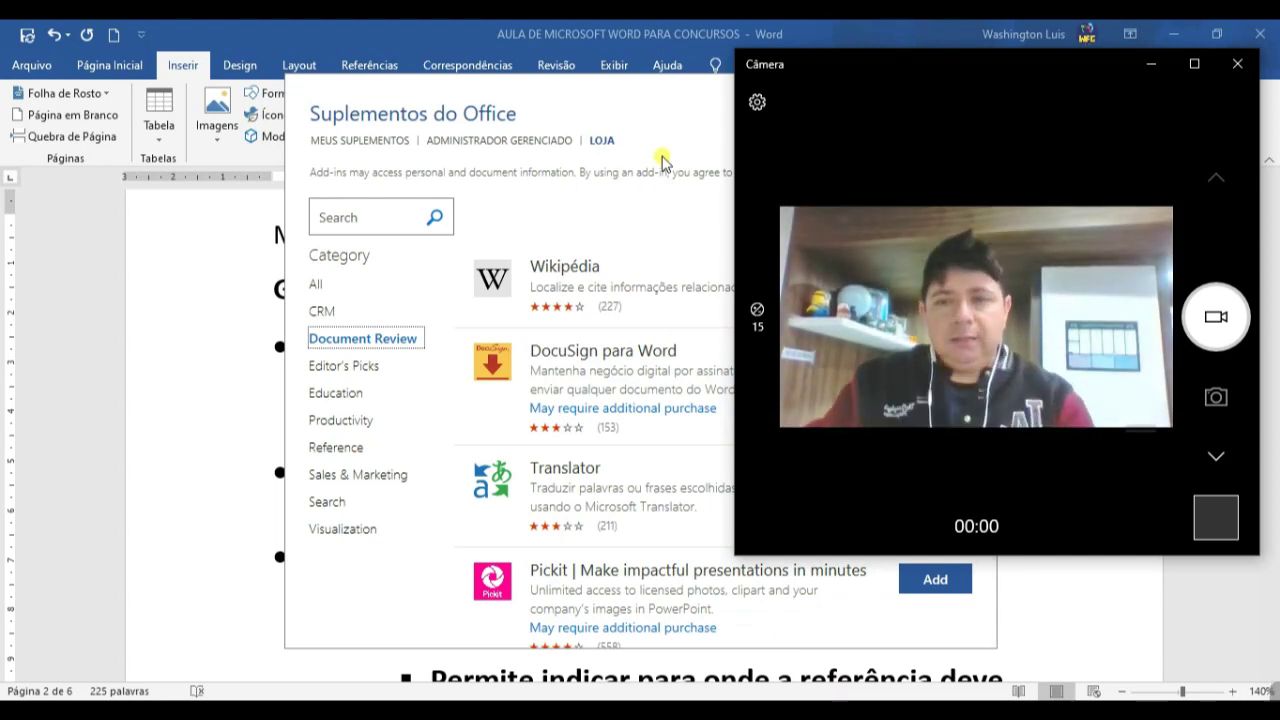
- Bring the add-ins store forward and scroll through the Editor's Picks add-ins
left_click(365, 377)
left_click(362, 370)
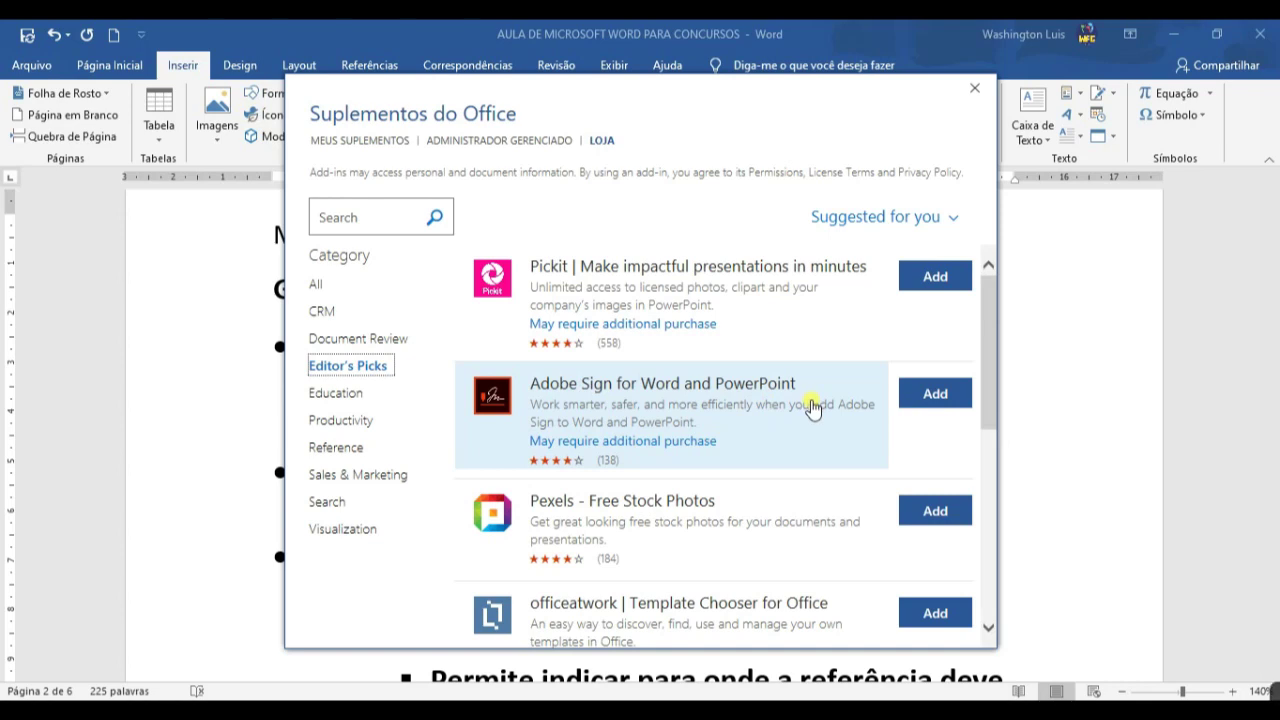
scroll(712, 455, "down", 1)
scroll(712, 450, "down", 1)
scroll(712, 450, "down", 1)
scroll(705, 480, "down", 3)
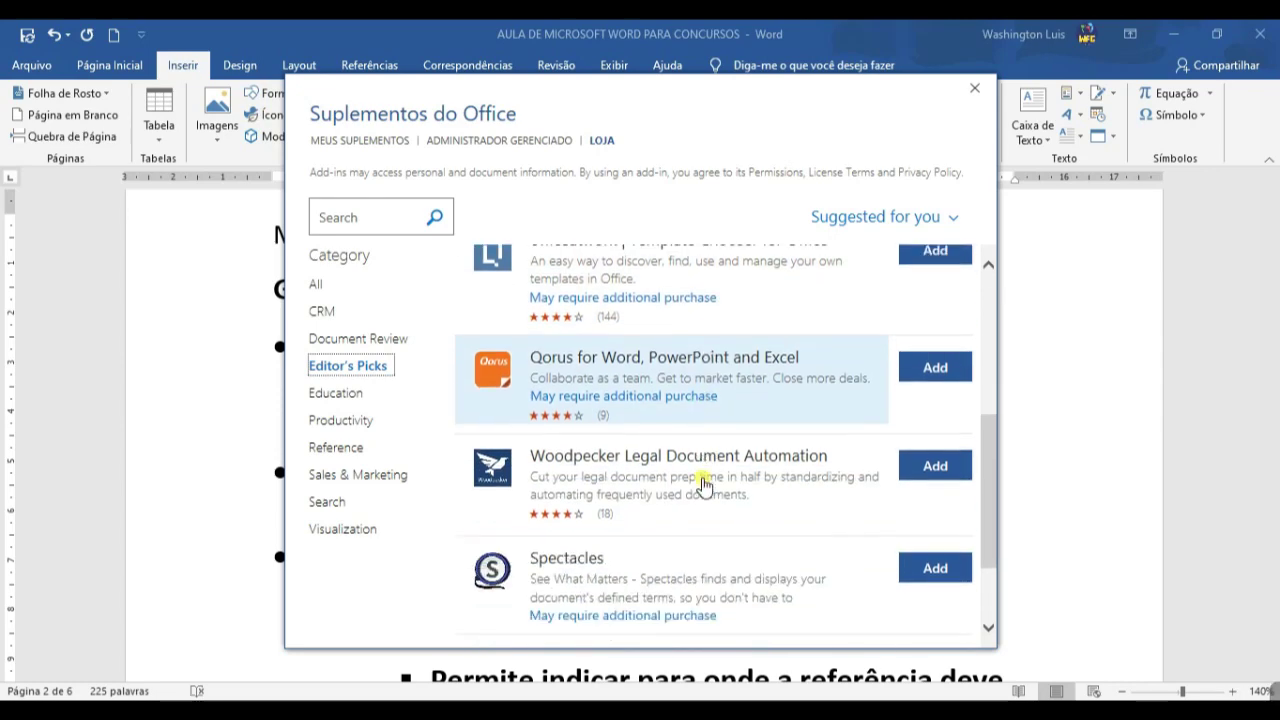
scroll(705, 485, "down", 2)
- Browse the Education add-ins, then list the Productivity category and open the sort choices
left_click(338, 393)
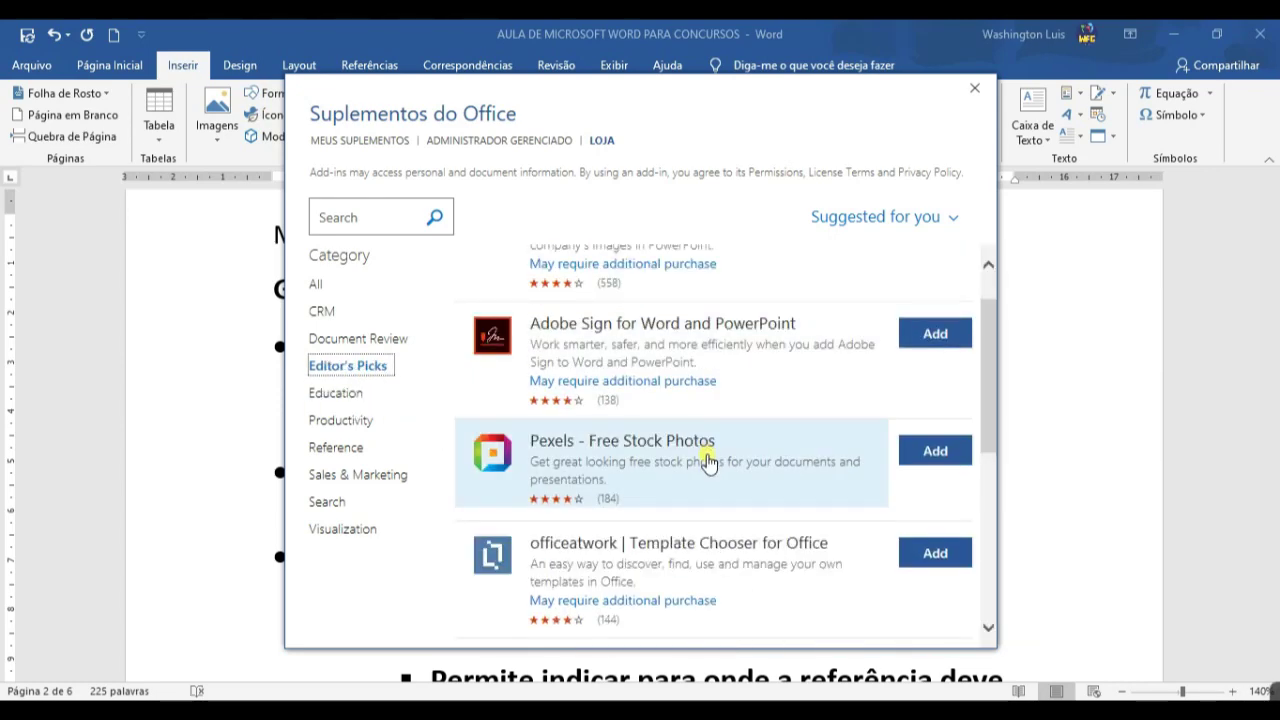
scroll(706, 457, "down", 1)
scroll(708, 455, "down", 2)
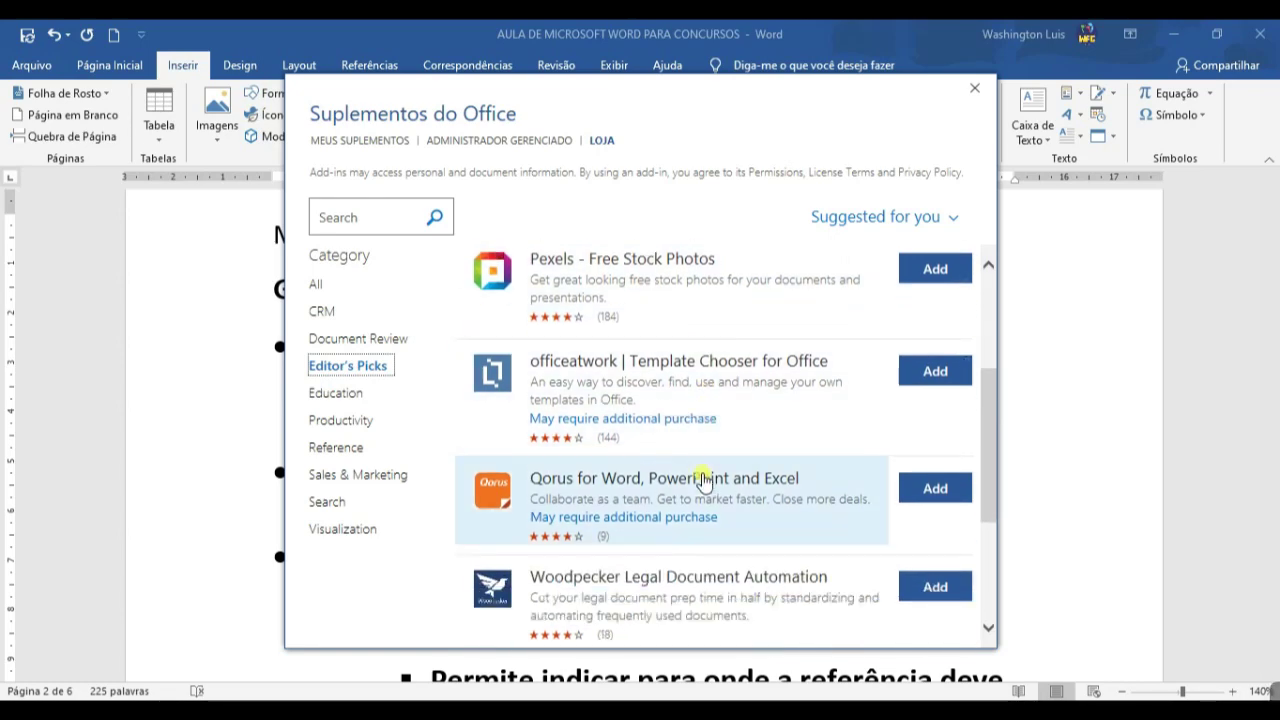
scroll(704, 481, "down", 2)
left_click(350, 398)
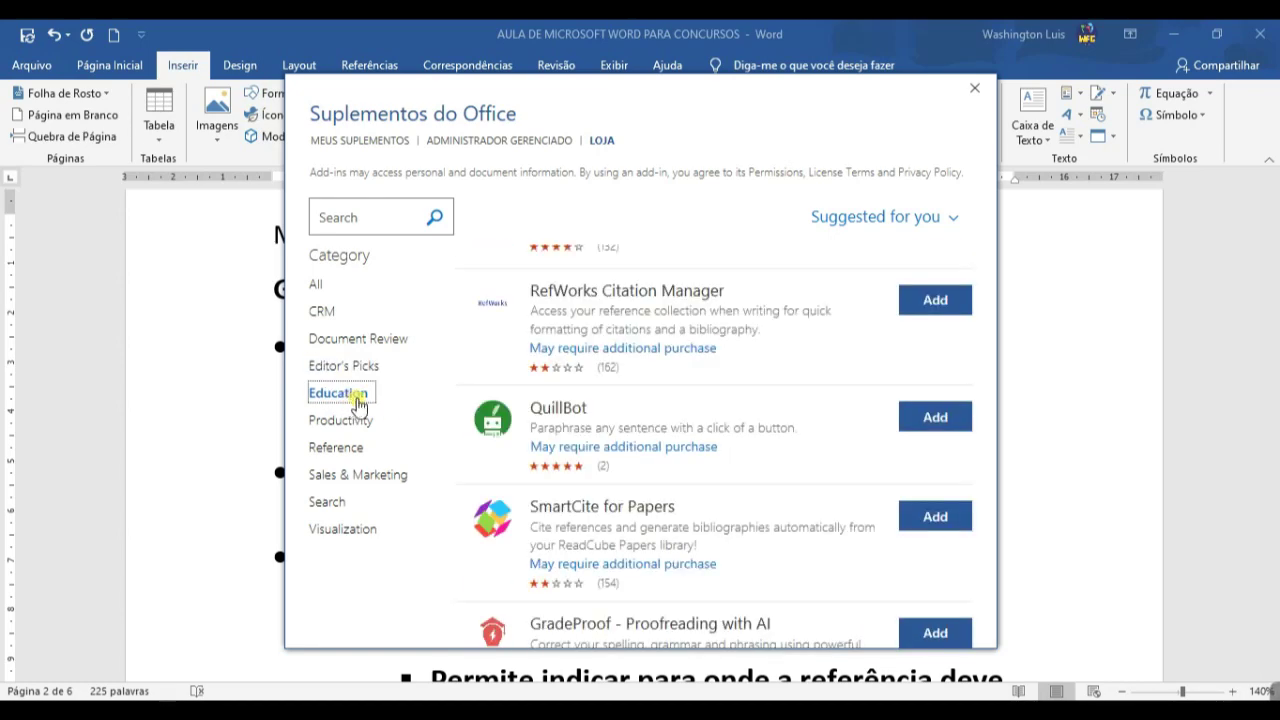
left_click(346, 421)
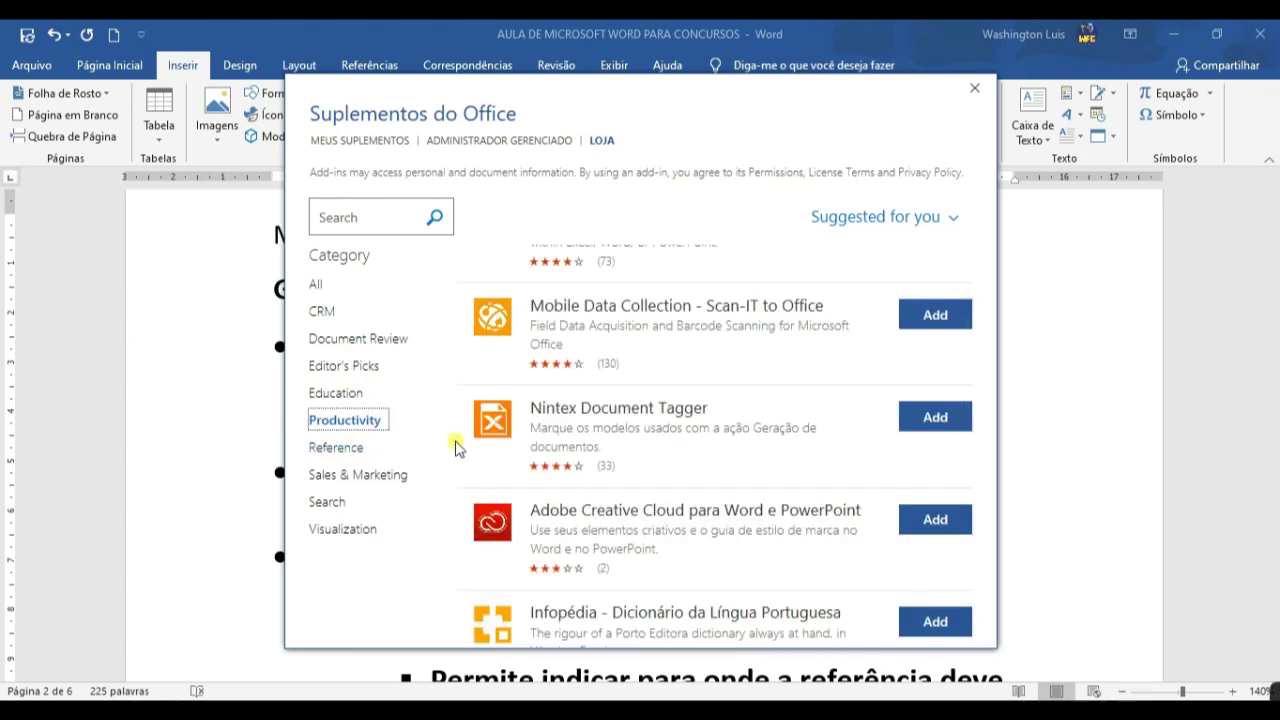
left_click(884, 220)
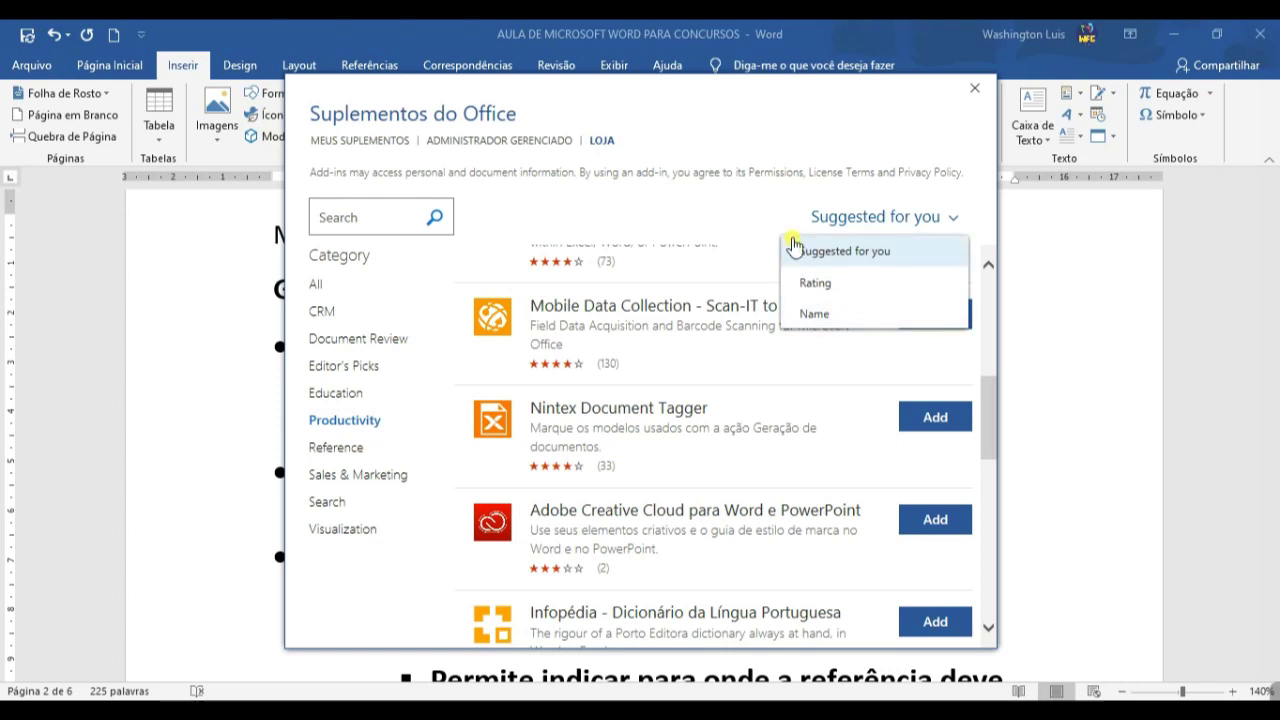
- Sort the add-ins by Rating across all categories and scroll through the results
left_click(818, 285)
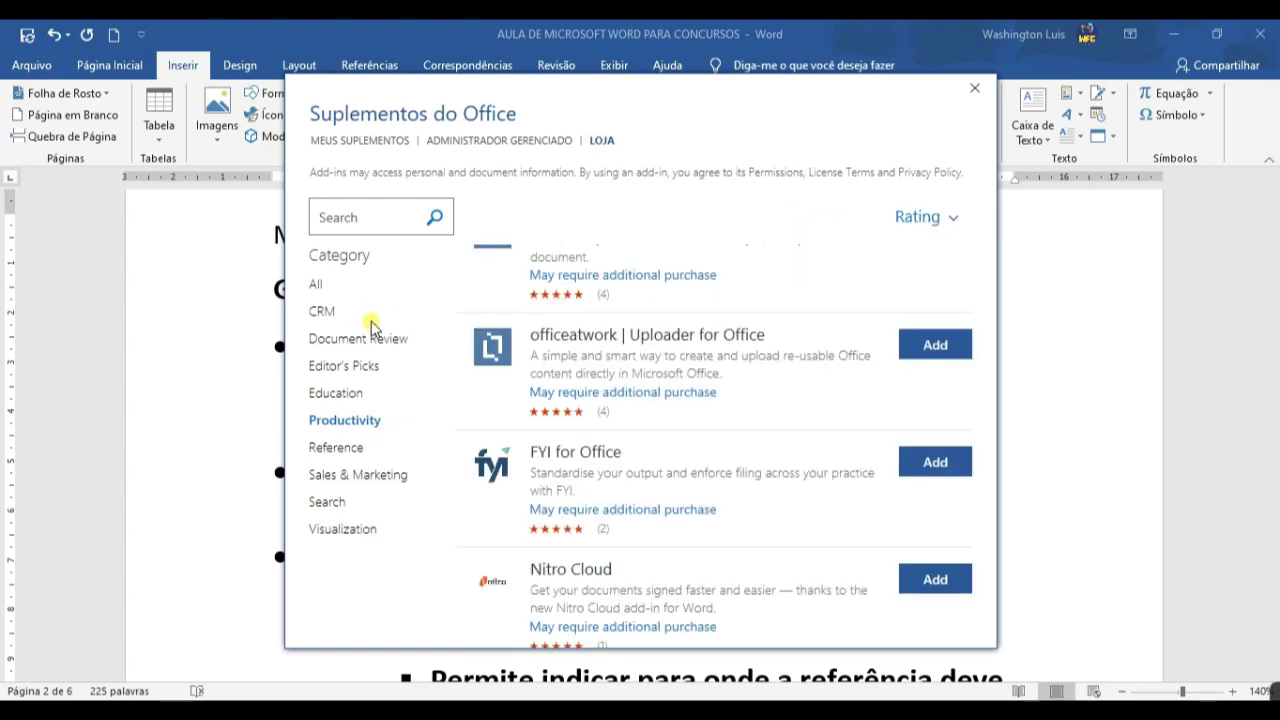
left_click(317, 287)
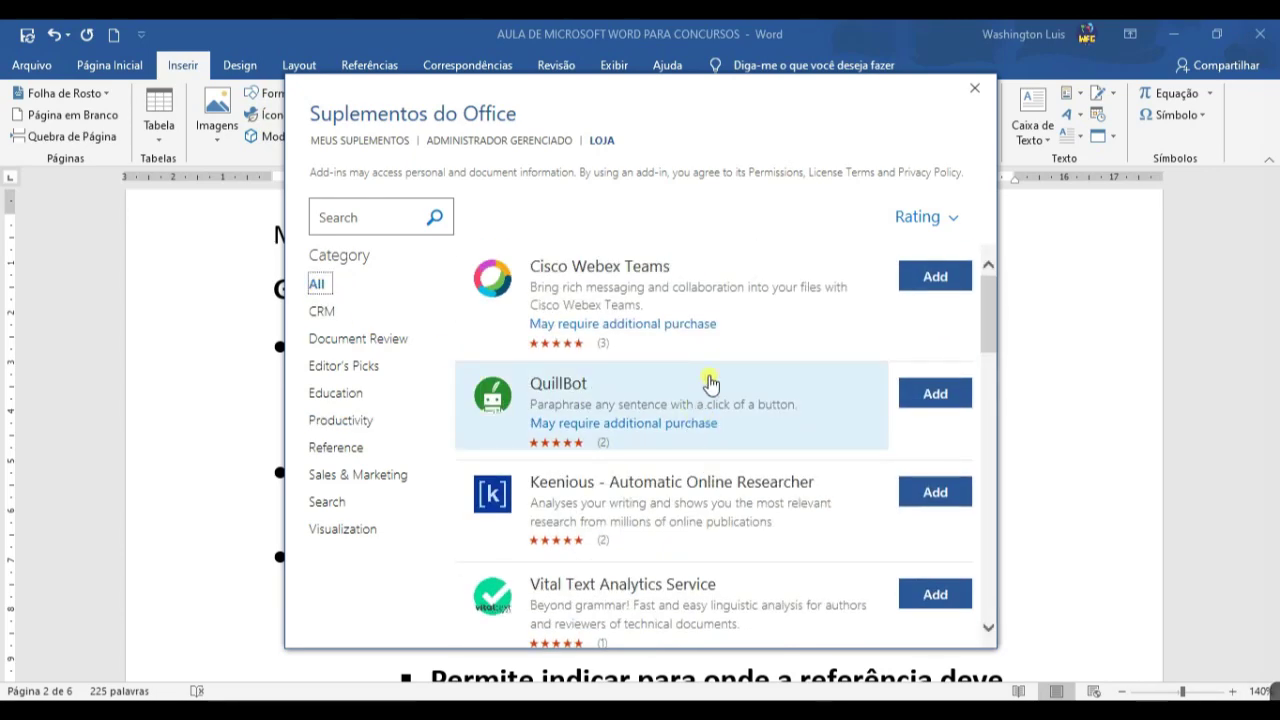
scroll(725, 400, "down", 2)
scroll(720, 420, "down", 3)
scroll(600, 420, "down", 2)
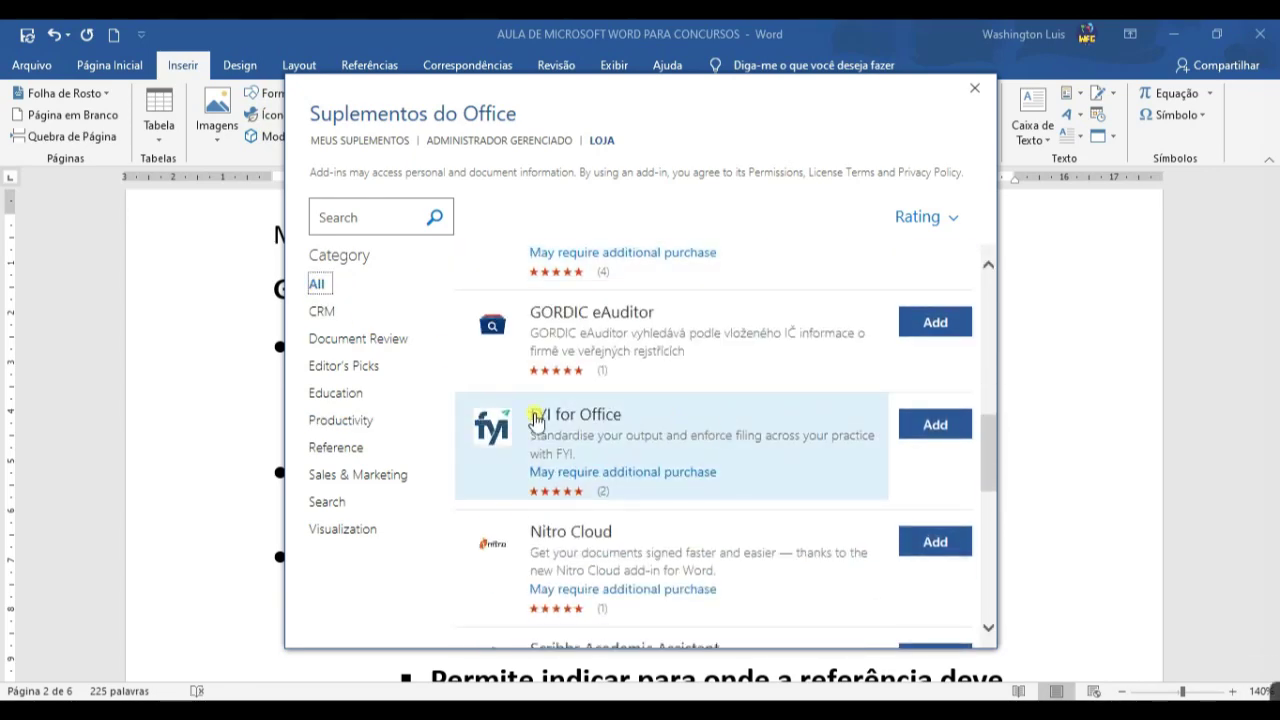
scroll(631, 534, "down", 2)
scroll(735, 532, "down", 3)
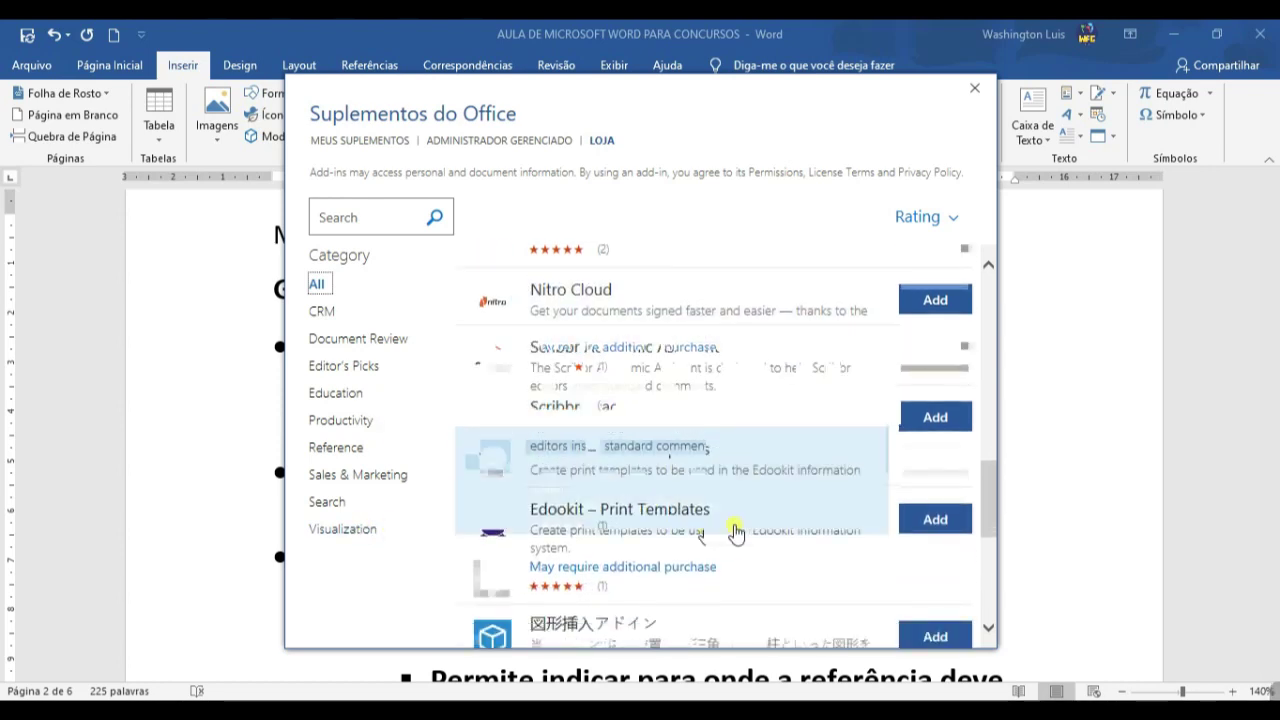
scroll(735, 532, "down", 2)
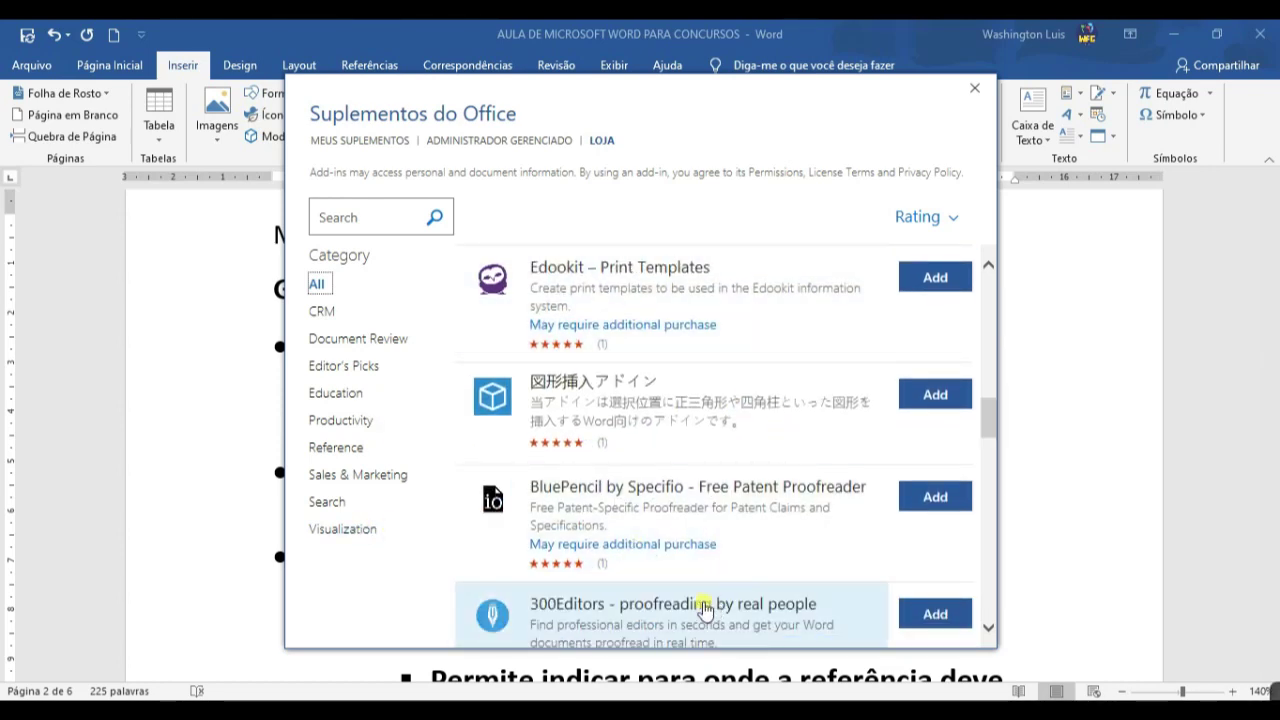
- Shift the store window slightly left and keep scrolling the rated add-ins list
left_click_drag(690, 102, 666, 107)
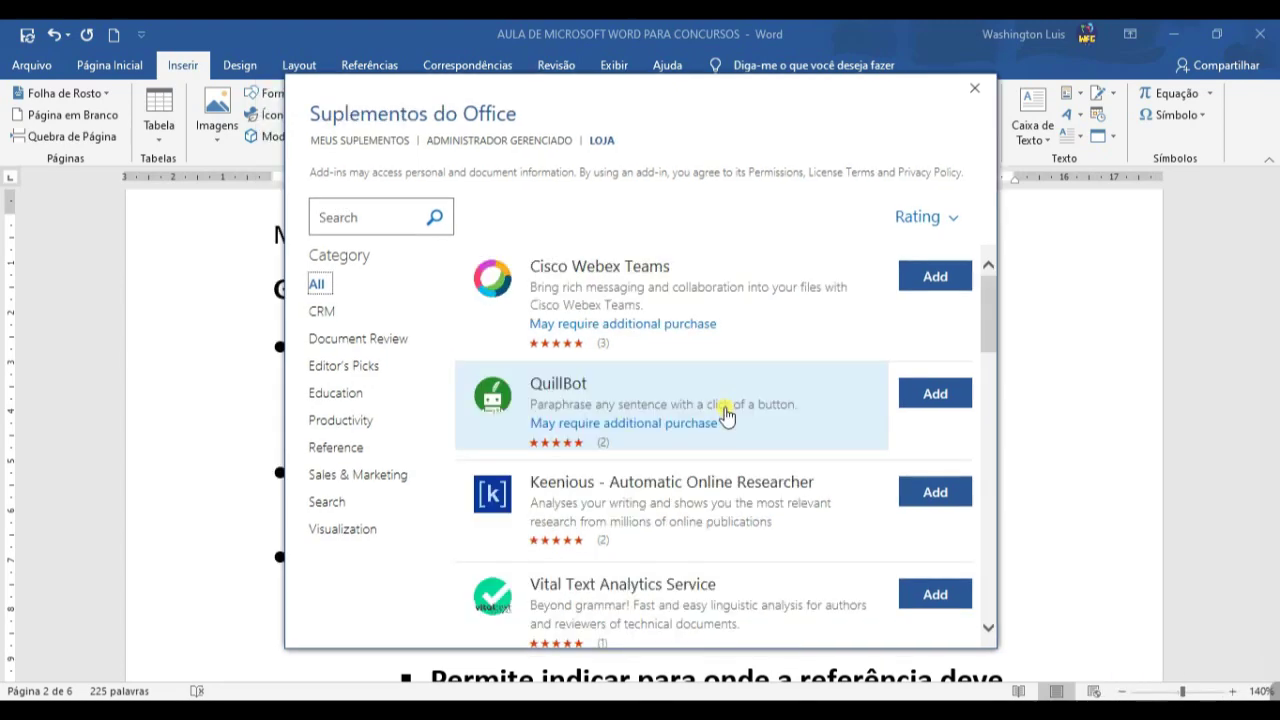
scroll(725, 418, "down", 5)
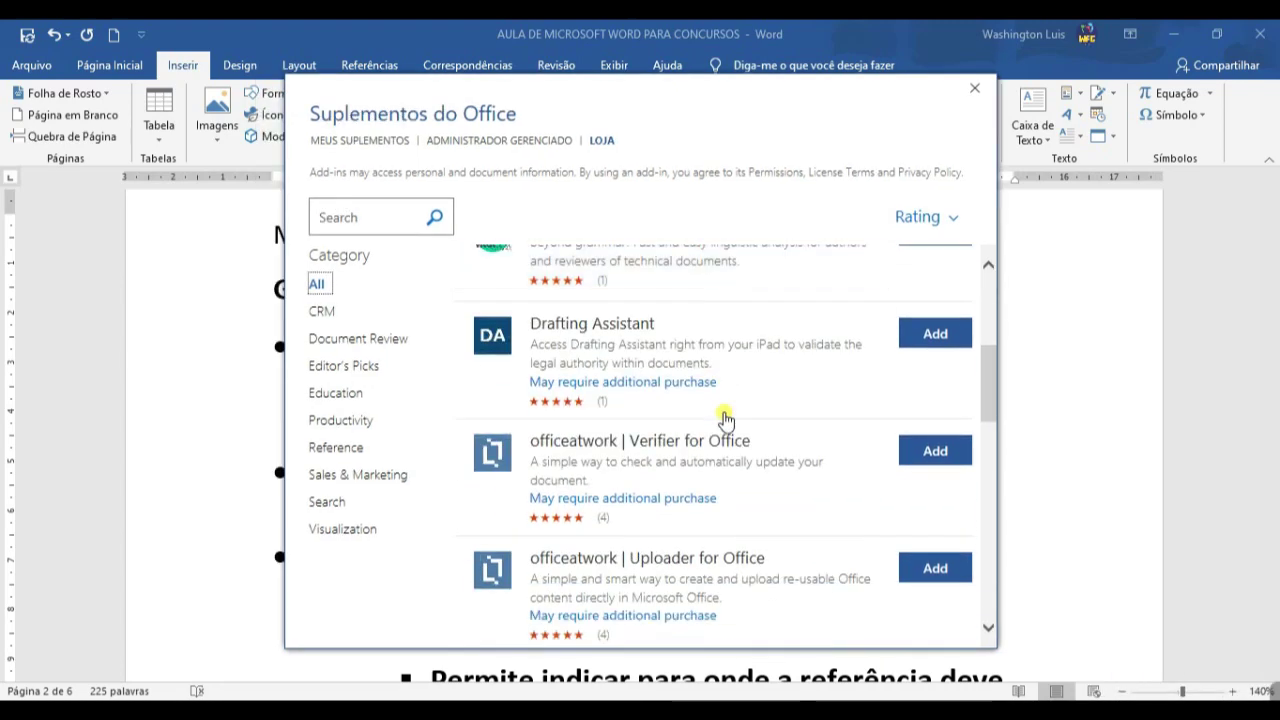
scroll(722, 425, "down", 3)
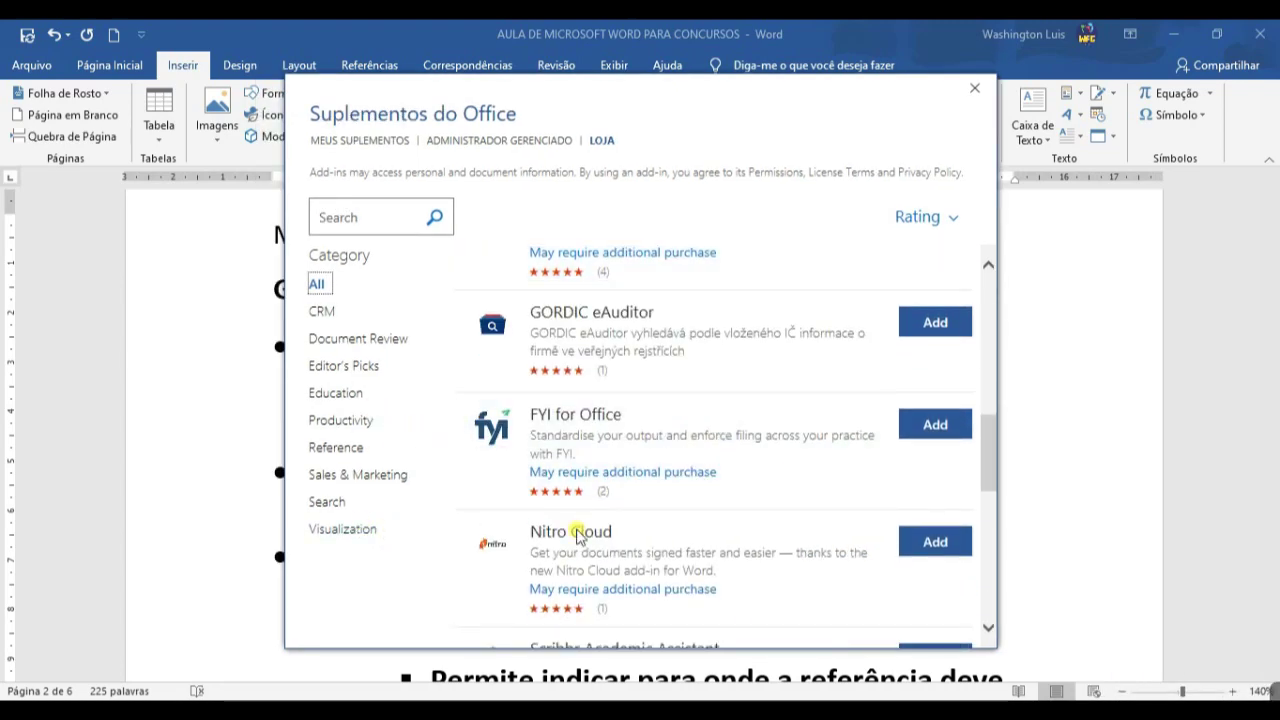
scroll(649, 531, "down", 2)
scroll(731, 529, "down", 3)
scroll(735, 531, "up", 3)
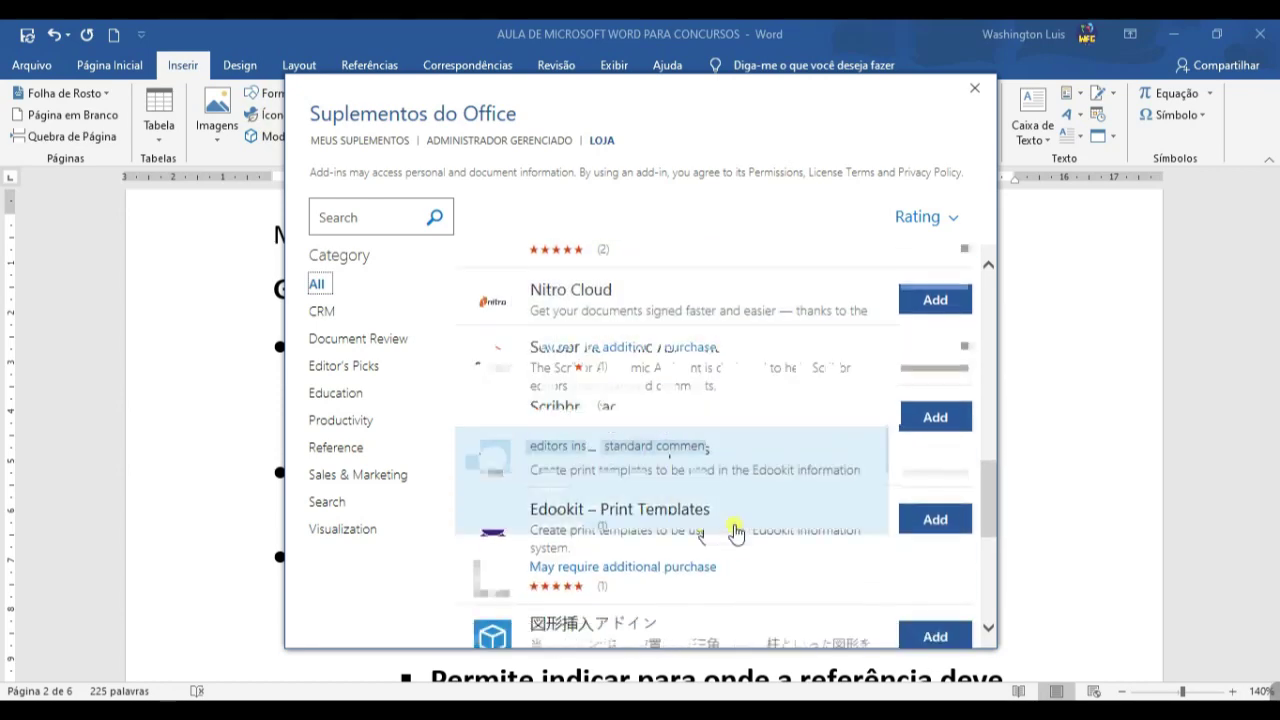
scroll(735, 531, "down", 2)
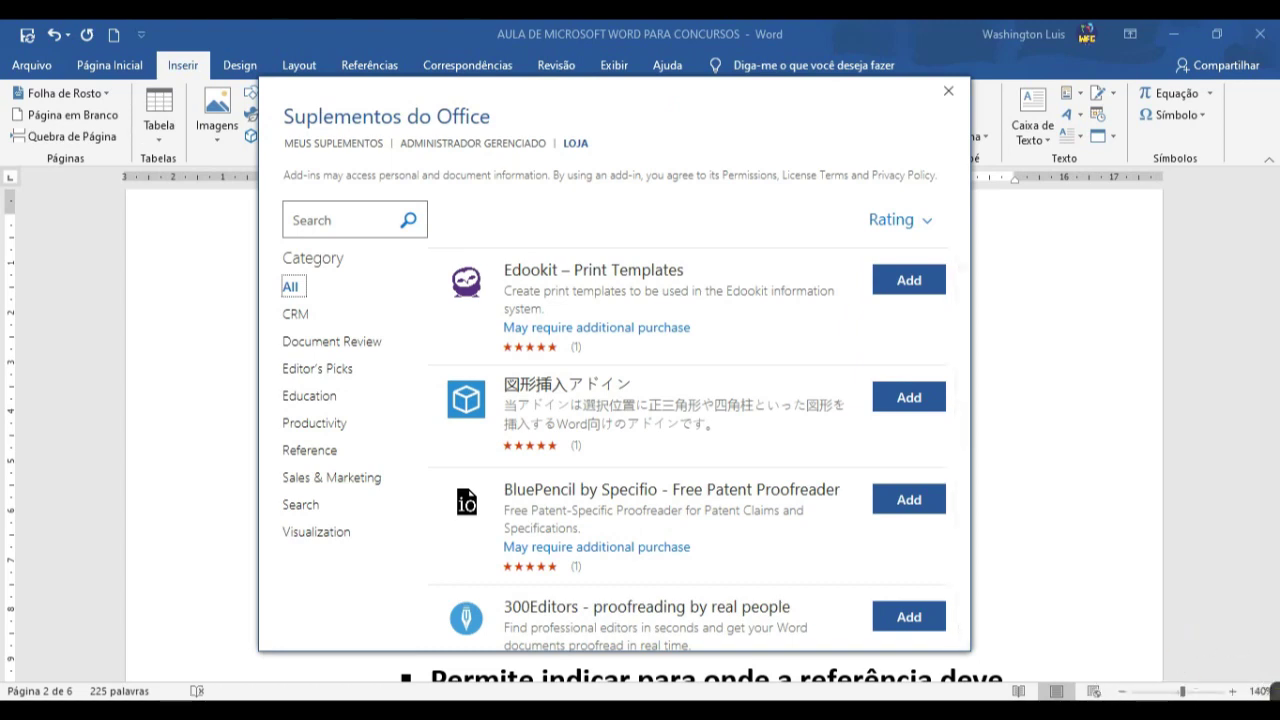
left_click(343, 160)
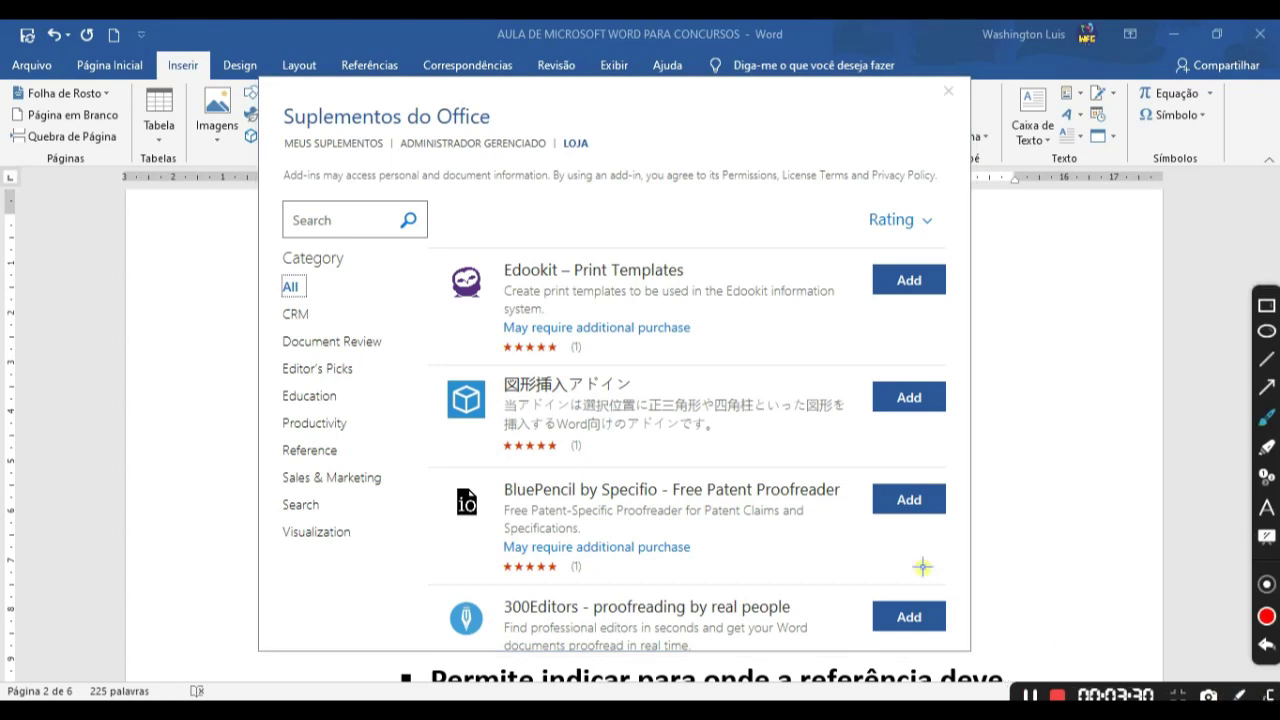
mouse_move(280, 90)
left_mouse_down()
mouse_move(346, 606)
mouse_move(950, 530)
mouse_move(680, 36)
mouse_move(258, 98)
left_mouse_up()
type("São os suplementos ou elementos que você pode adicion")
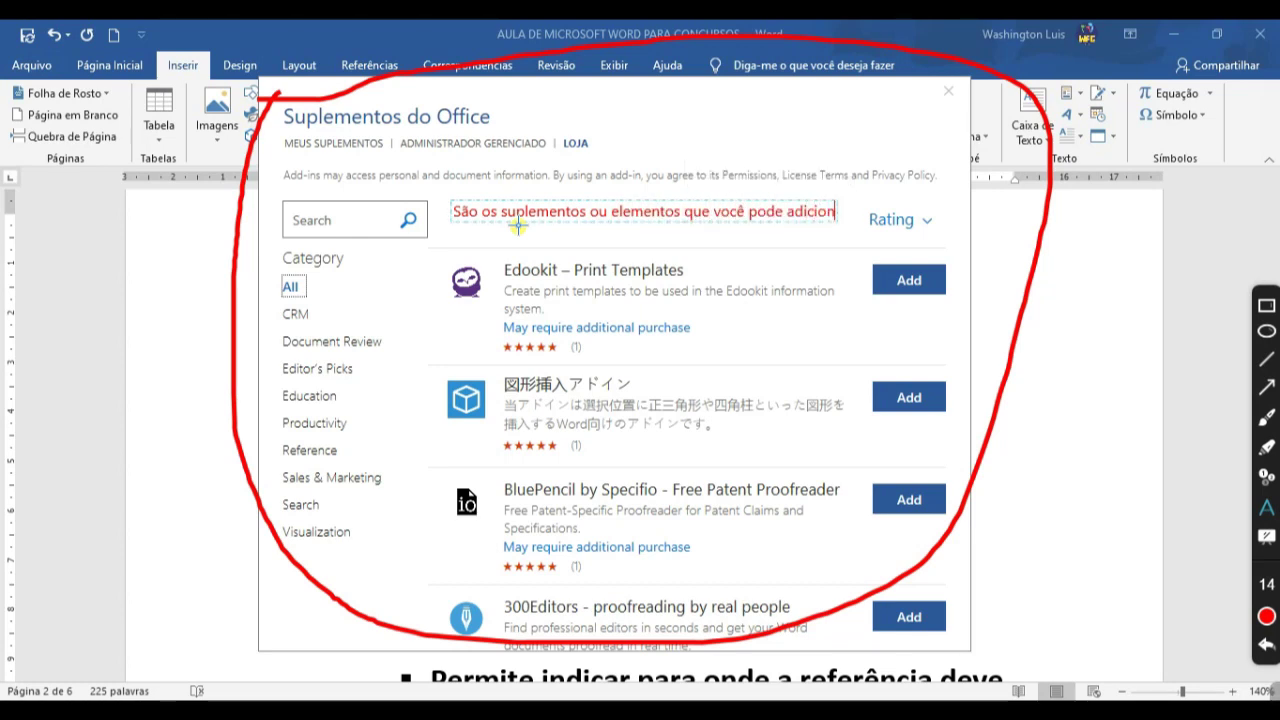
type("ar no WORD")
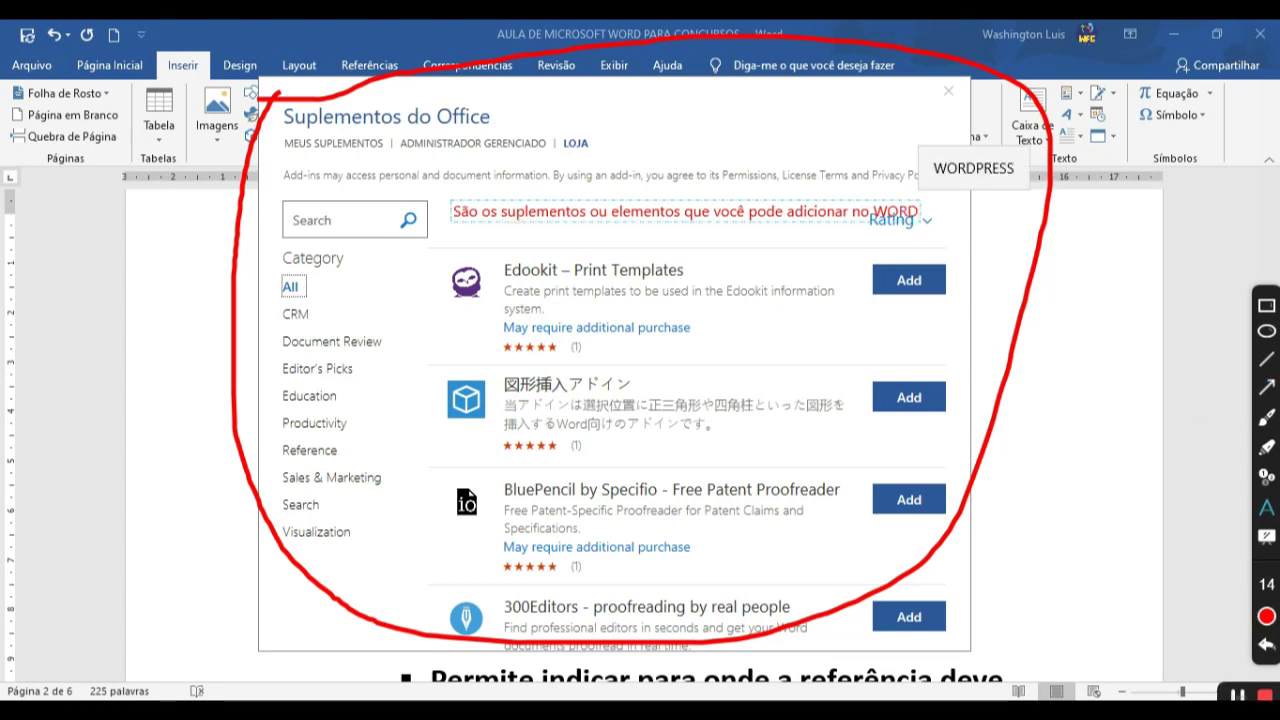
left_click(1235, 696)
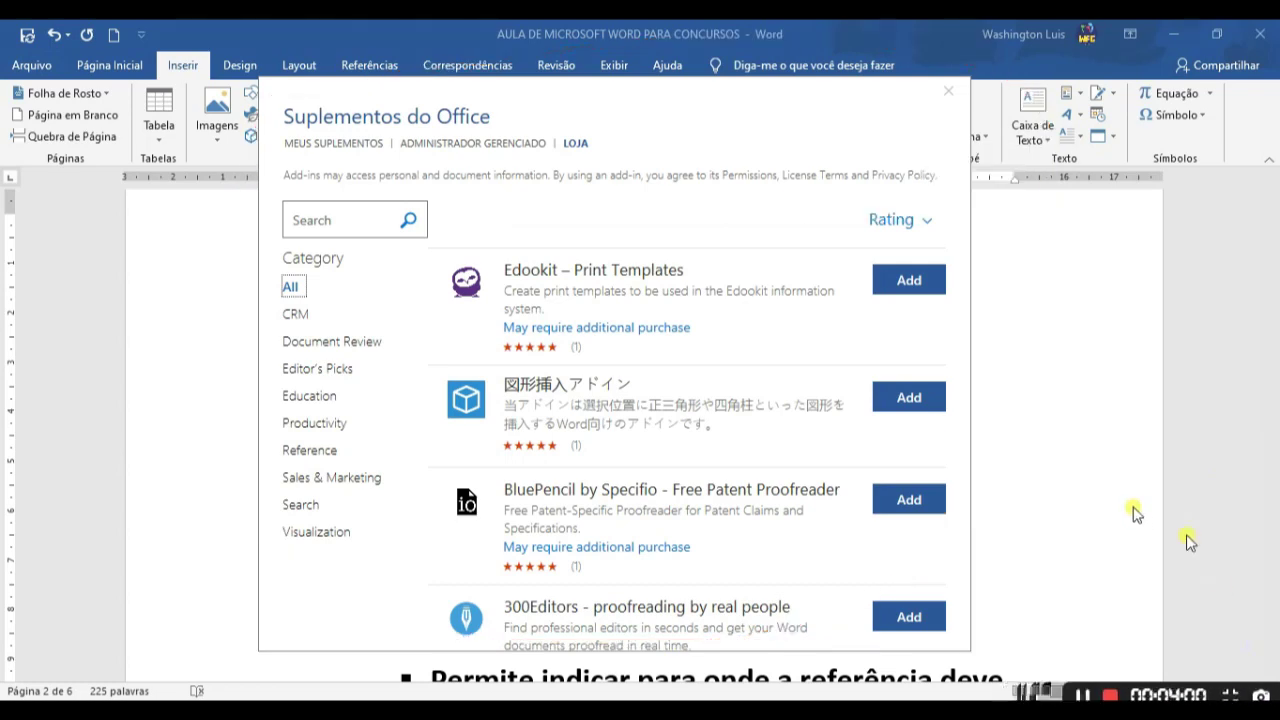
- Close the add-ins store and highlight the Meus Suplementos bullet in yellow
key("Escape")
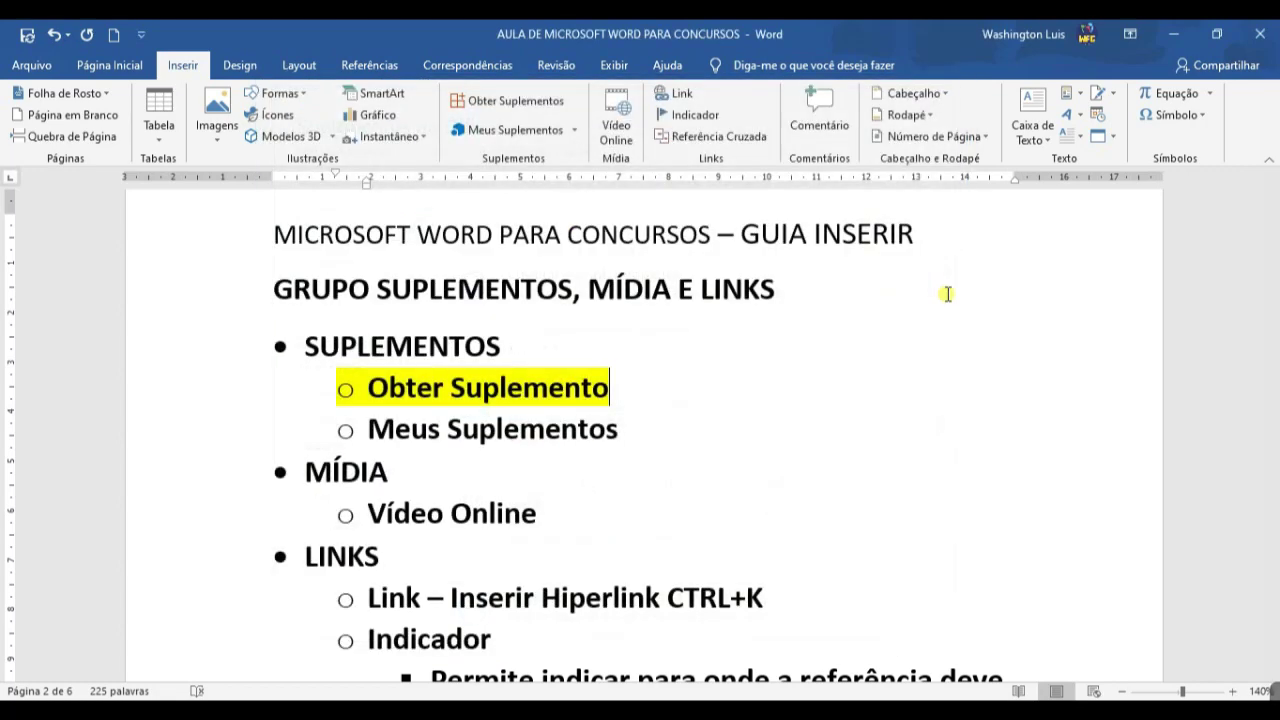
left_click_drag(617, 442, 370, 432)
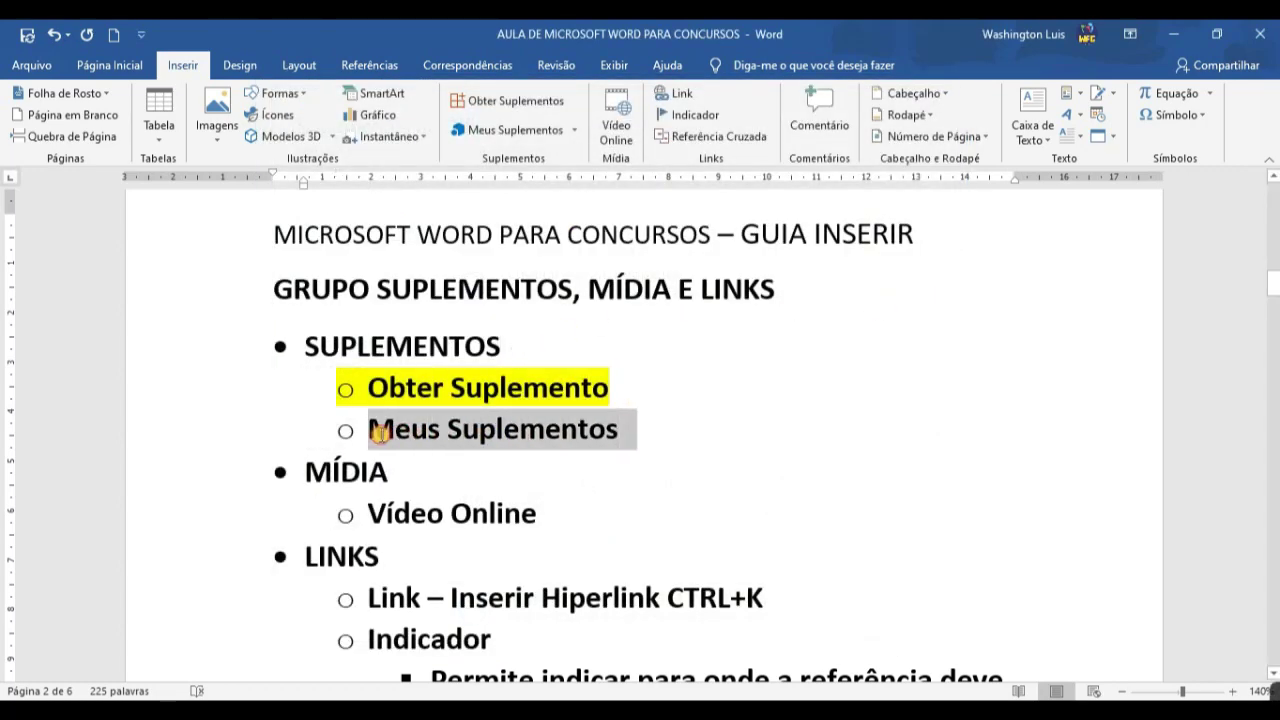
left_click(109, 65)
left_click(380, 130)
left_click(580, 510)
- Check the Meus Suplementos list, including admin-managed add-ins, refresh it, and reopen the store
left_click(182, 65)
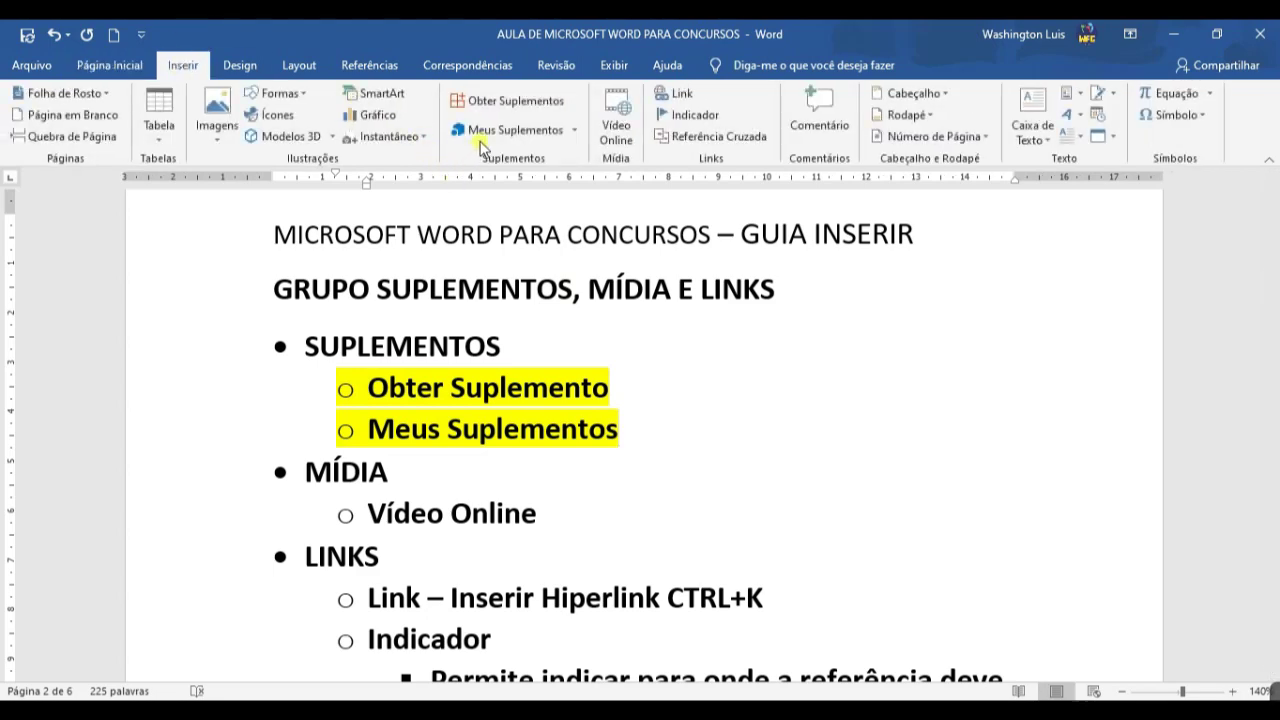
left_click(490, 134)
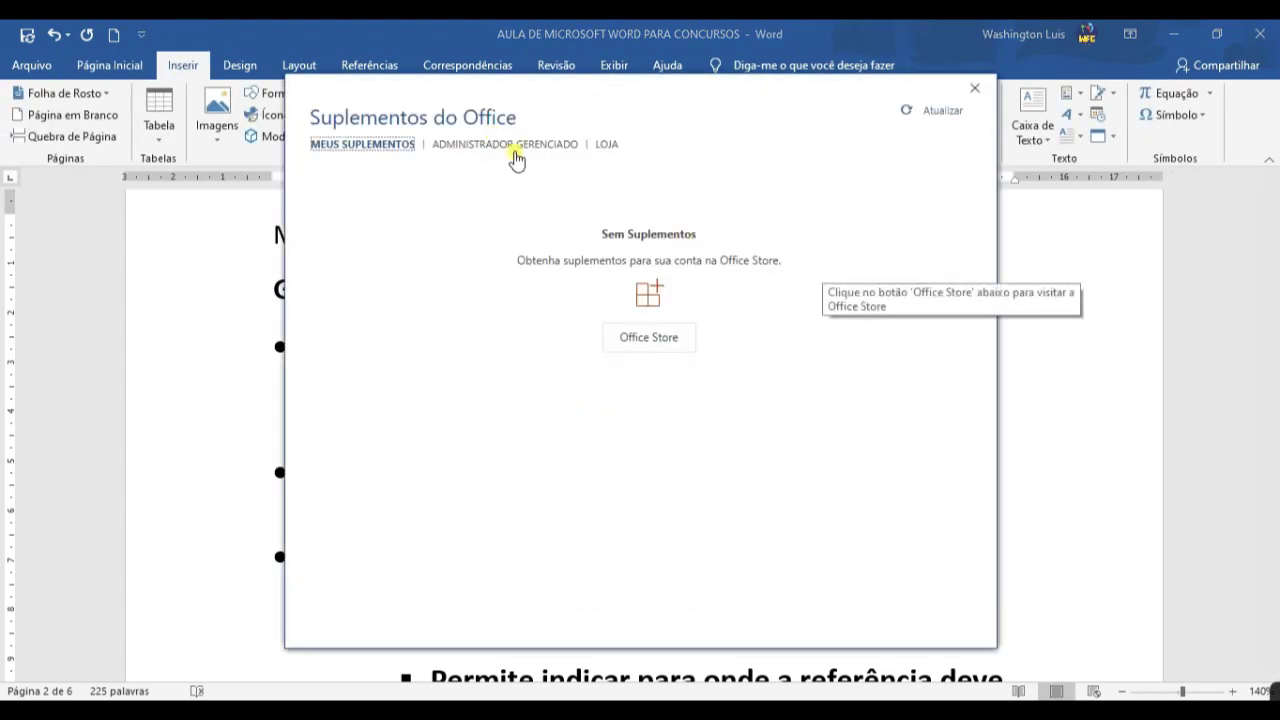
left_click(514, 146)
left_click(368, 146)
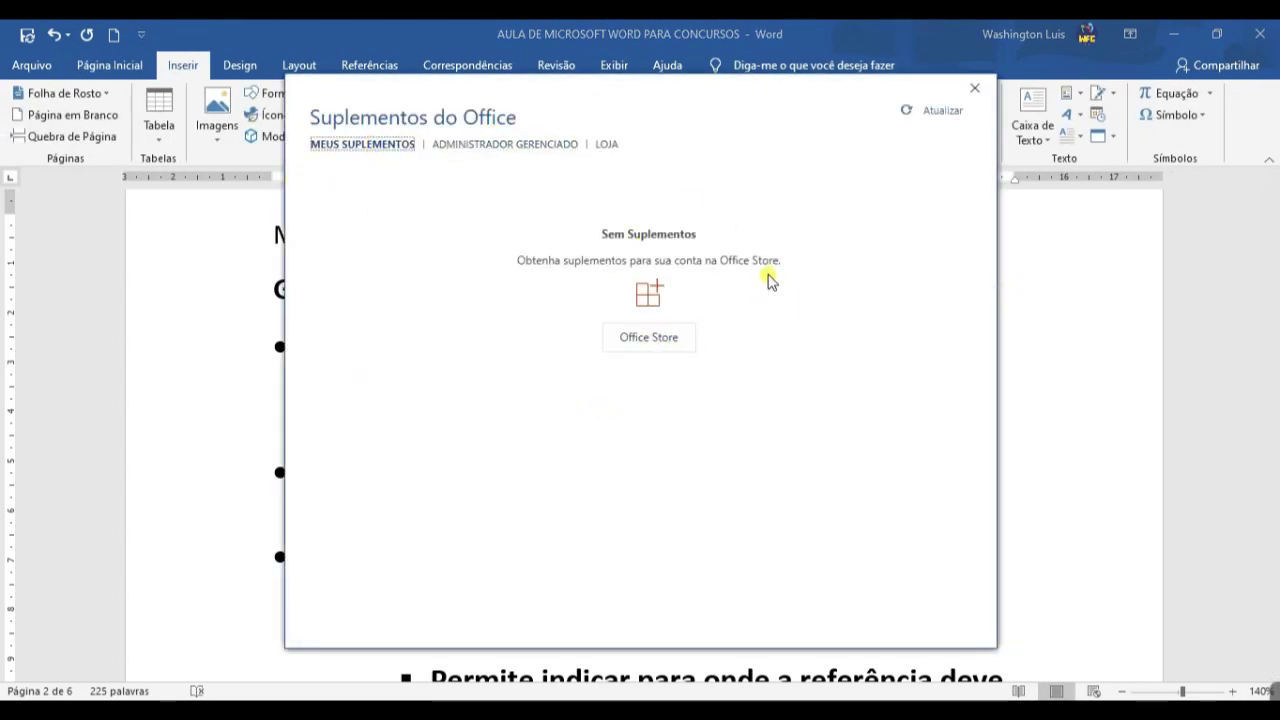
left_click(906, 115)
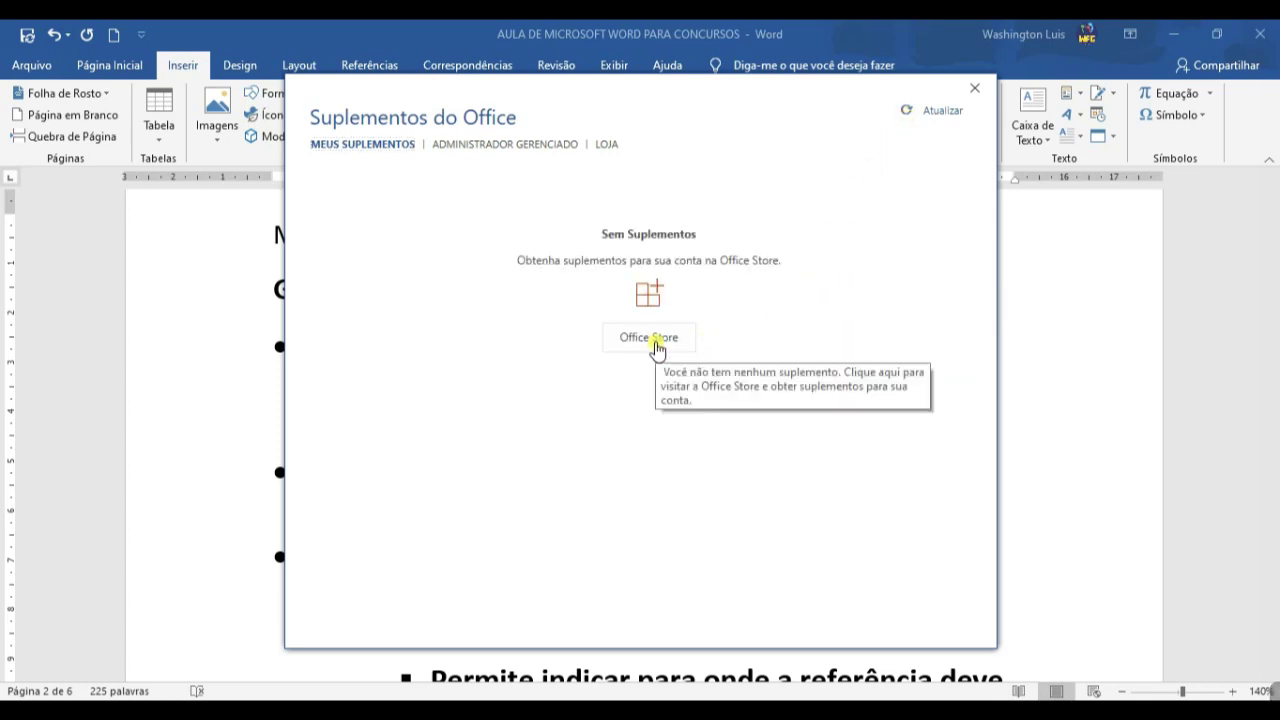
left_click(641, 342)
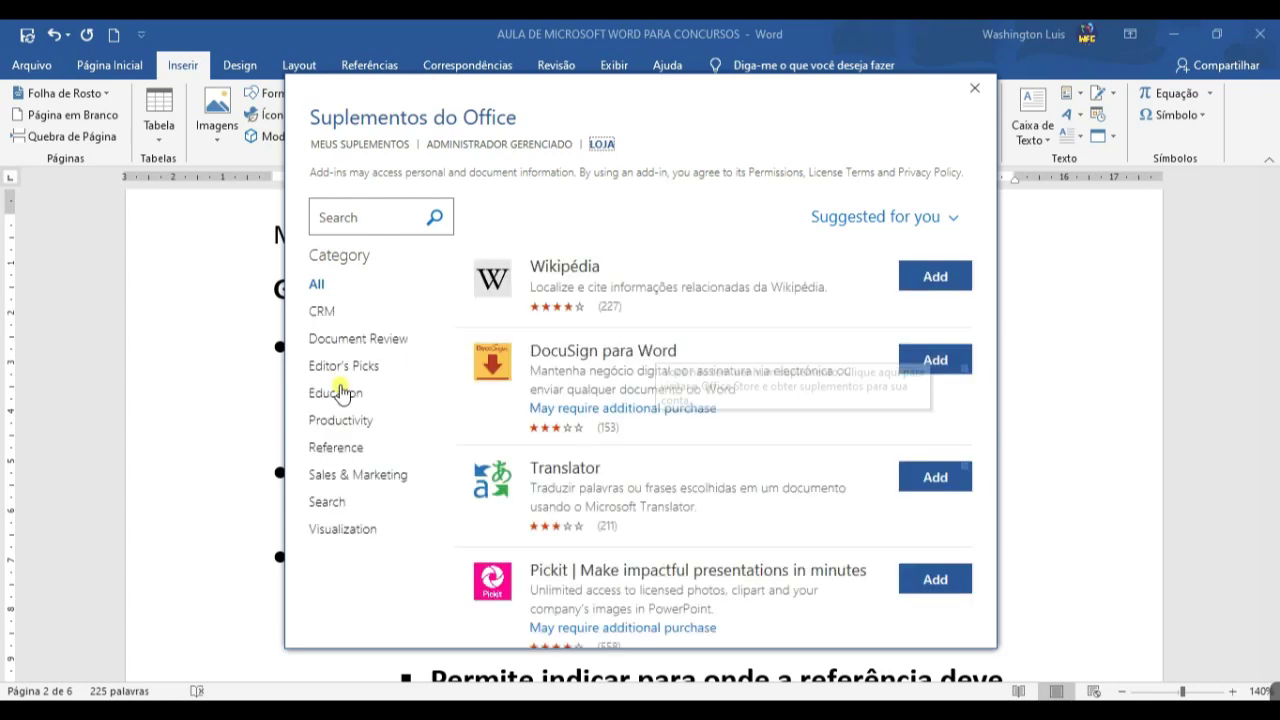
- Show the Document Review category listing Wikipédia, DocuSign, Translator and Pickit
left_click(352, 339)
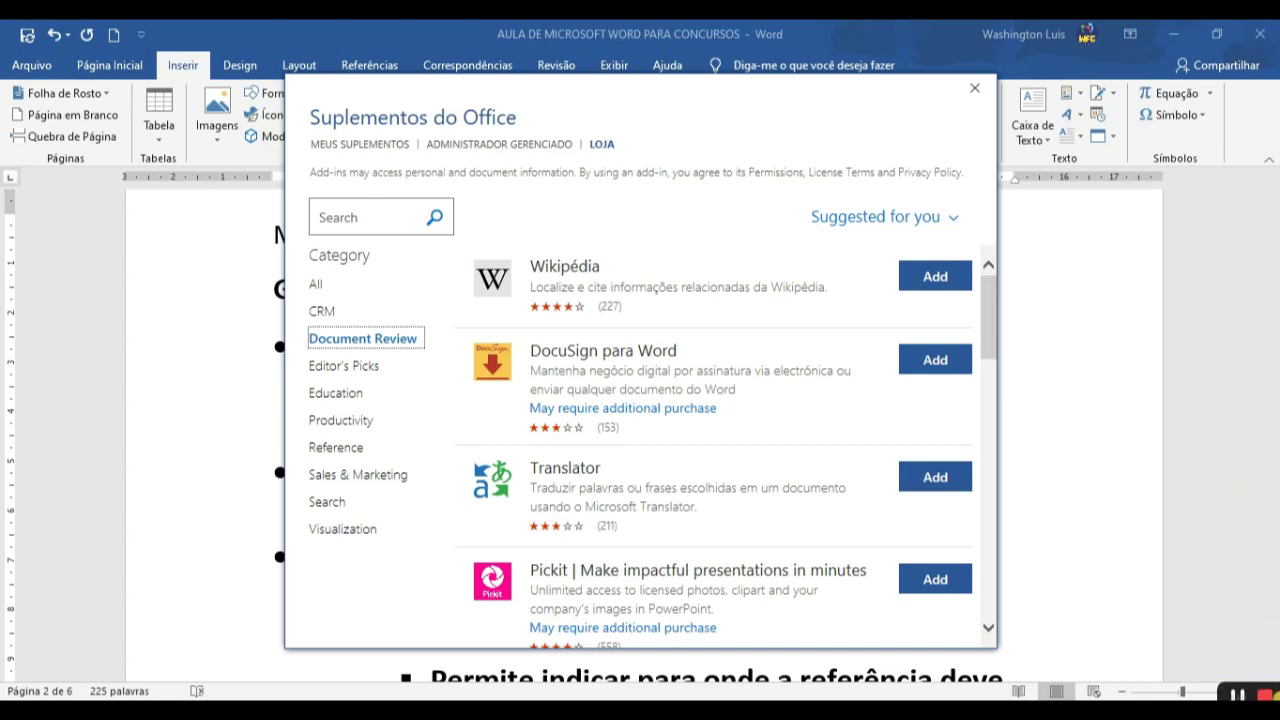
left_click(1230, 693)
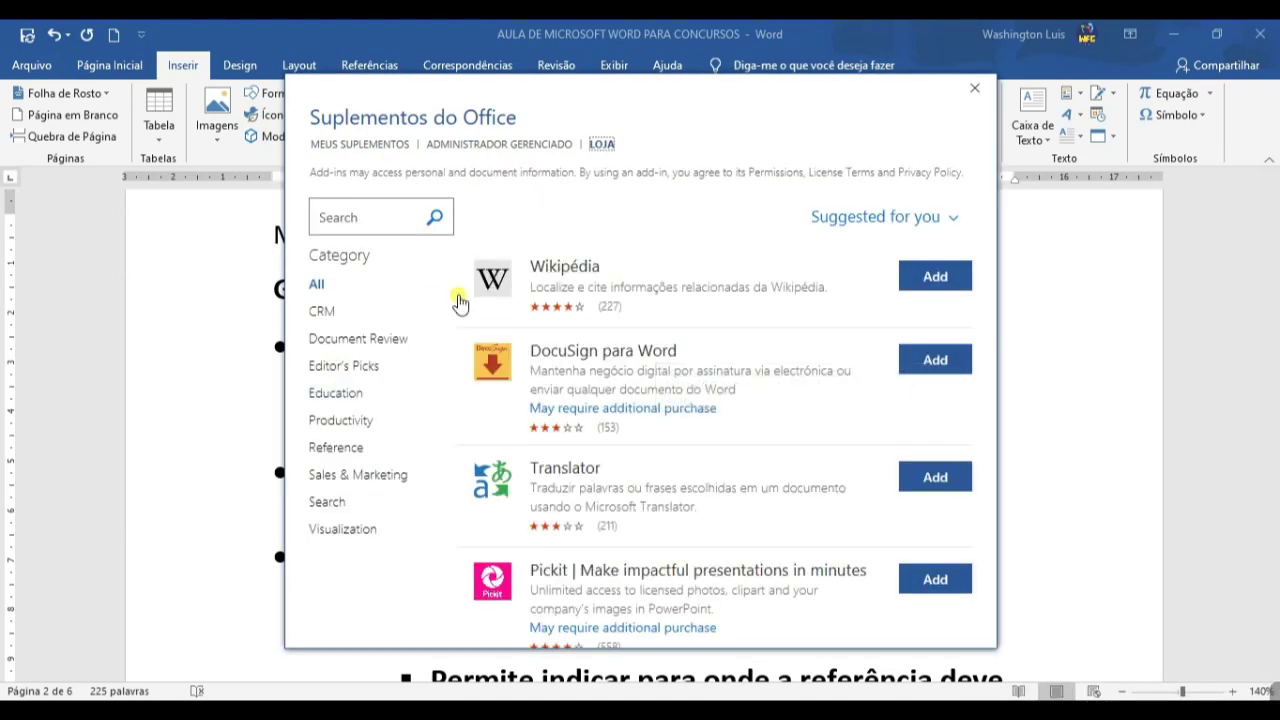
left_click(351, 342)
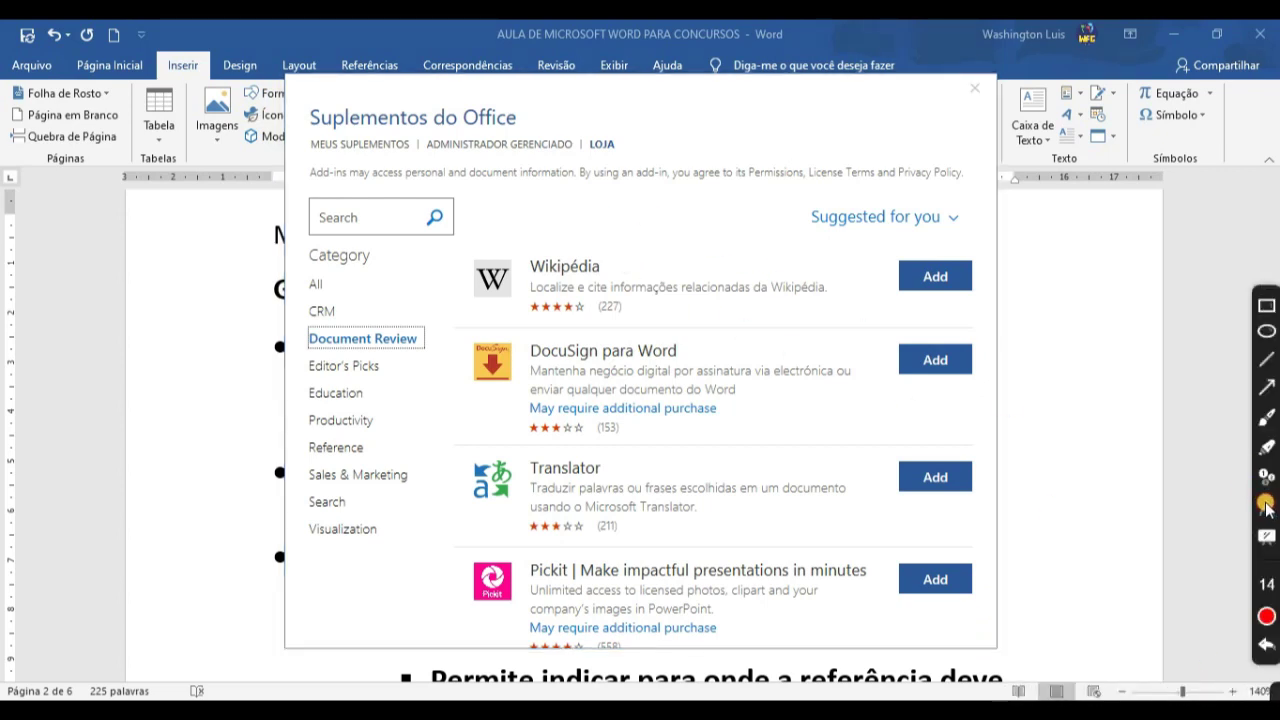
left_click(1267, 510)
left_click(1266, 583)
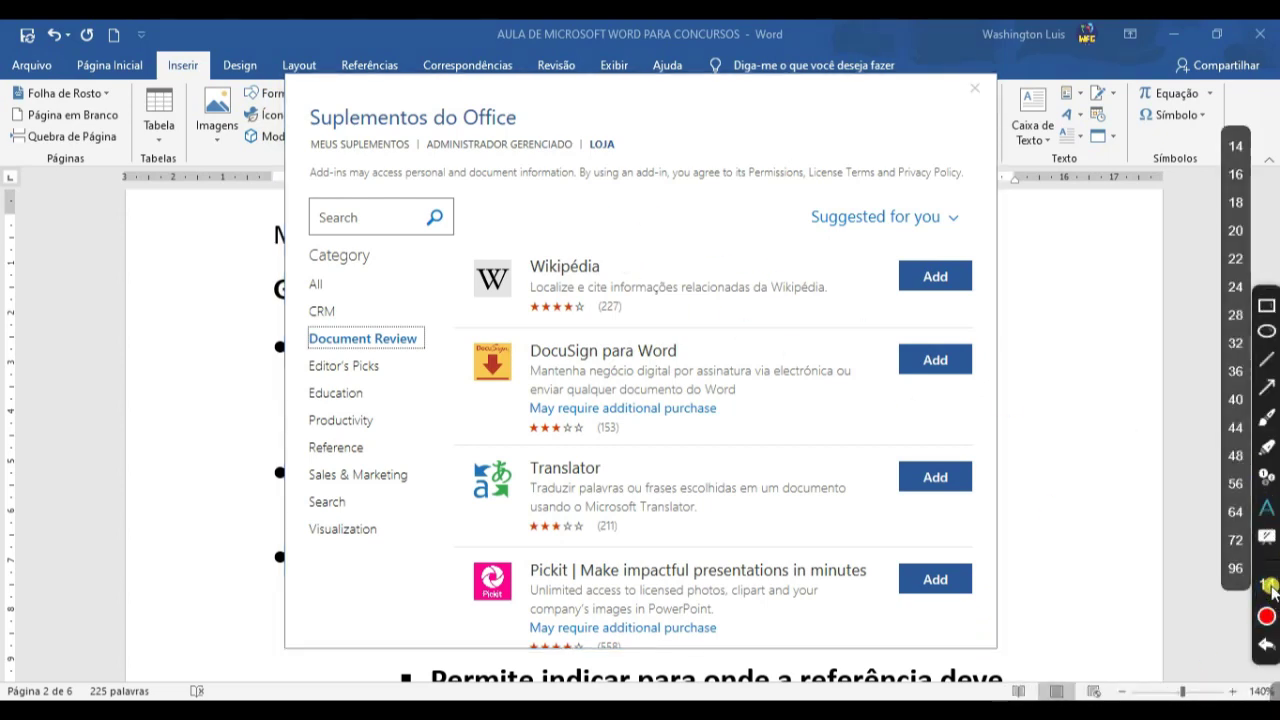
left_click(1233, 430)
left_click(513, 210)
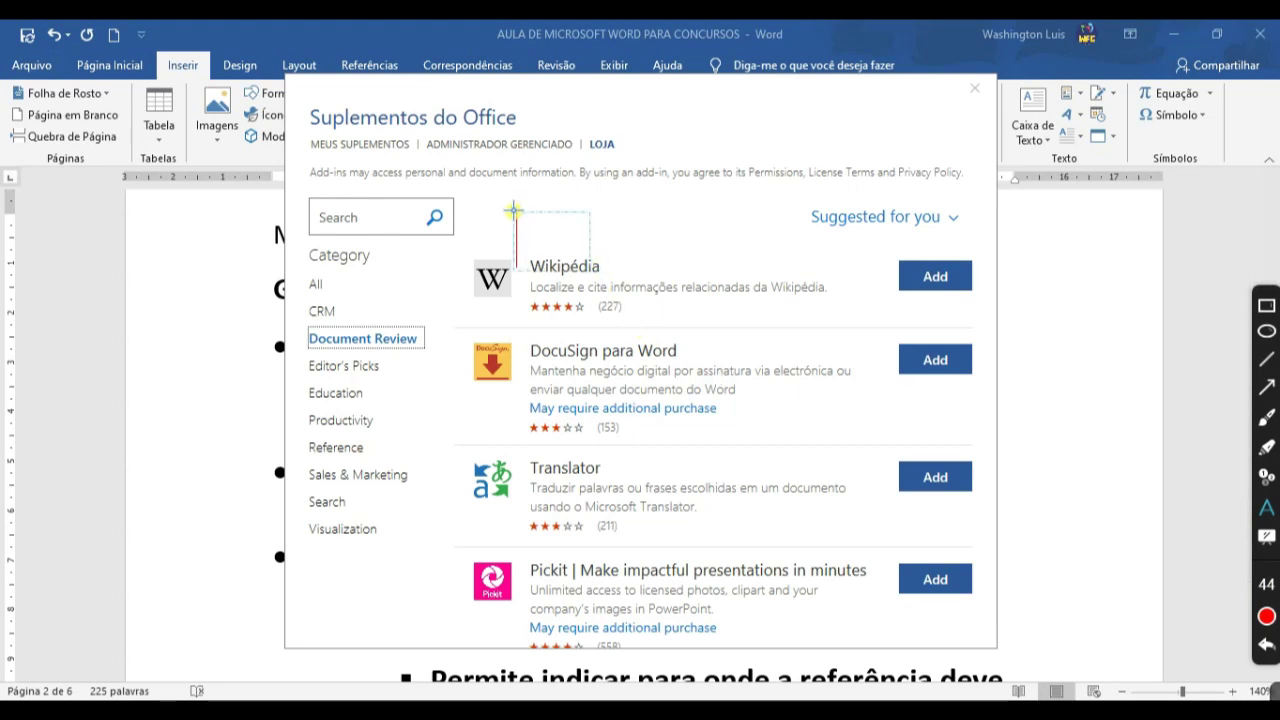
type("off")
key("BackSpace")
key("BackSpace")
key("BackSpace")
type("O")
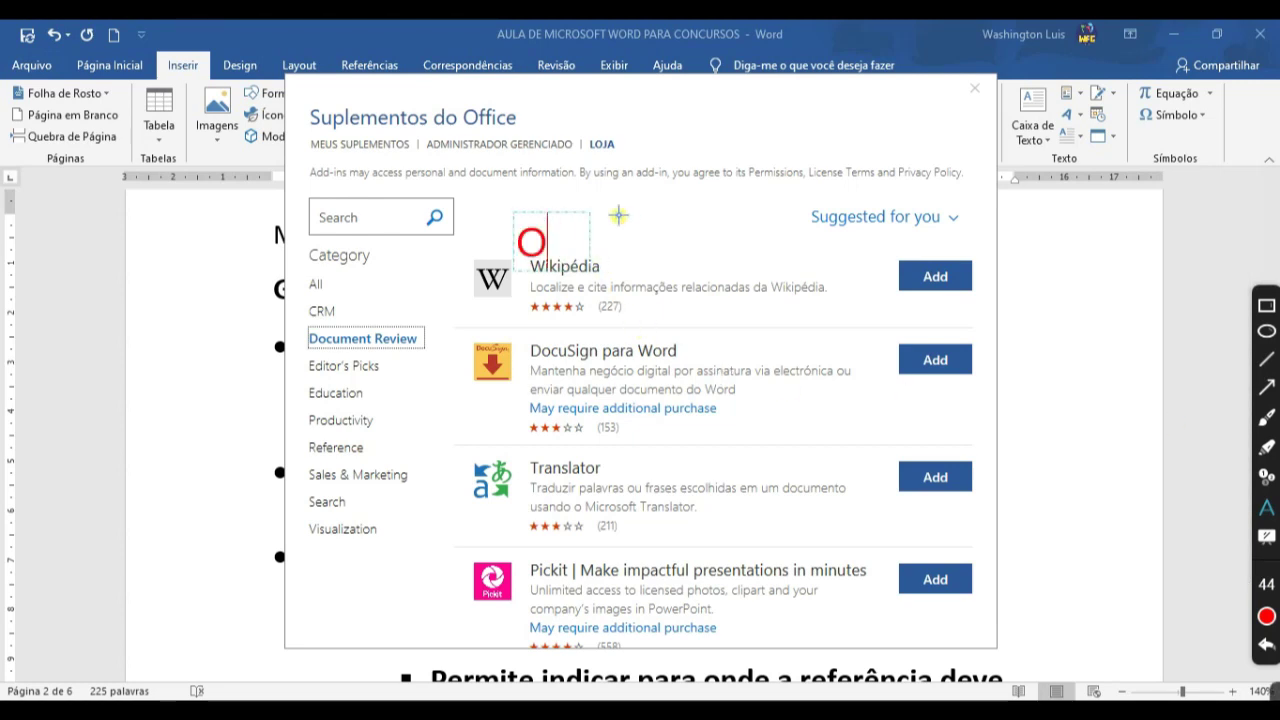
type("FFICE STORE")
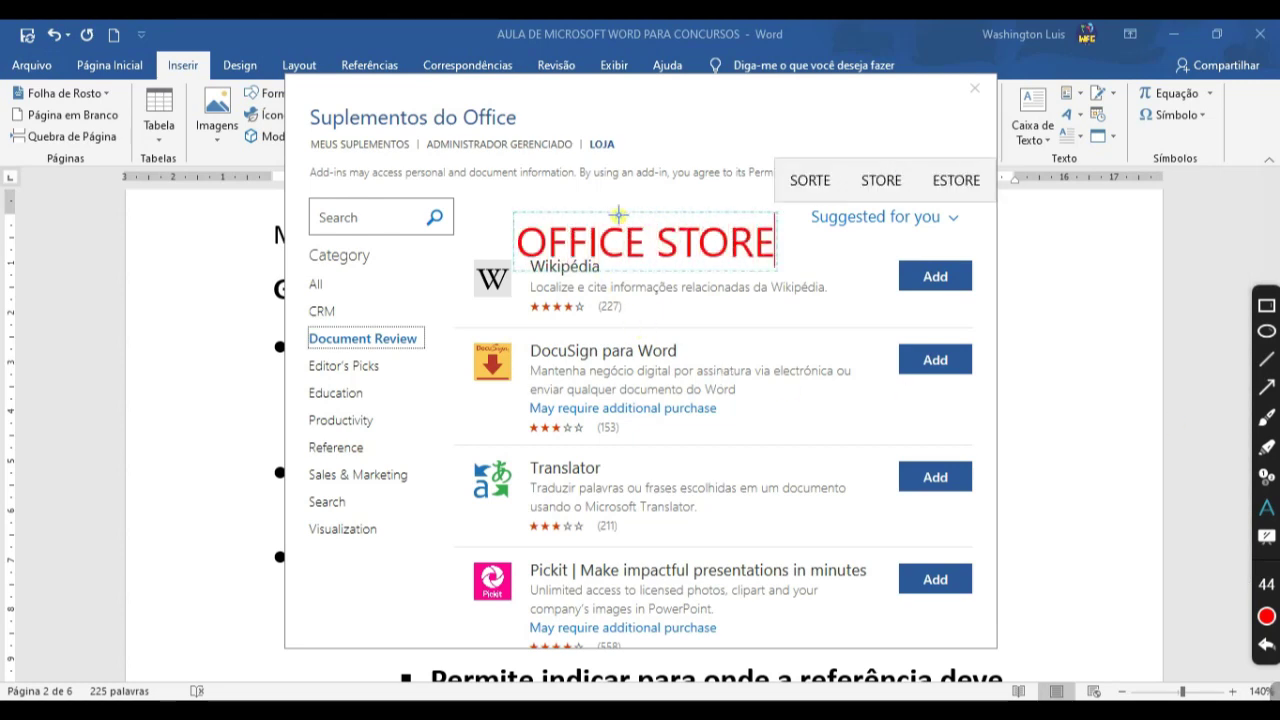
type(" Loja de su")
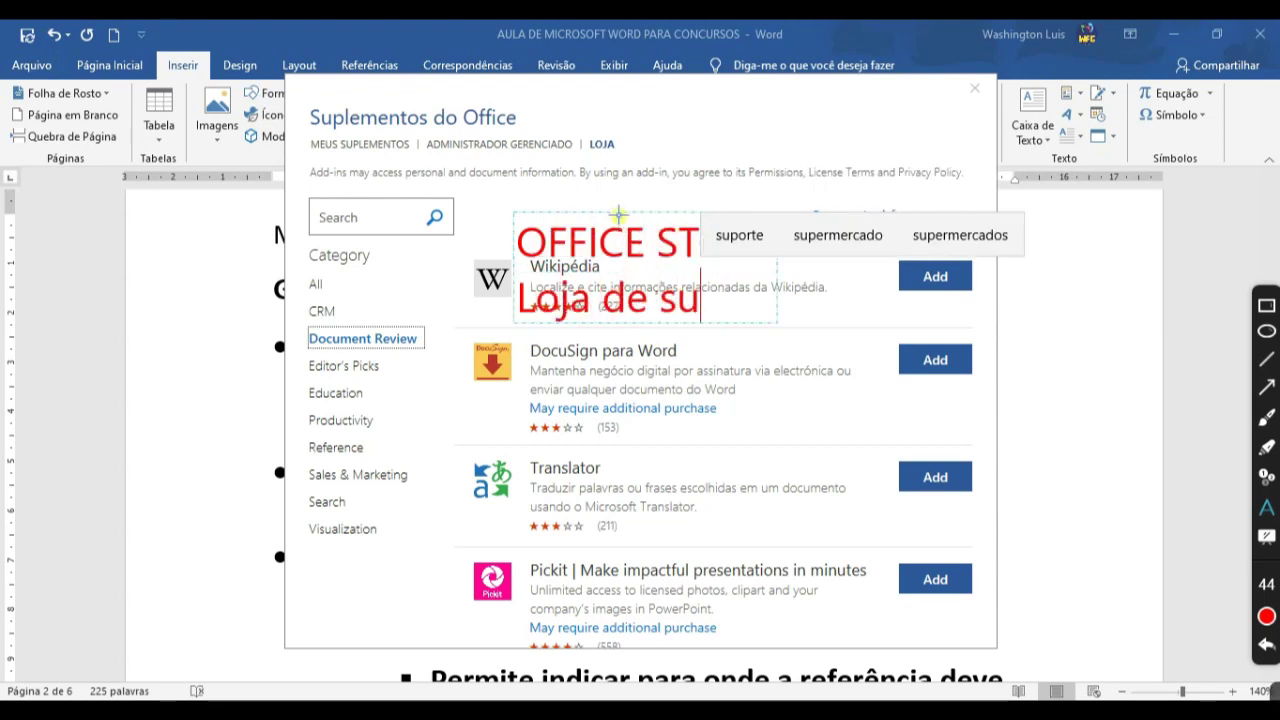
type("plementos")
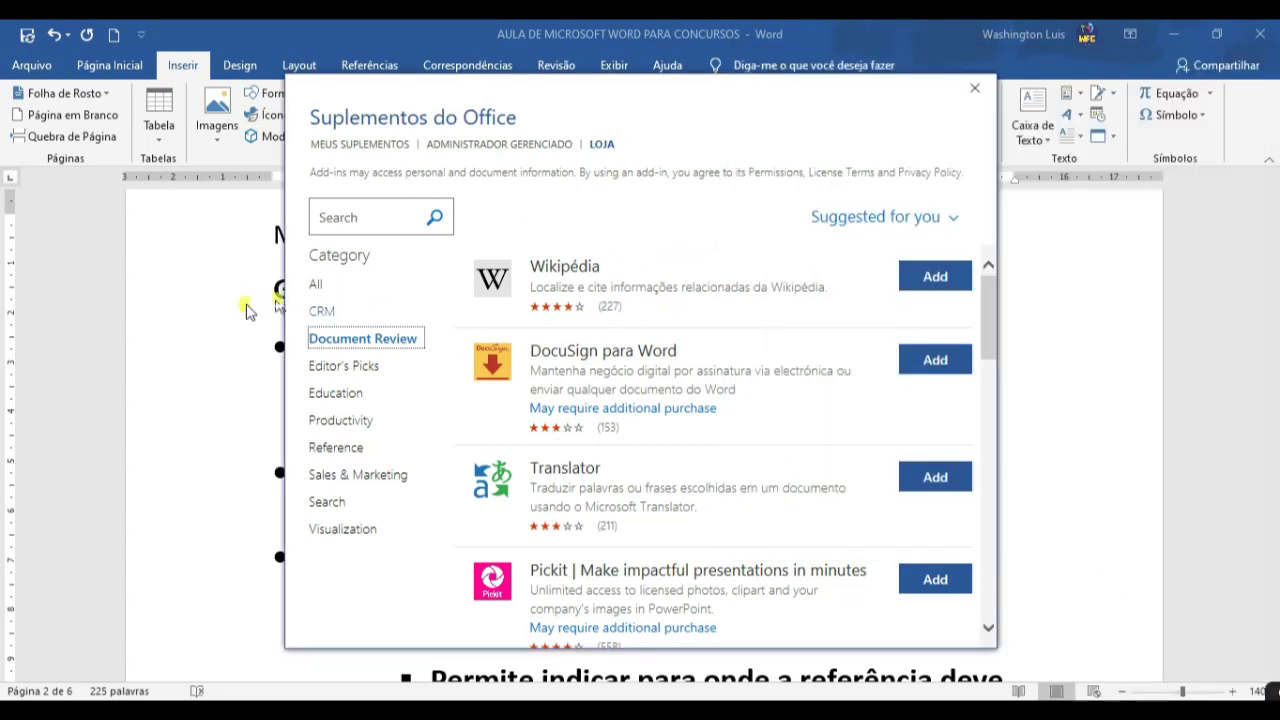
key("Escape")
- Highlight the Vídeo Online bullet in yellow
scroll(520, 443, "down", 3)
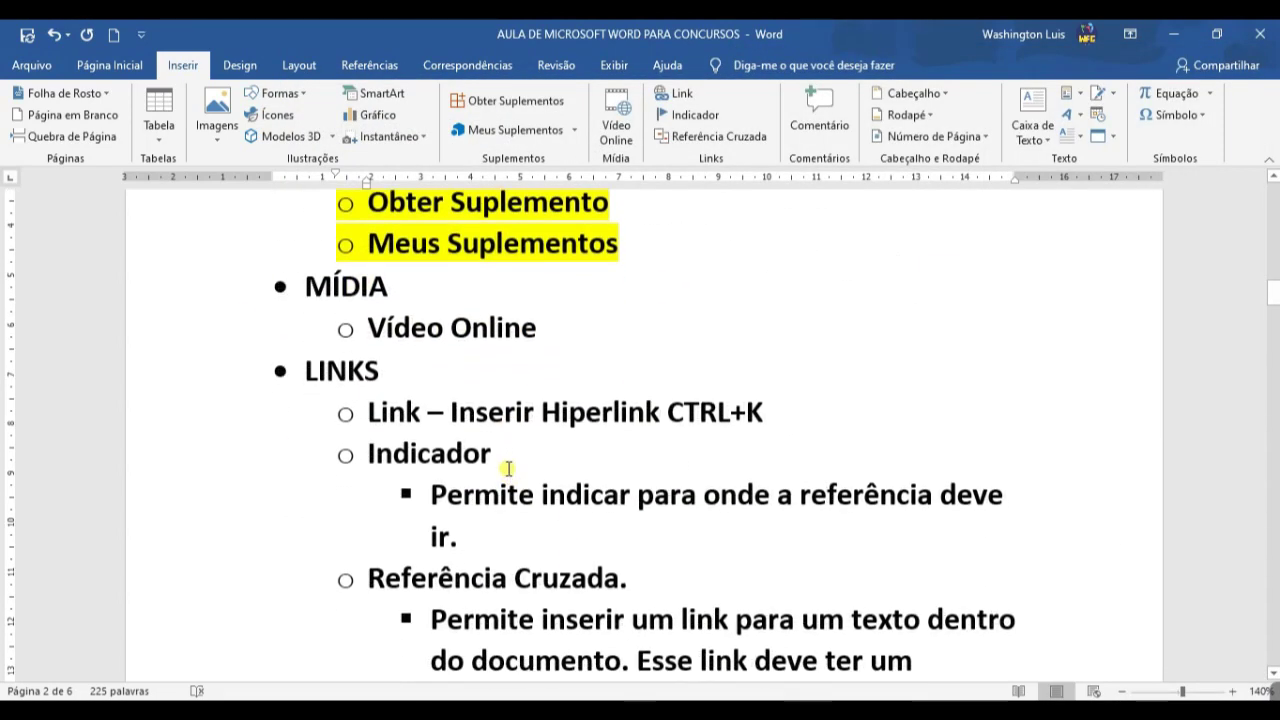
left_click_drag(552, 330, 370, 330)
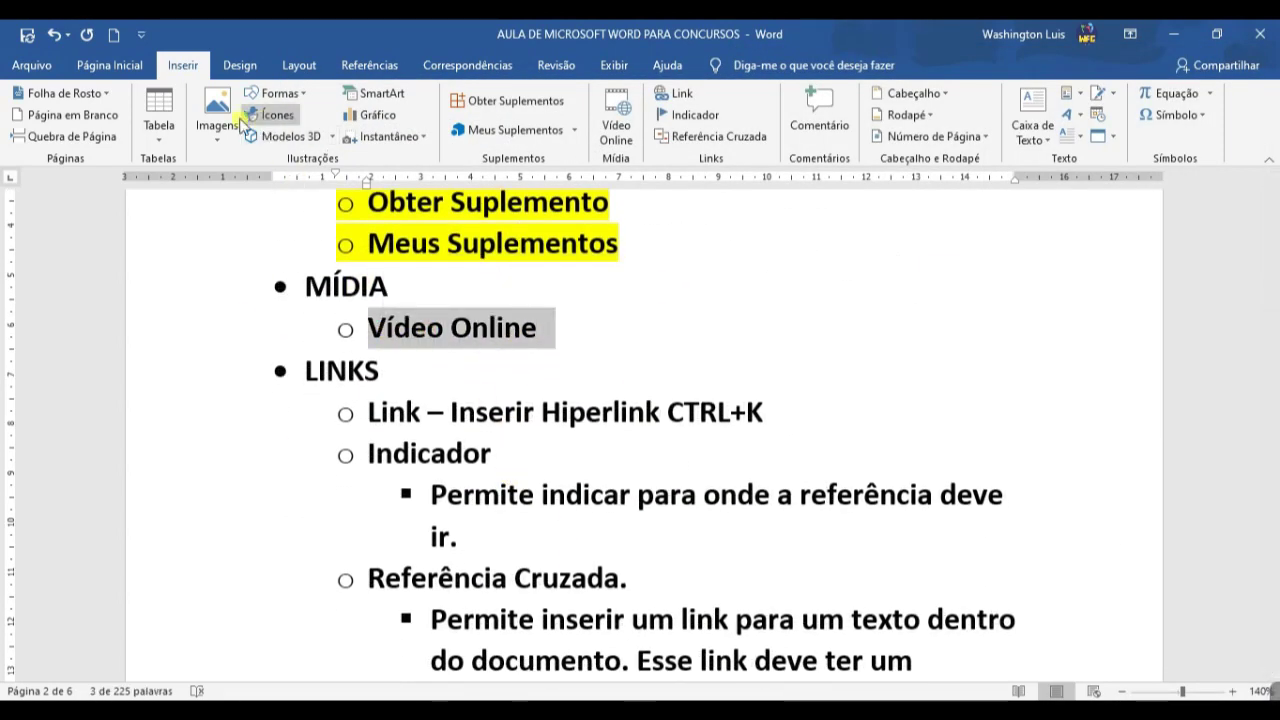
left_click(108, 67)
left_click(380, 129)
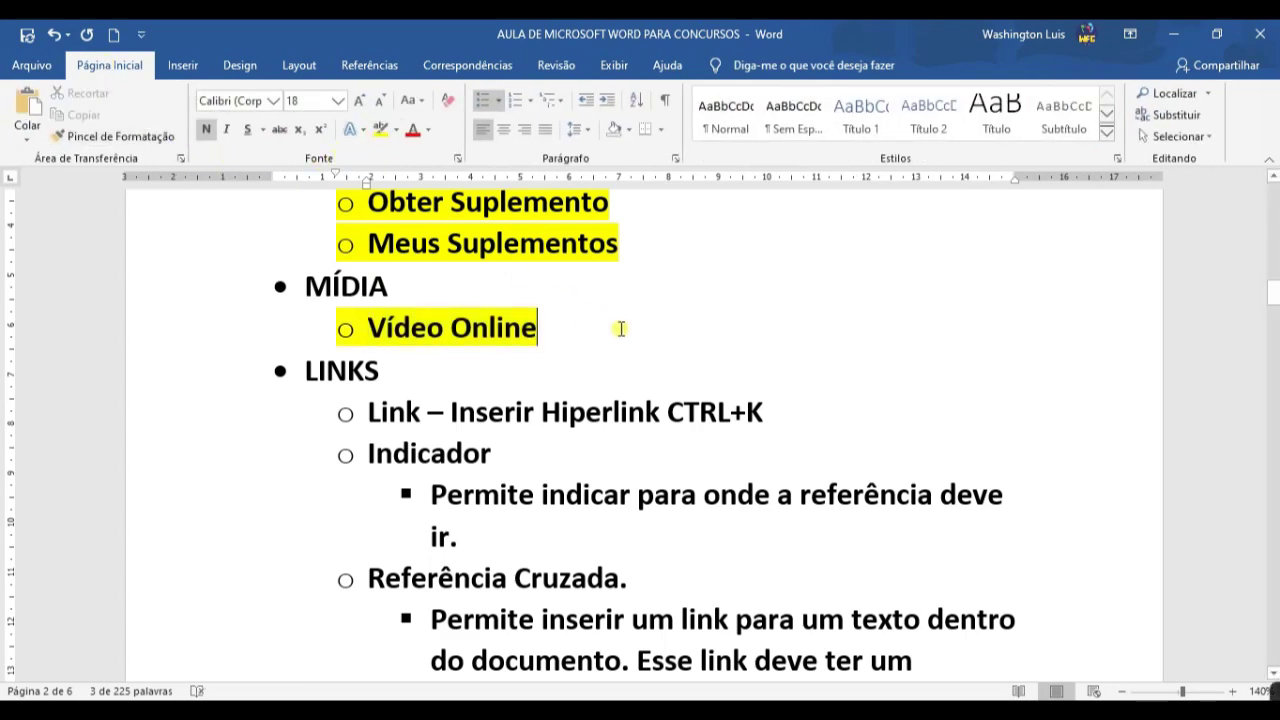
left_click(182, 65)
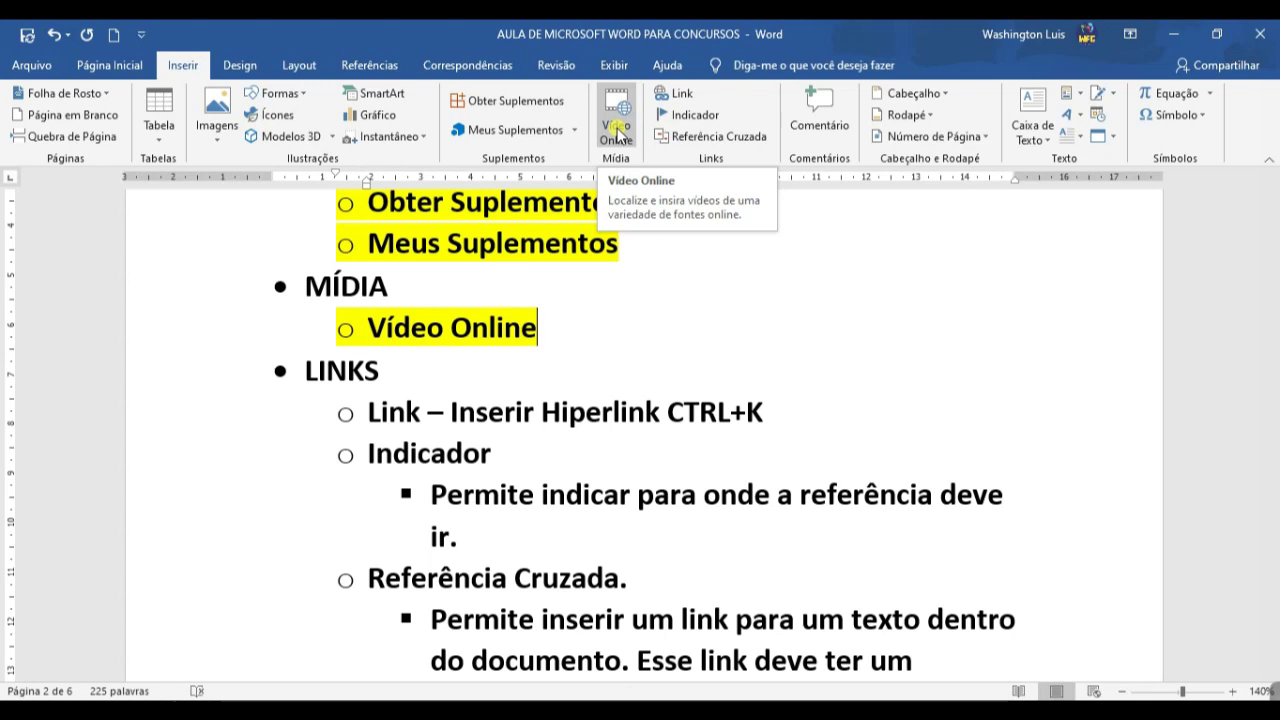
- Try the Inserir Vídeo Online prompt twice, cancelling it without inserting a video
left_click(620, 110)
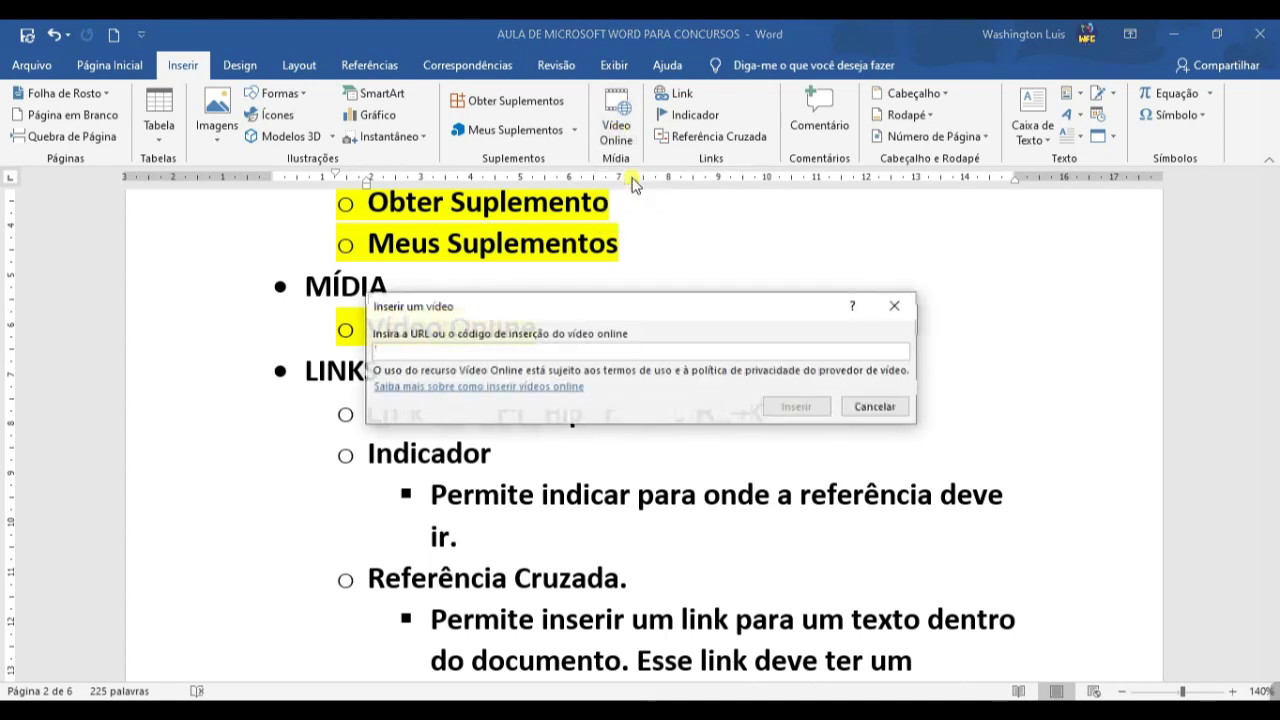
left_click_drag(584, 310, 648, 297)
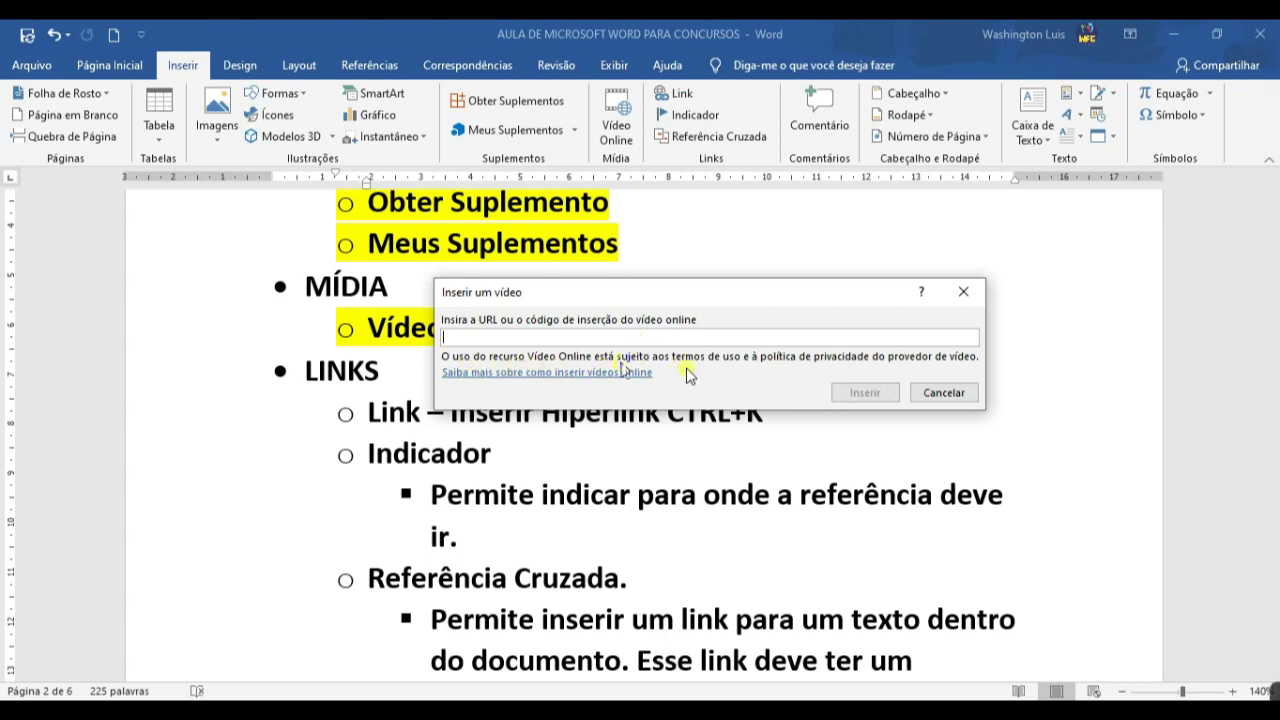
key("Escape")
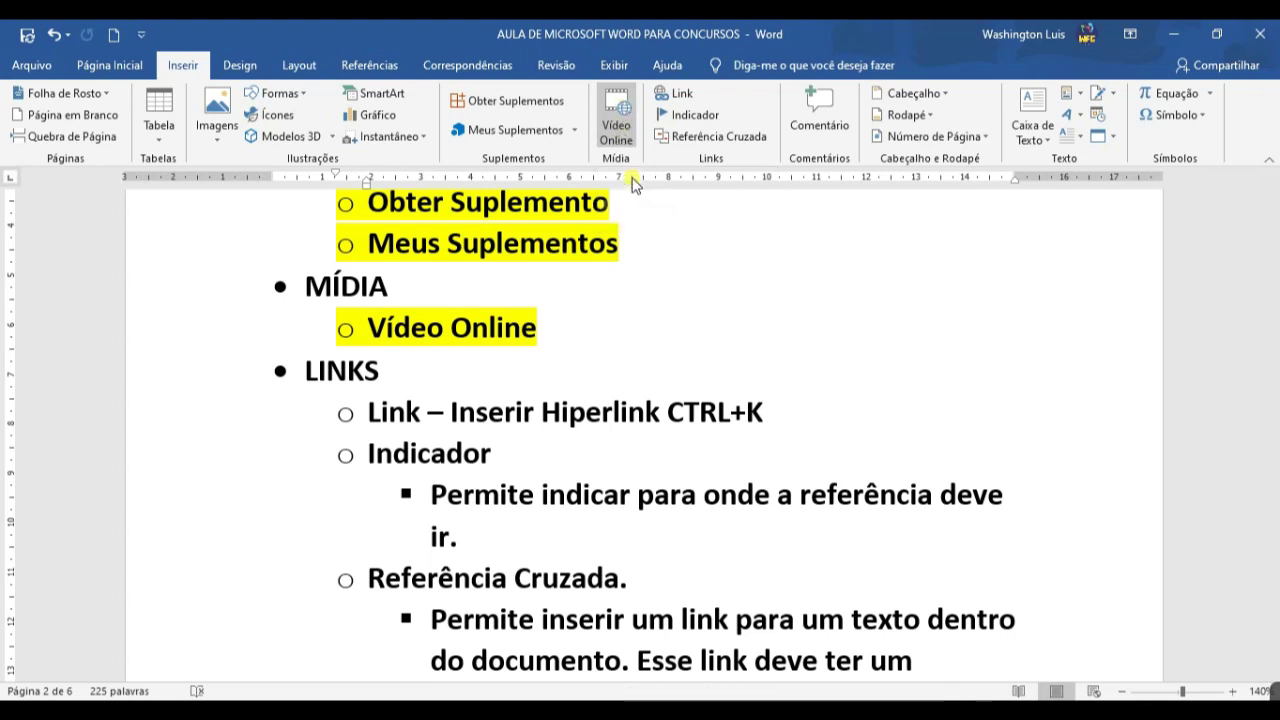
left_click(616, 115)
left_click_drag(591, 314, 651, 297)
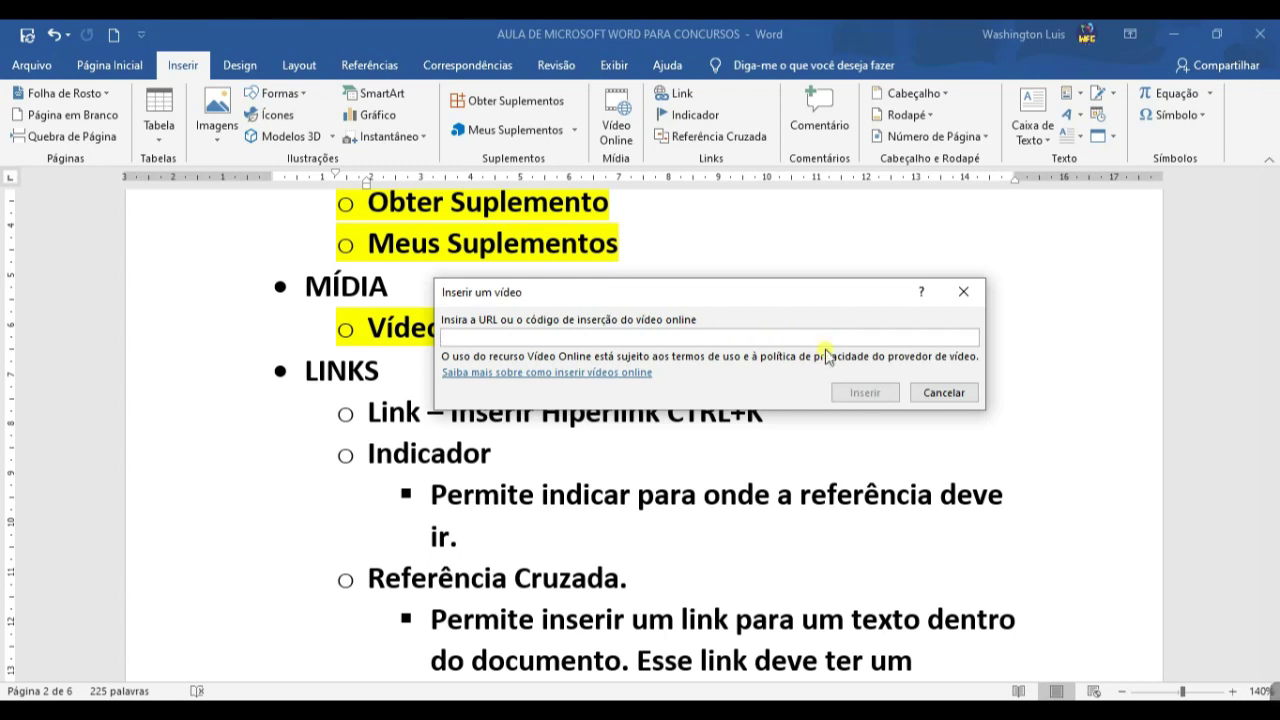
left_click(943, 393)
left_click(943, 393)
scroll(589, 356, "down", 3)
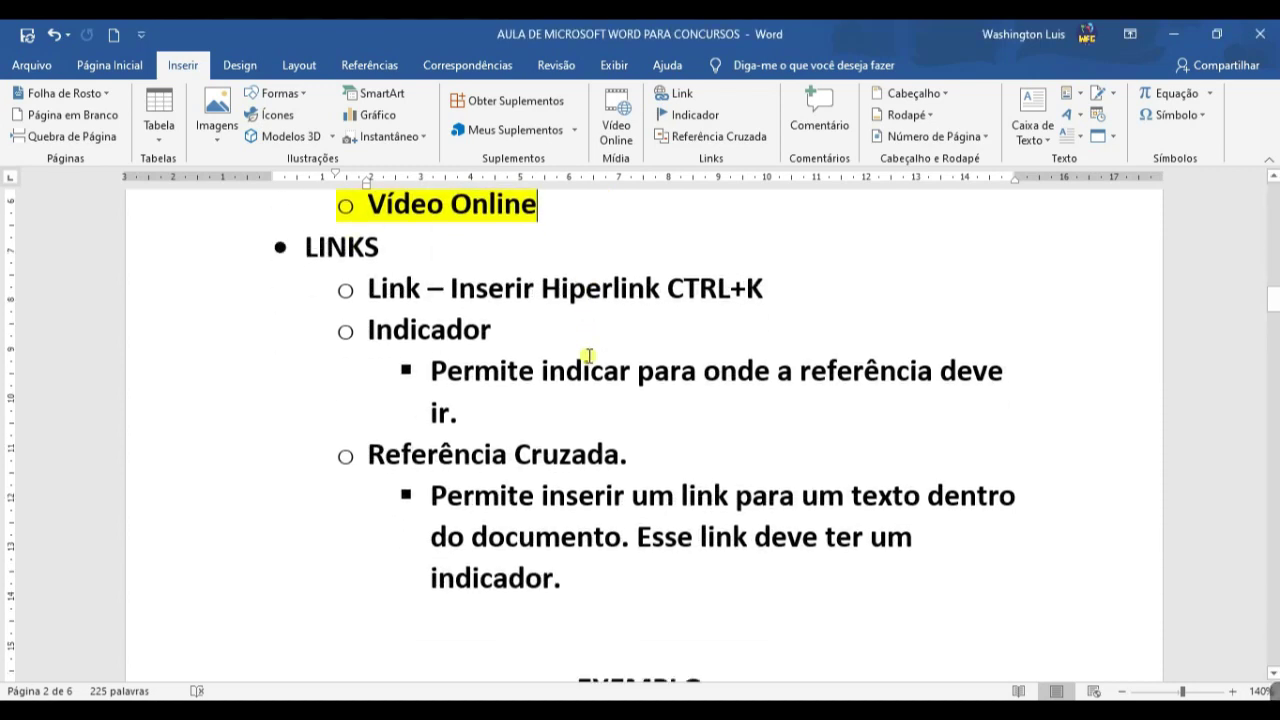
- Highlight LINKS in yellow and extend it to read 'LINKS: MUITO IMPORTANTE!!!'
left_click_drag(278, 249, 386, 249)
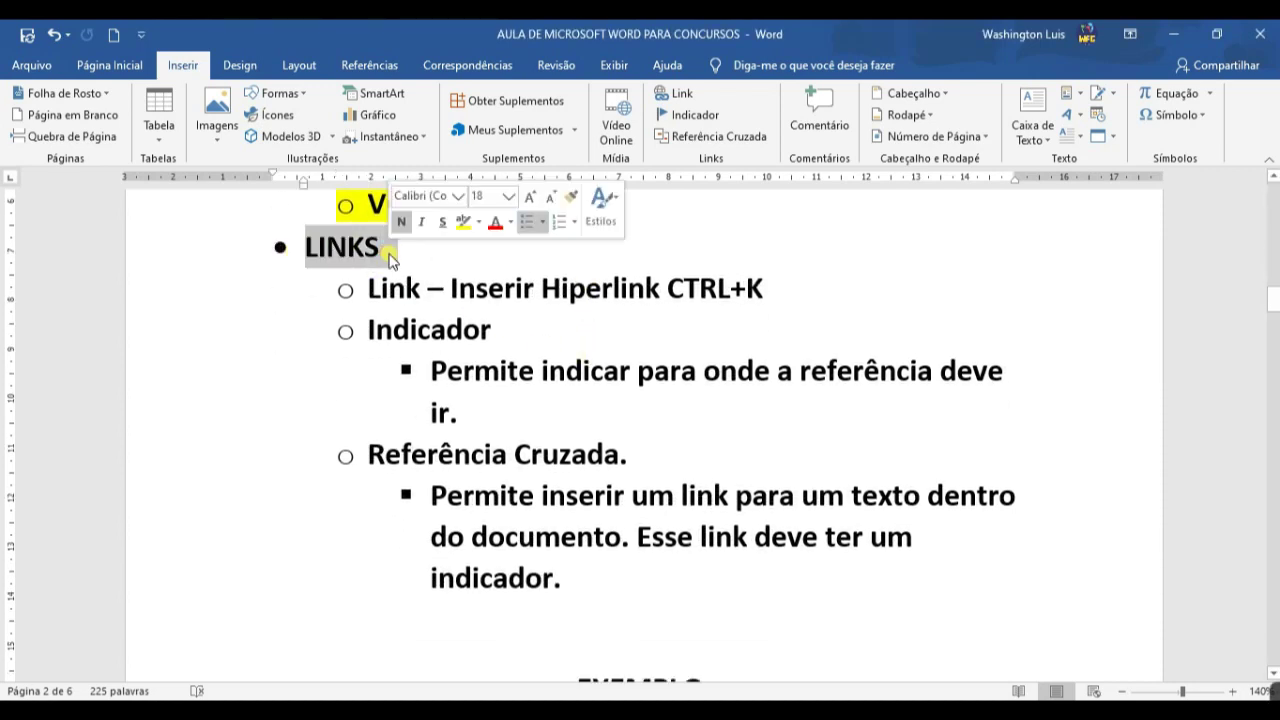
left_click(109, 65)
left_click(380, 129)
left_click(495, 348)
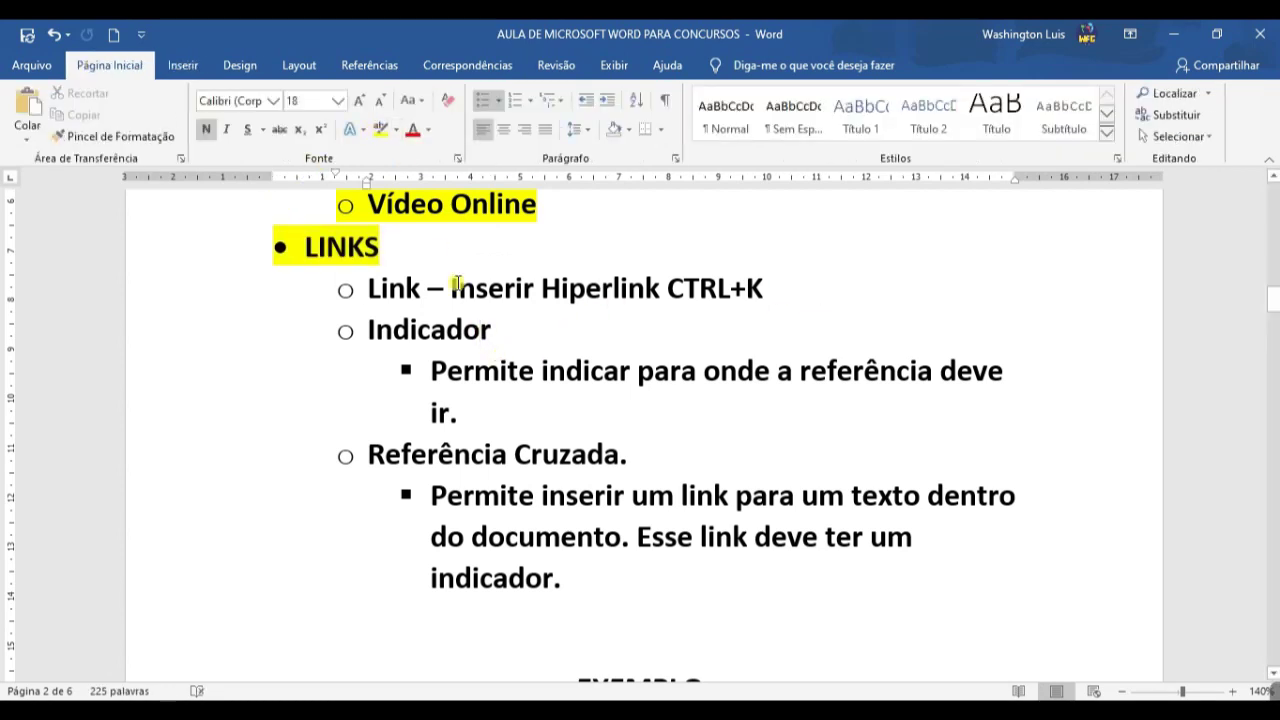
type(": MUITO IMPORTANTE!!!")
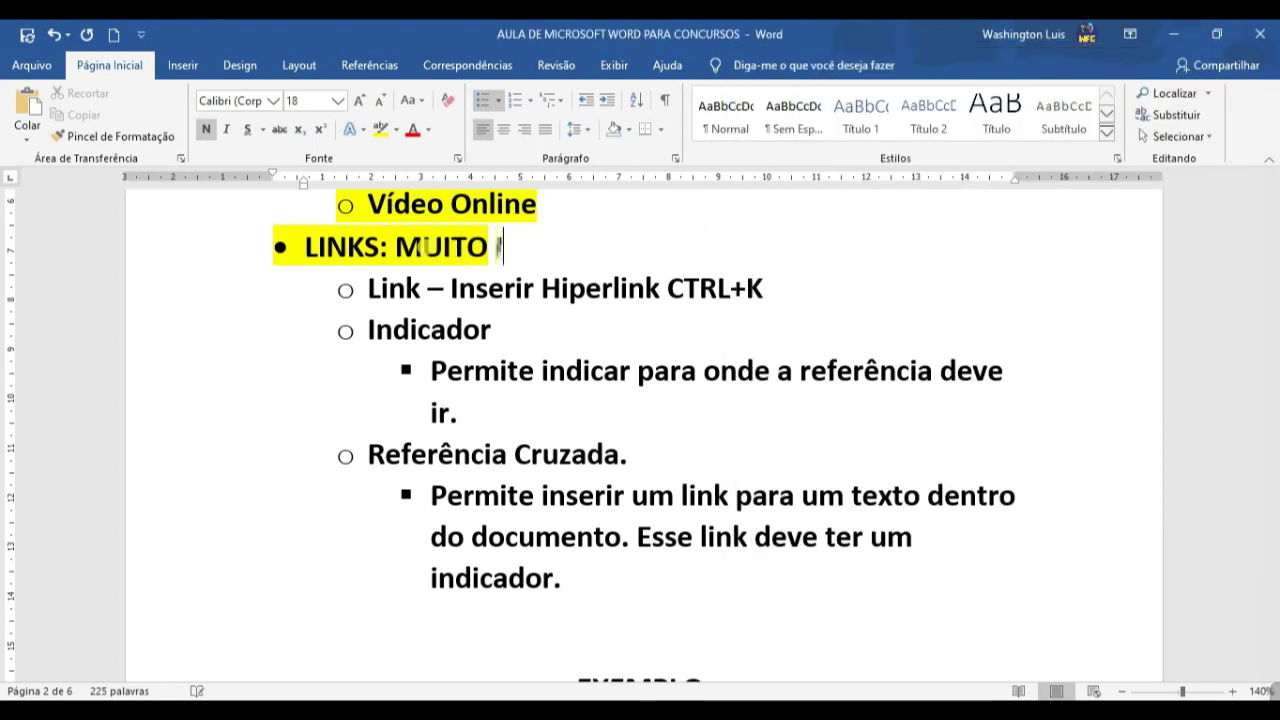
- Finish typing 'IMPORTANTE!!!', enlarge the webcam preview, then add a new bullet under Link
type("MPORTANTE")
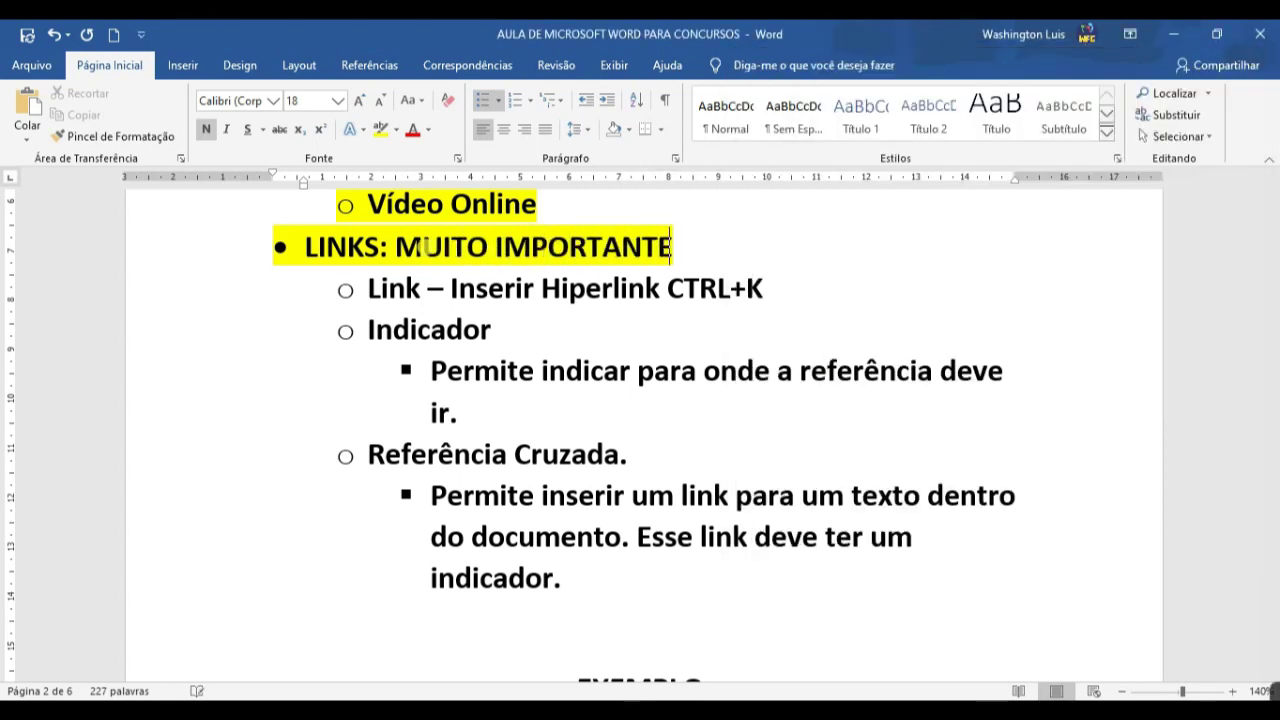
type("!!!")
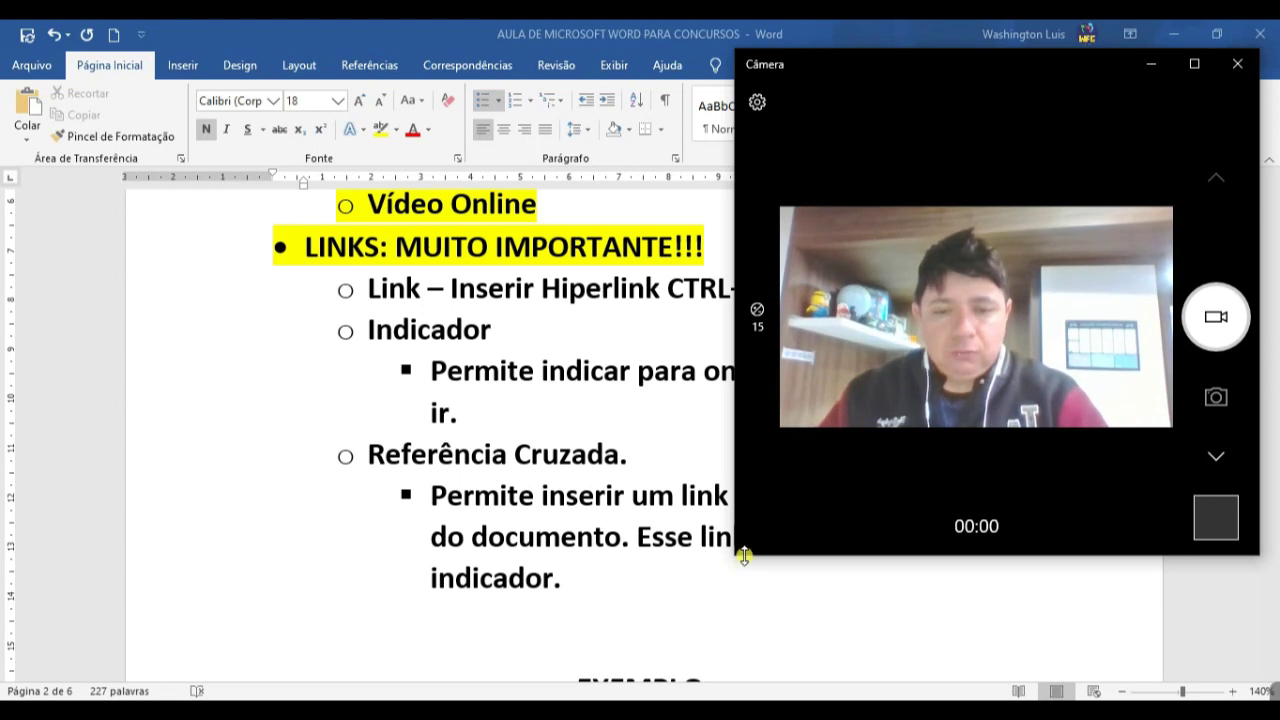
left_click_drag(736, 555, 537, 663)
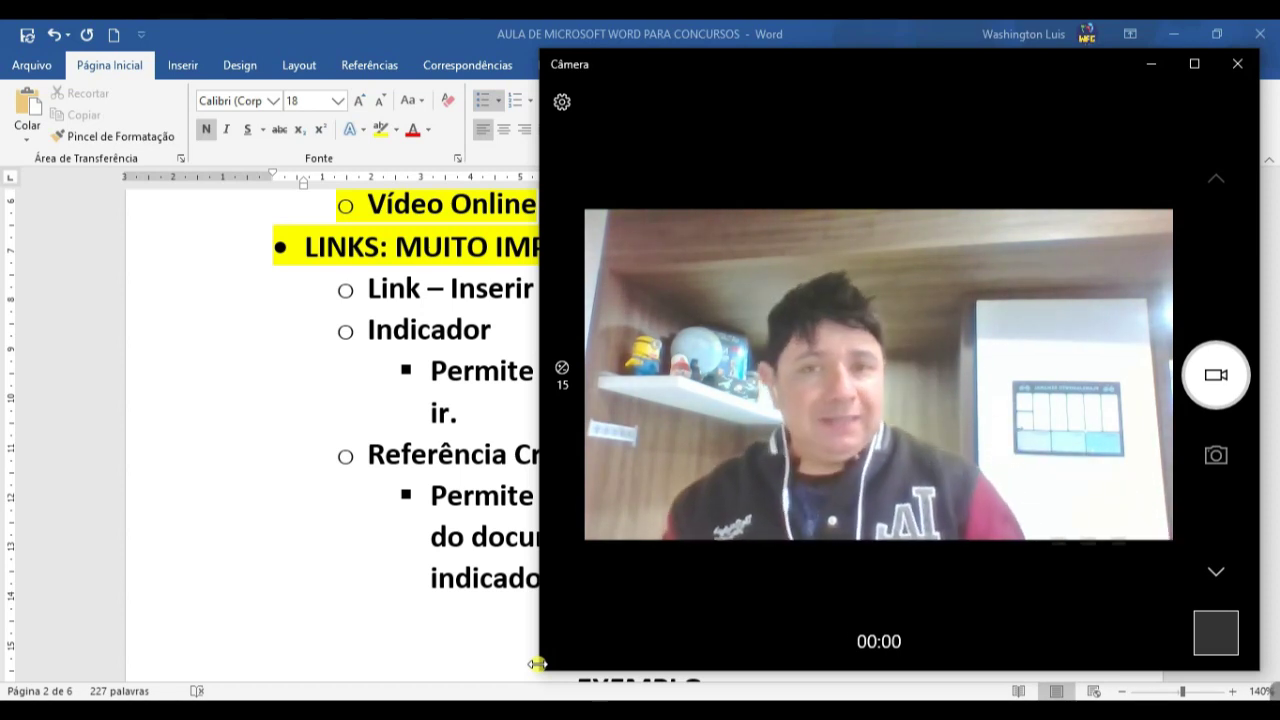
key("alt+Tab")
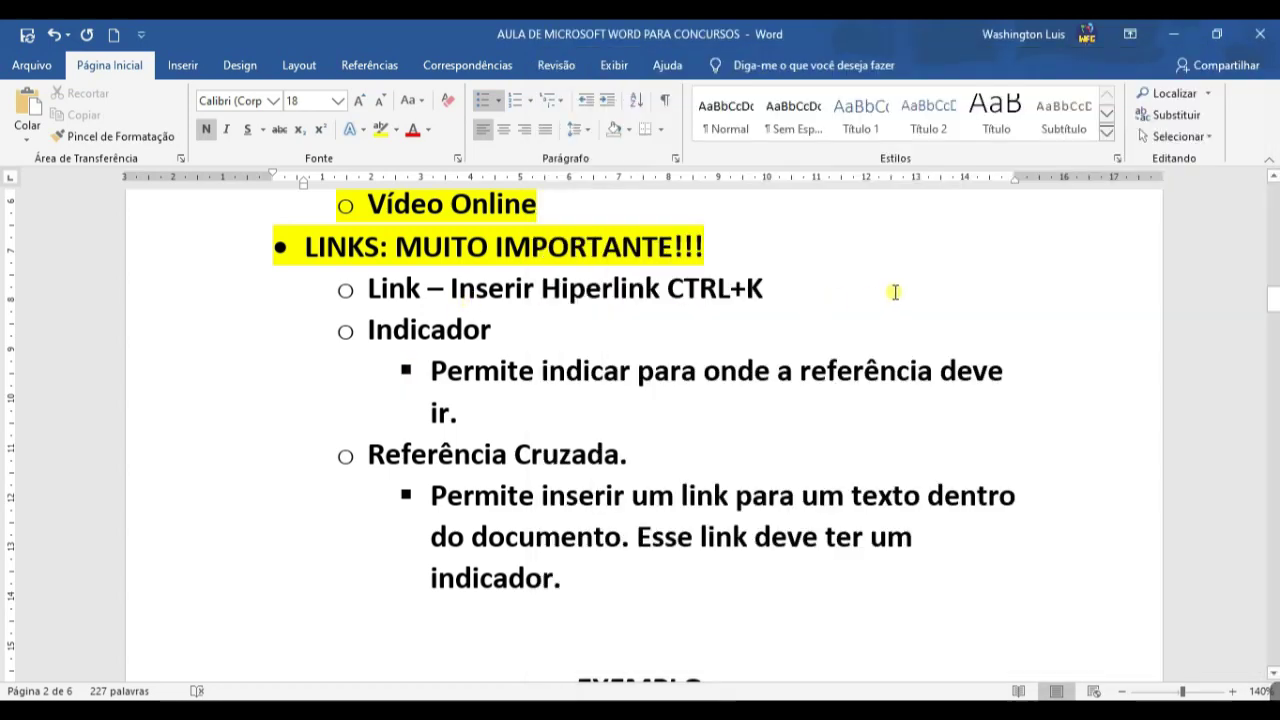
left_click(845, 291)
key("Return")
- Add a sub-bullet under Link describing external links (Sites, documentos em geral URLs)
key("ctrl+z")
key("alt+Tab")
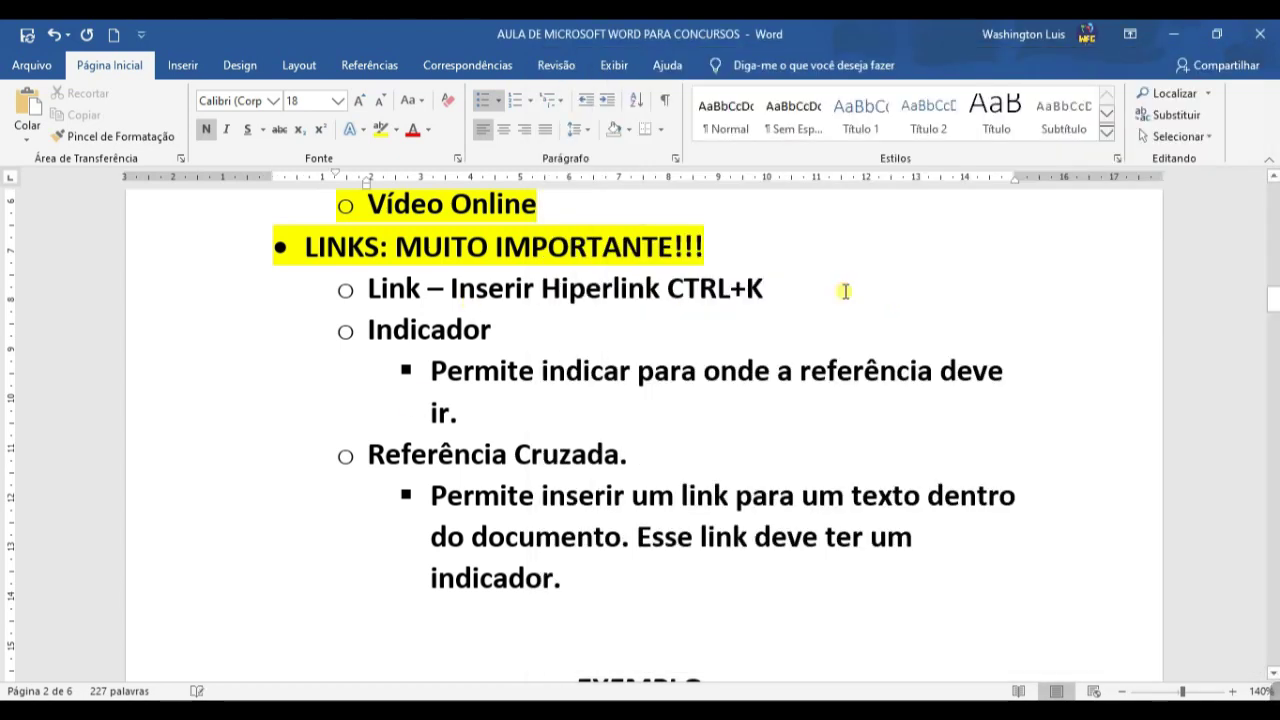
key("Return")
type("Perm")
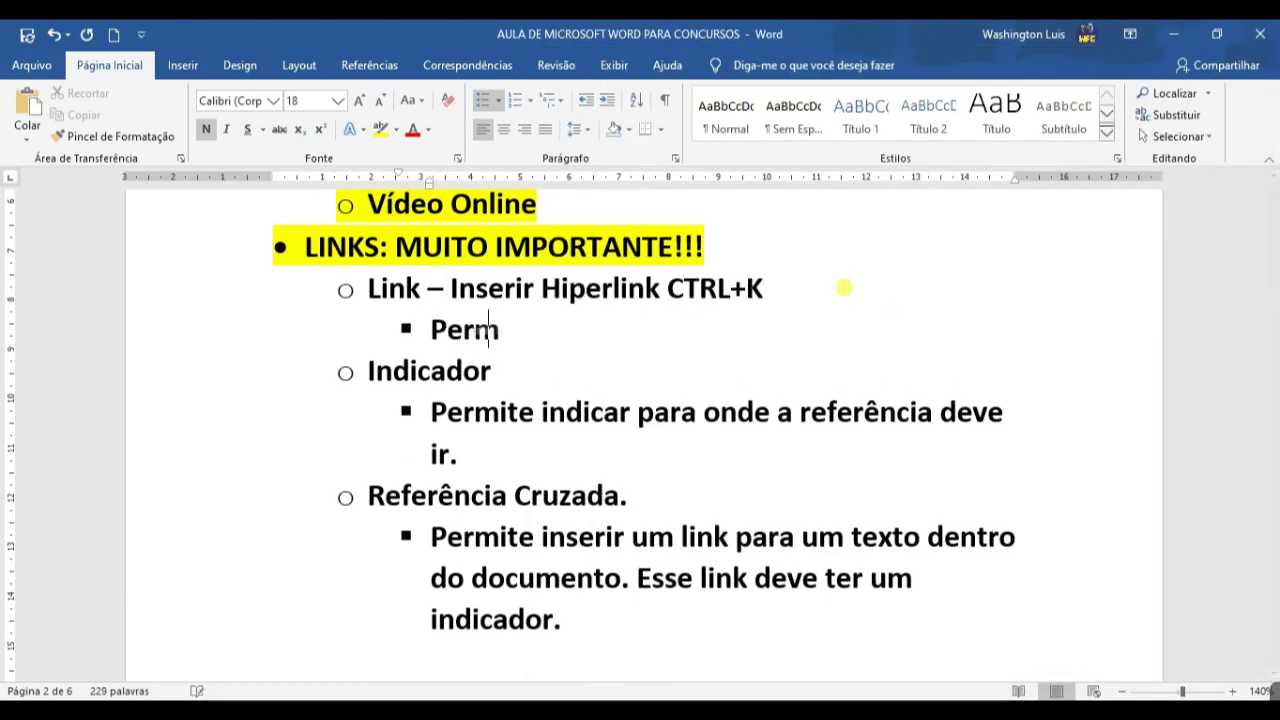
type("inserir link ")
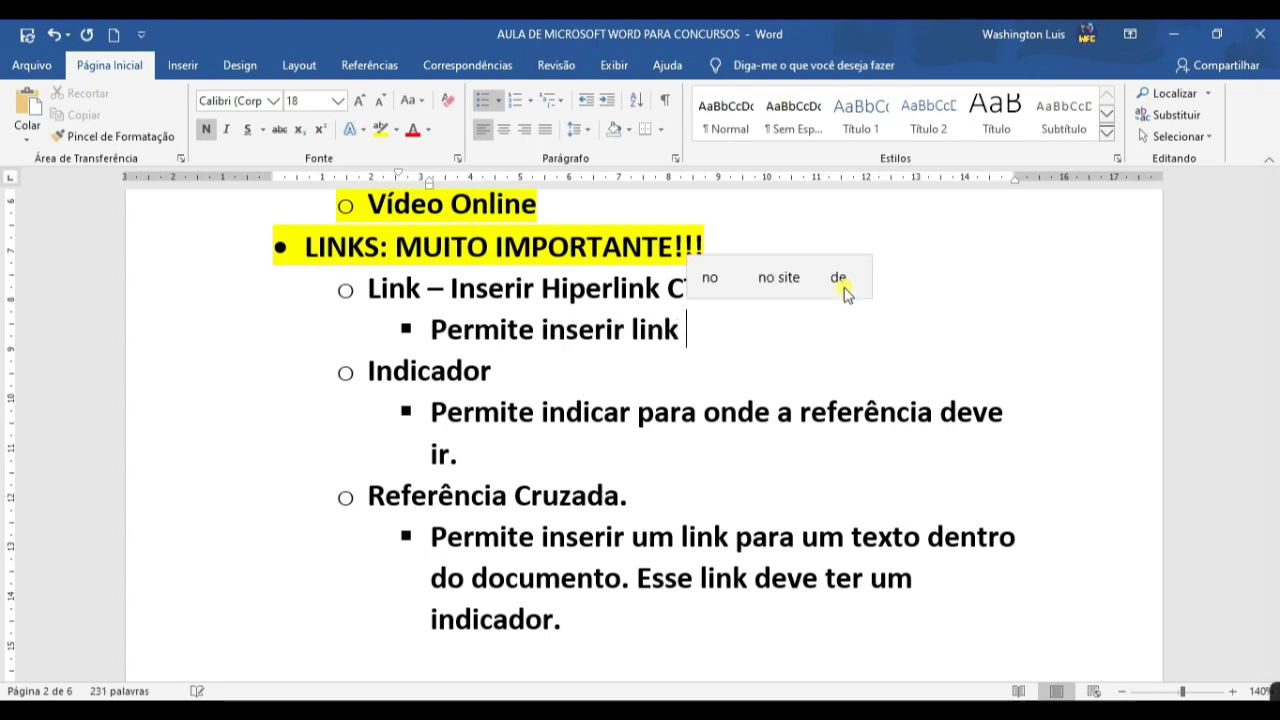
type("terno ao docum")
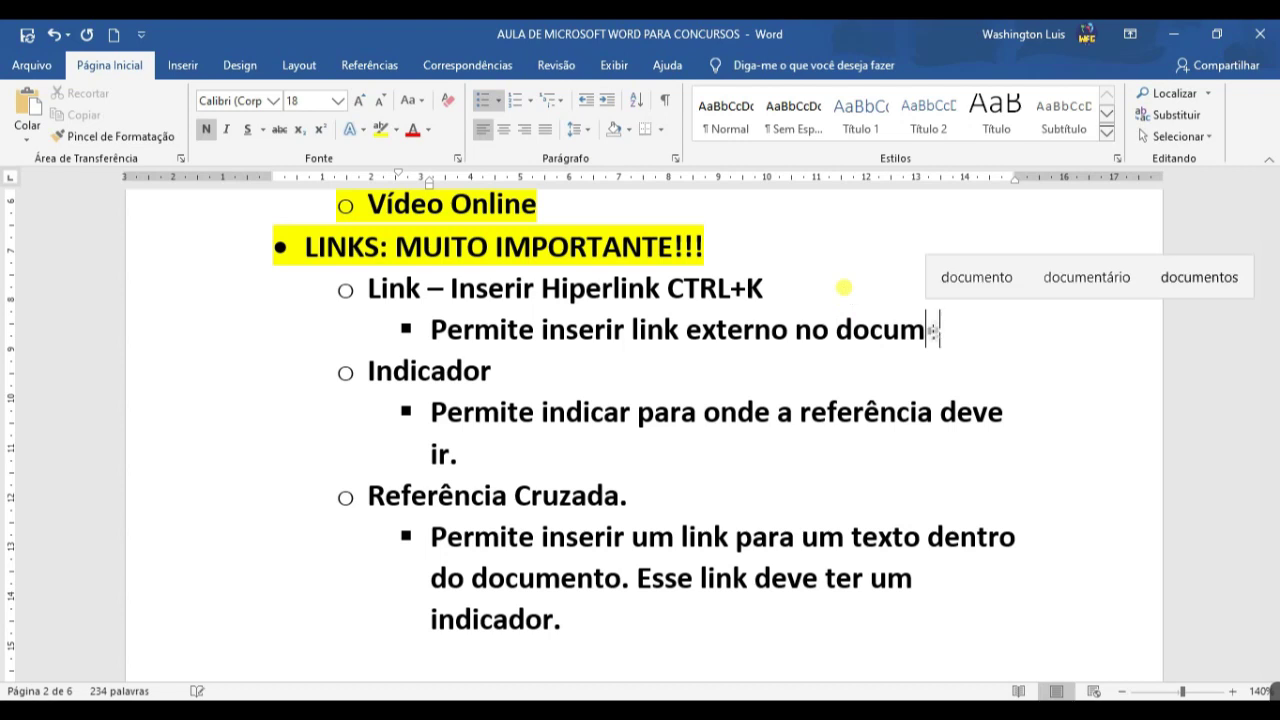
type("ento ( Sites, arquivos, email")
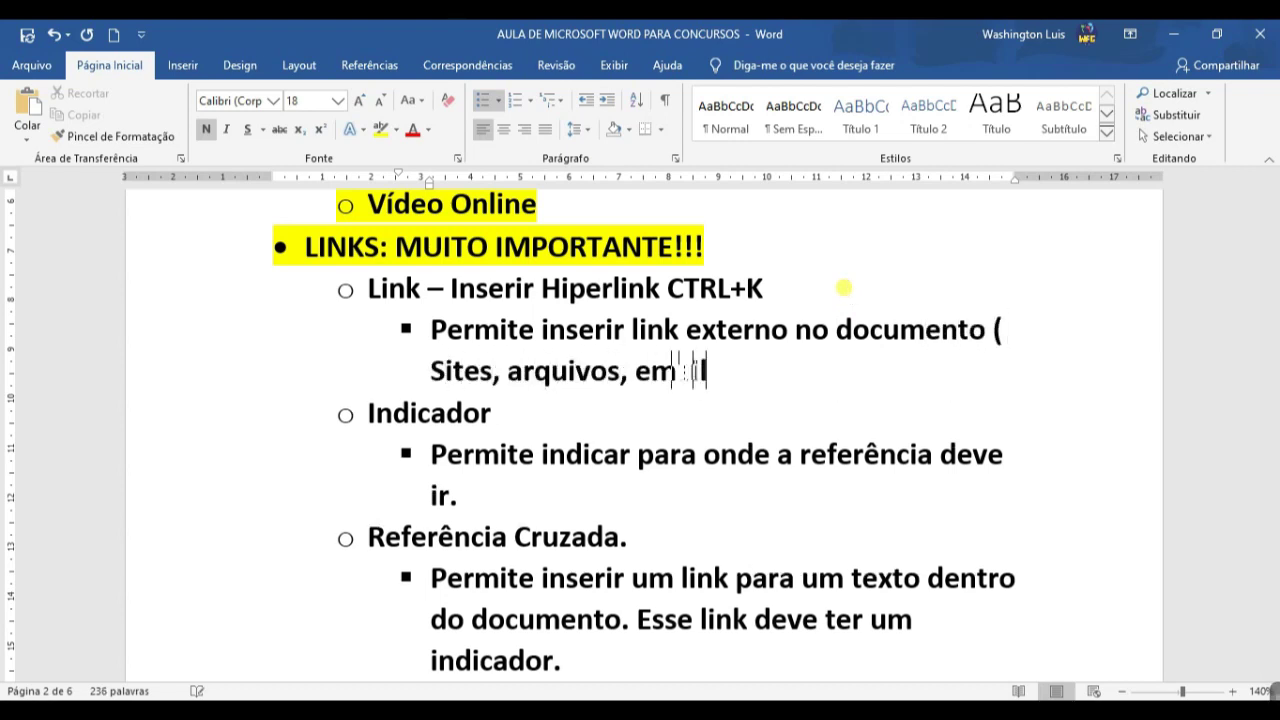
type(" e documentos em geral URLs")
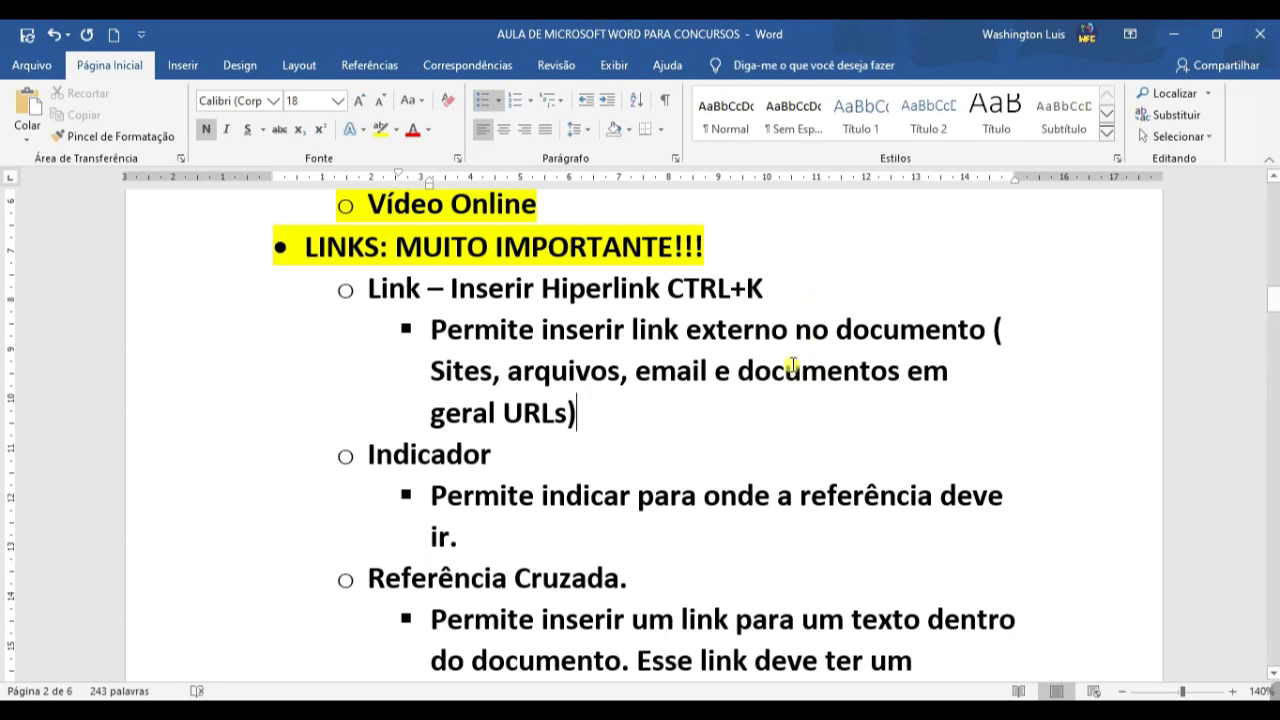
- Correct the sub-bullet ending to 'e documentos em geral URLs)' with the closing parenthesis
left_click_drag(450, 288, 764, 288)
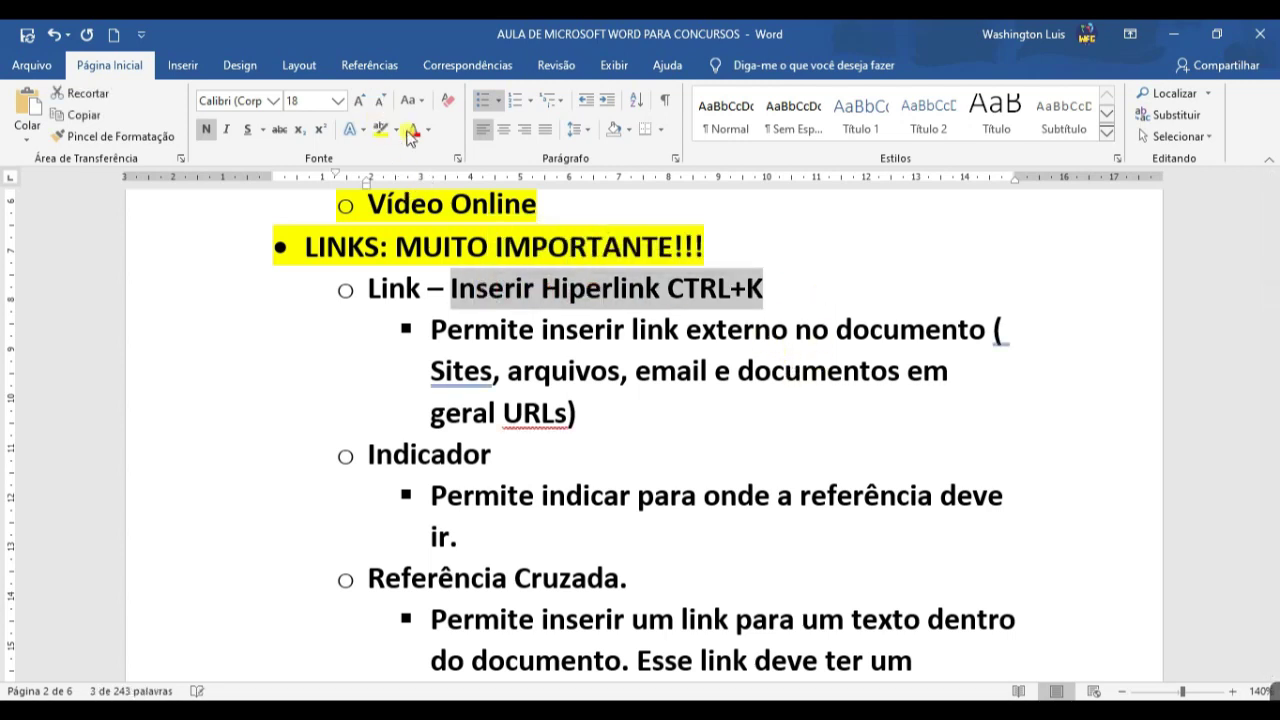
left_click(684, 406)
key("ctrl+z")
key("ctrl+z")
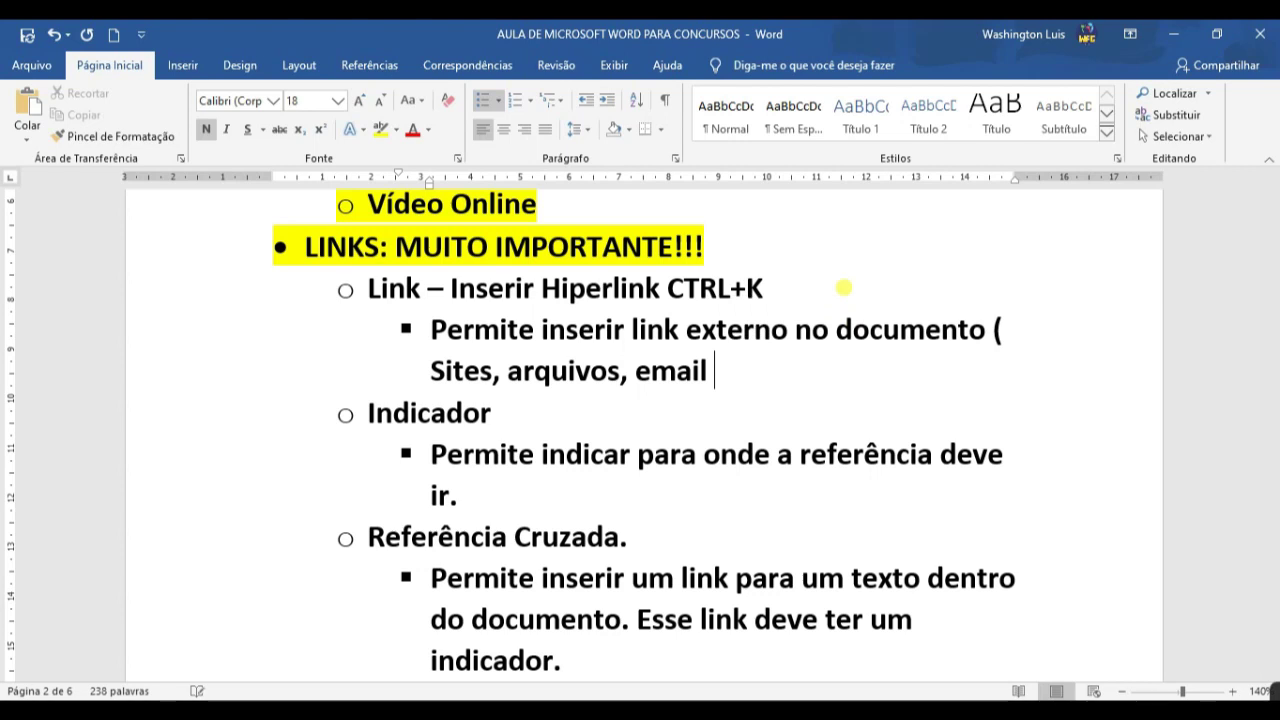
type("e documentos em")
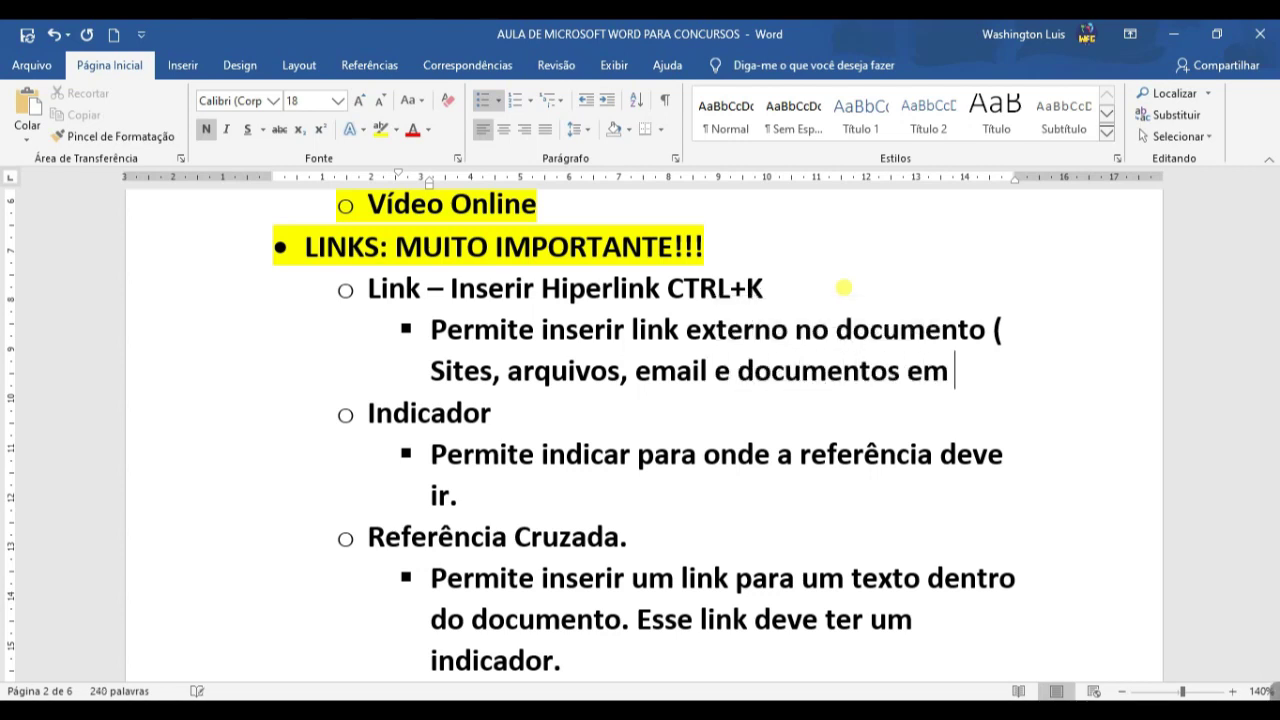
type("geral URLs´s")
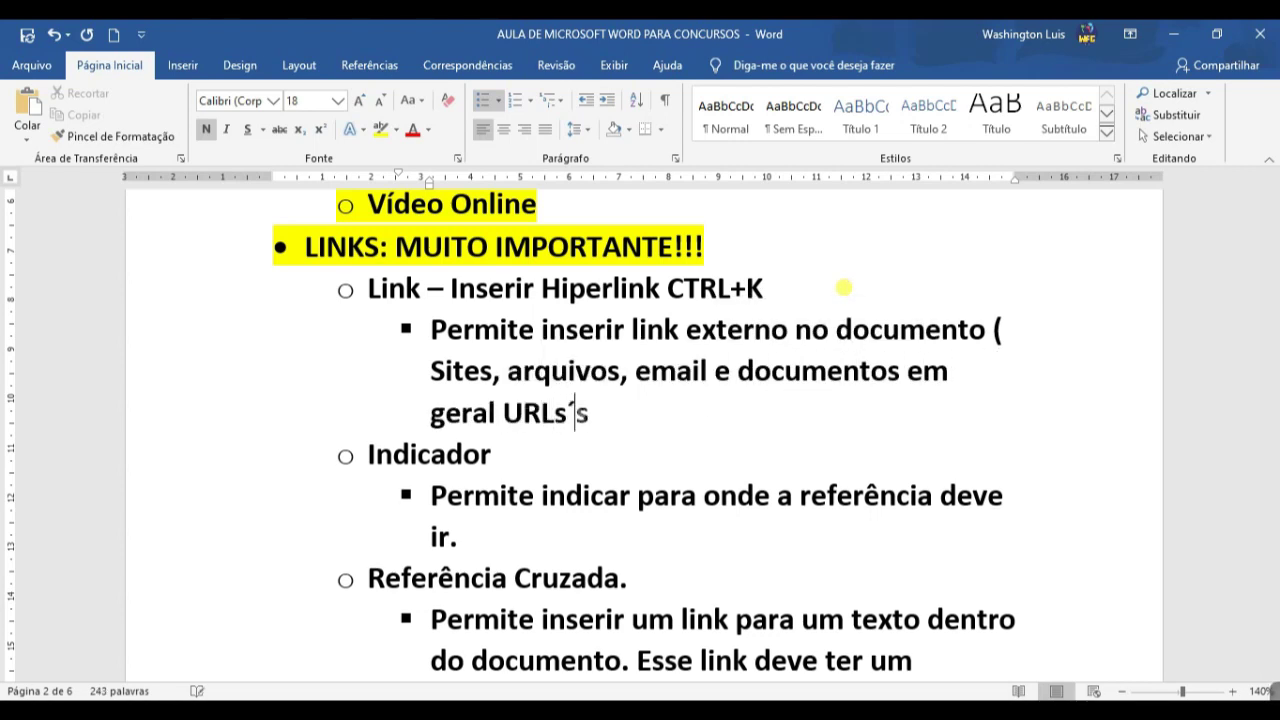
type(")")
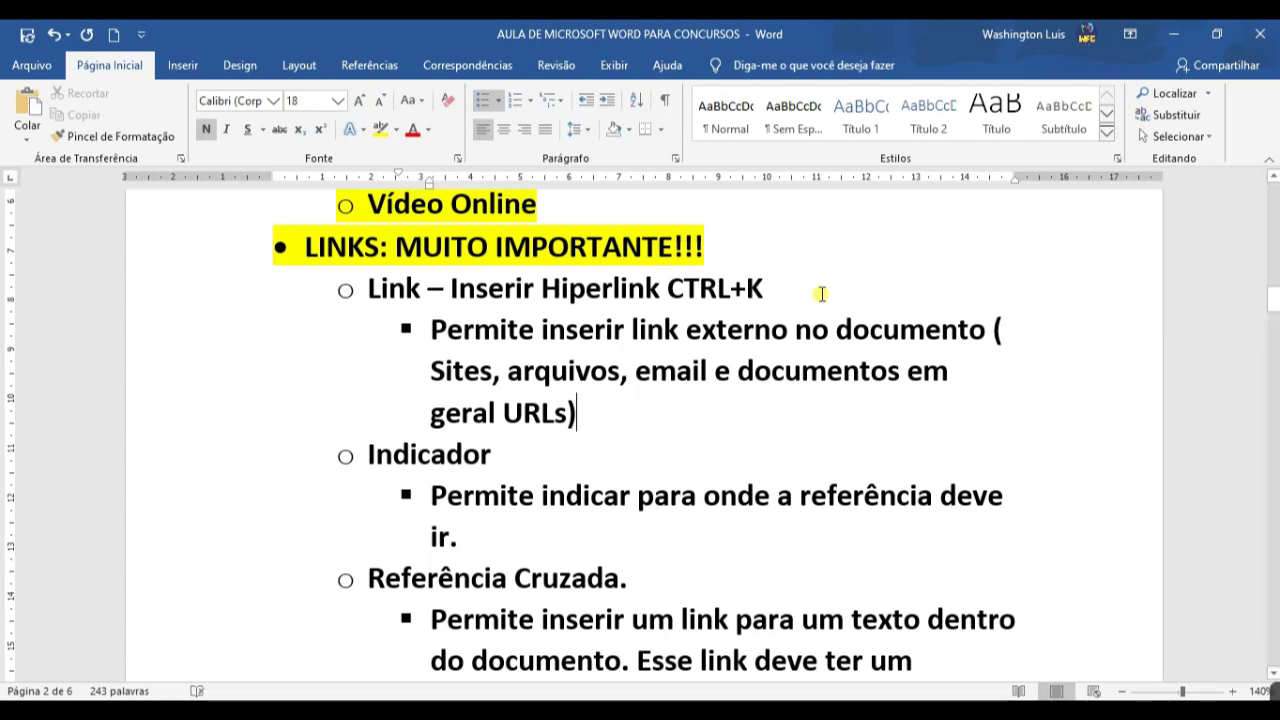
- Select 'Inserir Hiperlink CTRL+K' and colour it red
left_click_drag(450, 288, 764, 288)
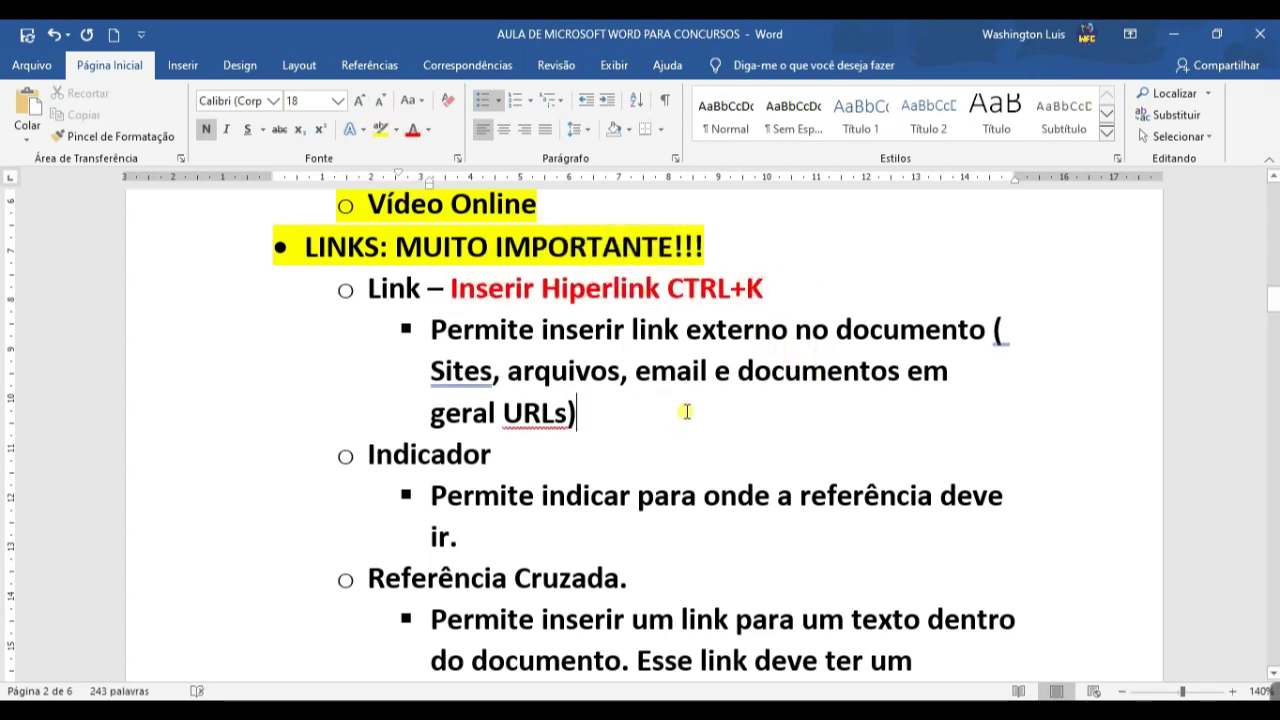
scroll(686, 411, "up", 1)
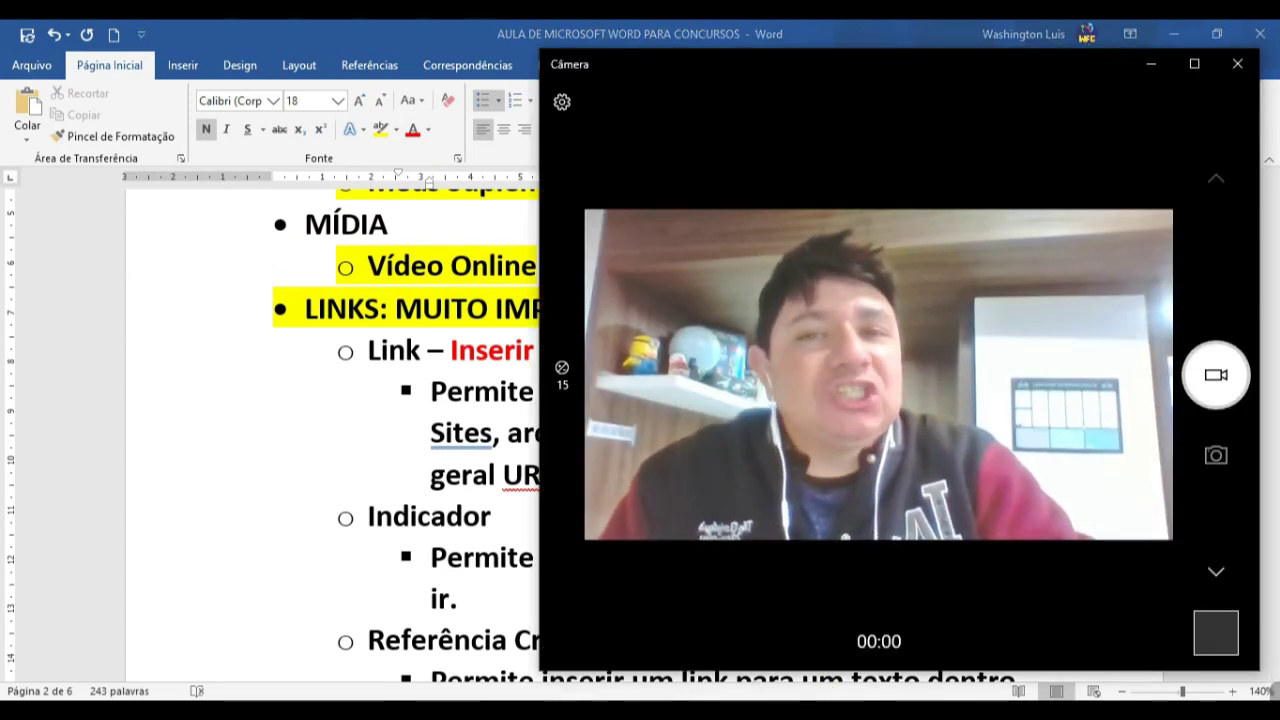
left_click(521, 458)
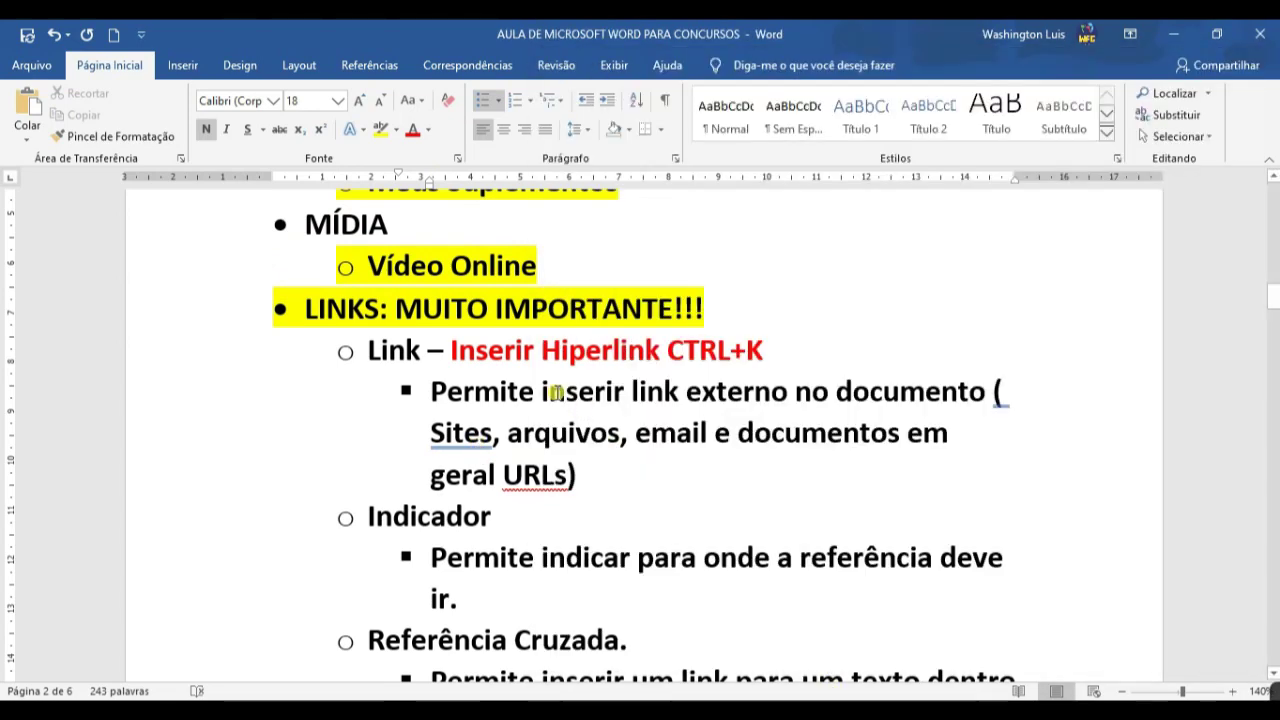
- Select 'Permite' and try a placeholder hyperlink address, then cancel it
double_click(489, 393)
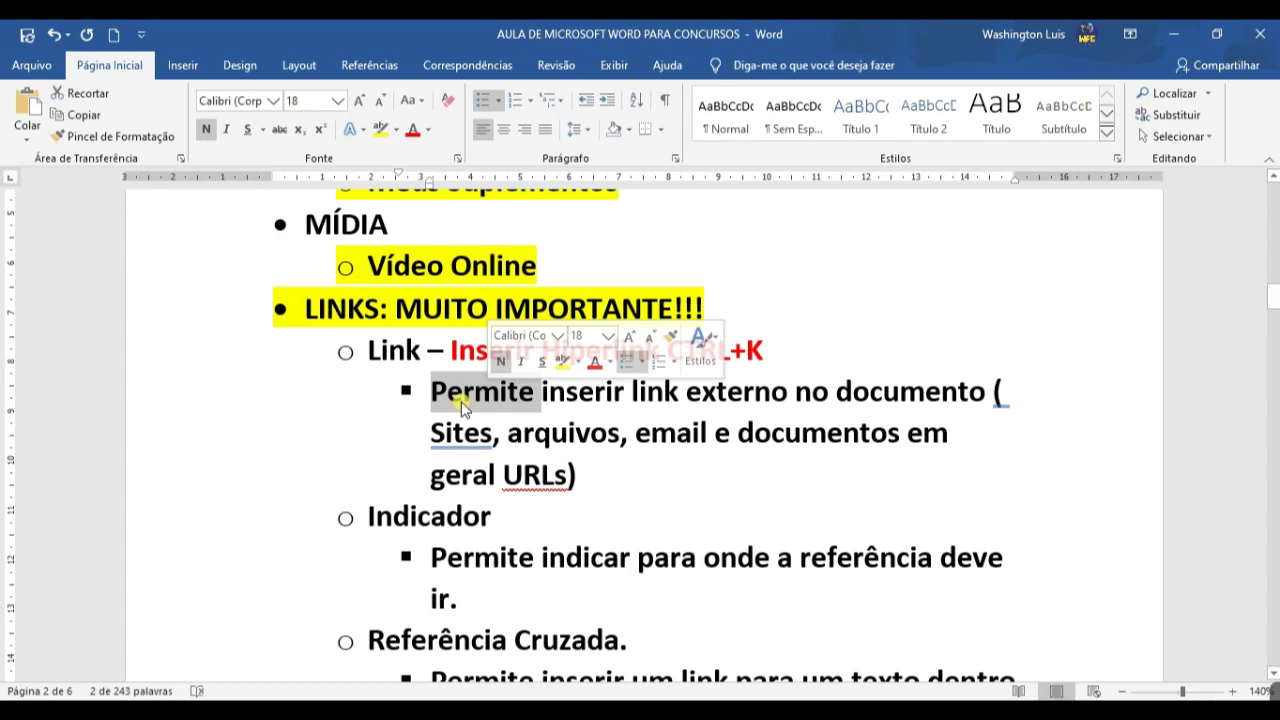
left_click(182, 65)
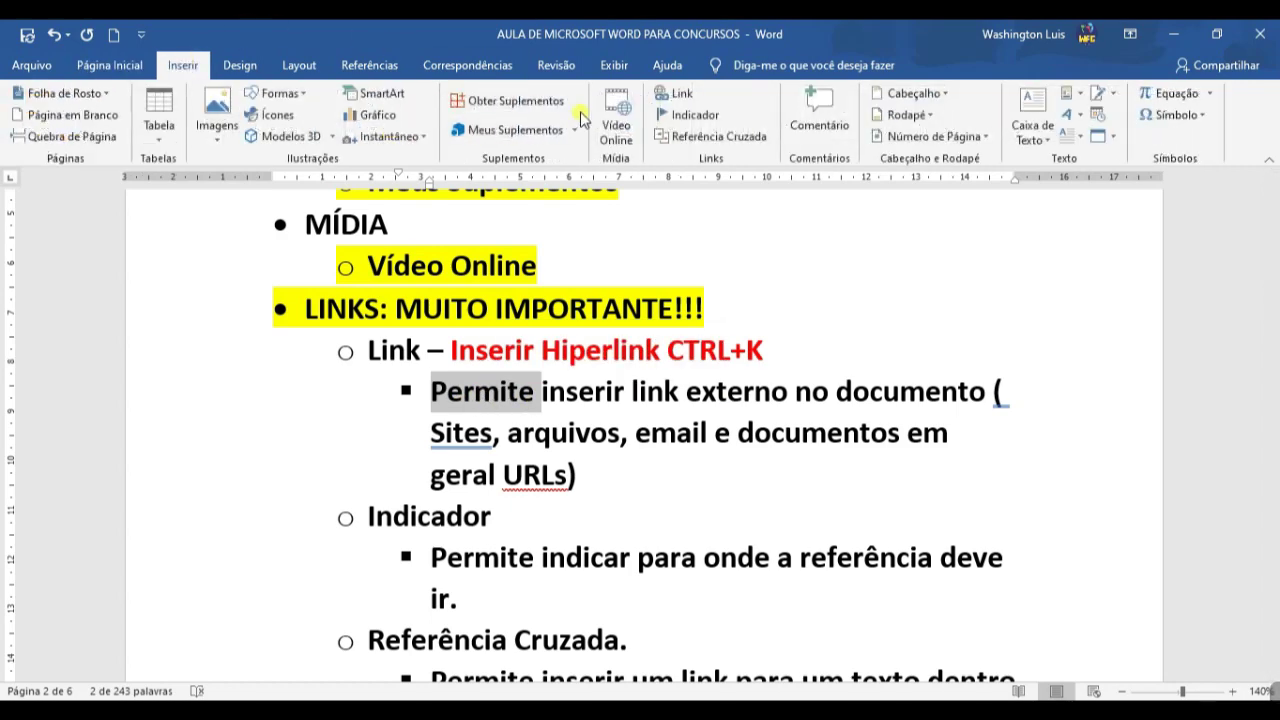
left_click(683, 95)
left_click_drag(557, 196, 585, 175)
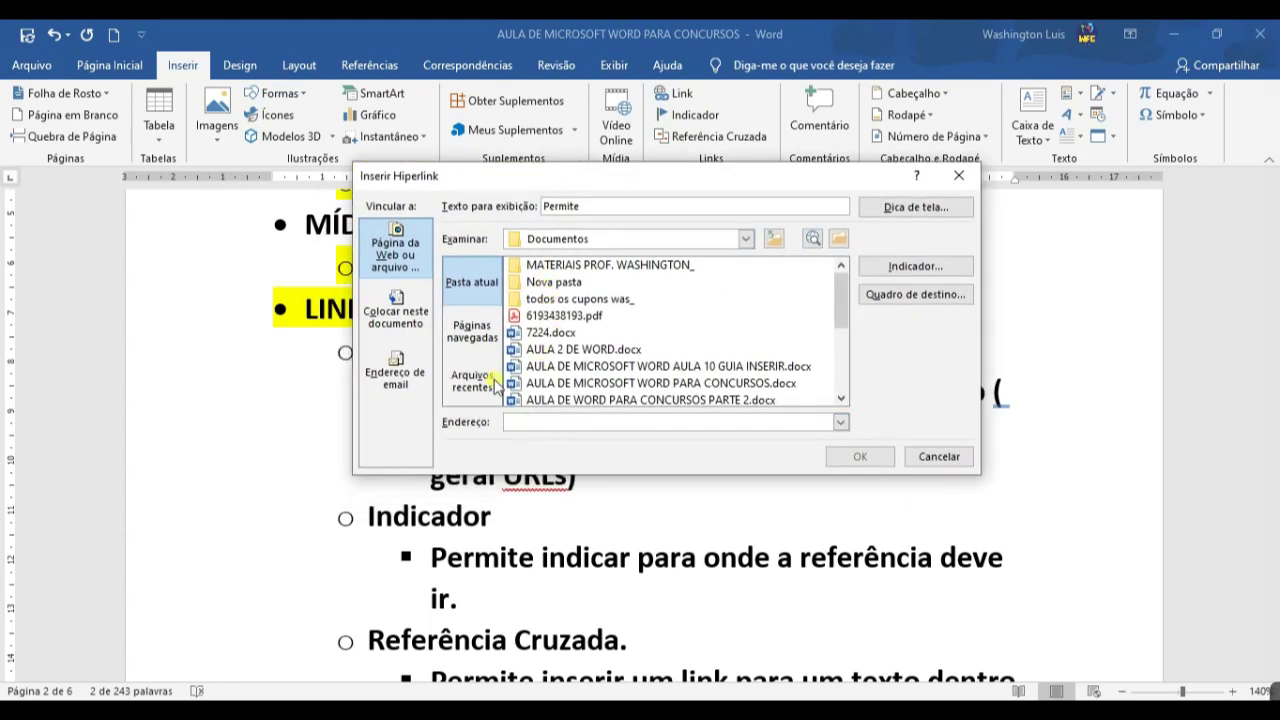
type("www.bla bla bla bla")
right_click(530, 422)
key("Escape")
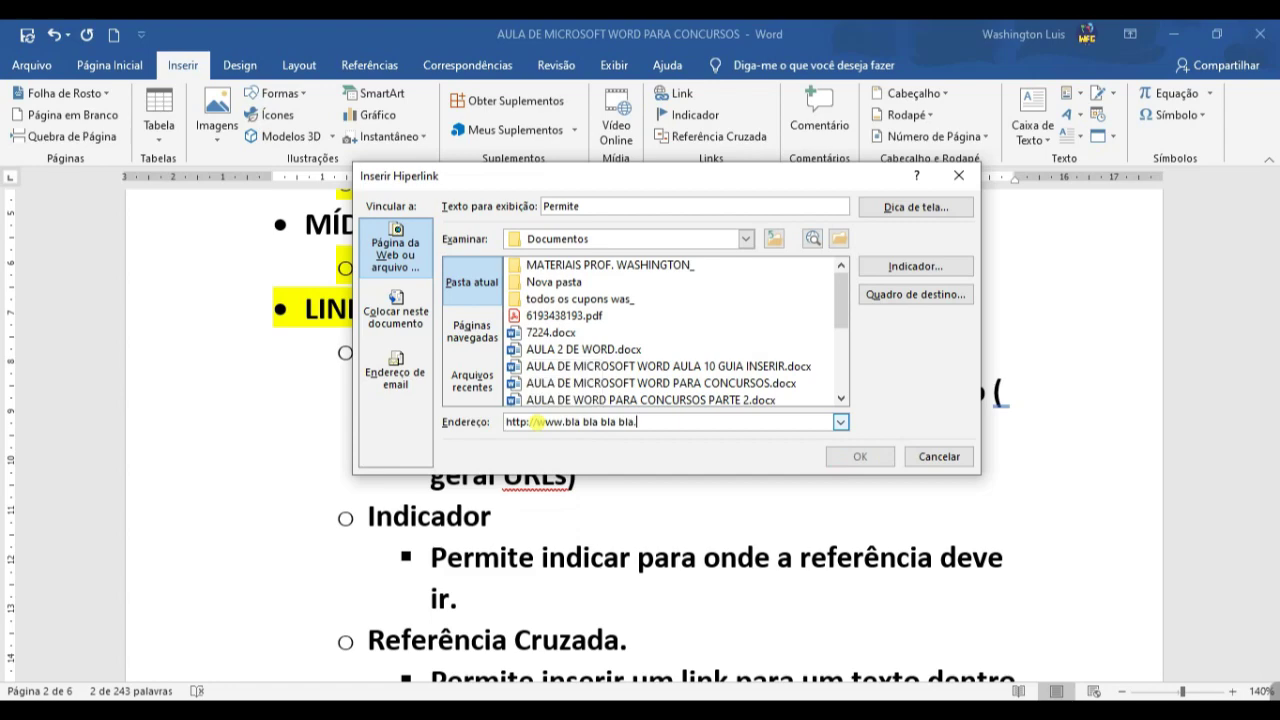
key("Escape")
left_click(684, 95)
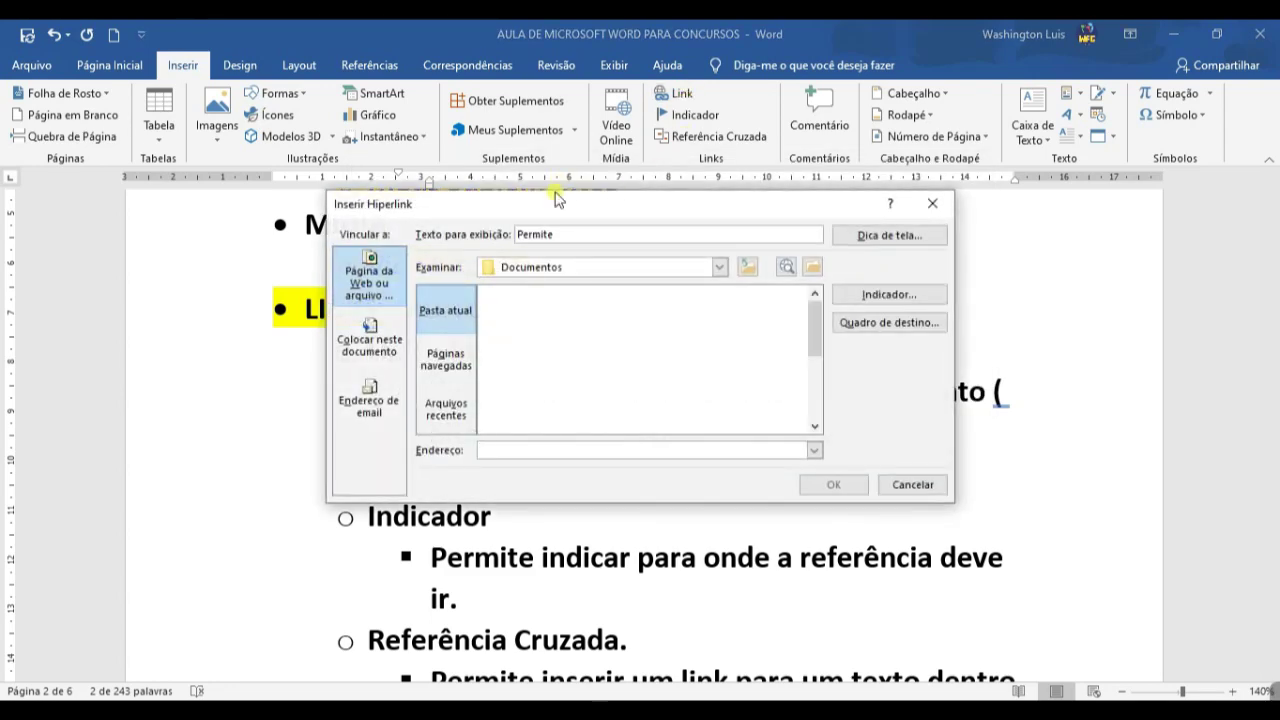
left_click_drag(550, 201, 577, 187)
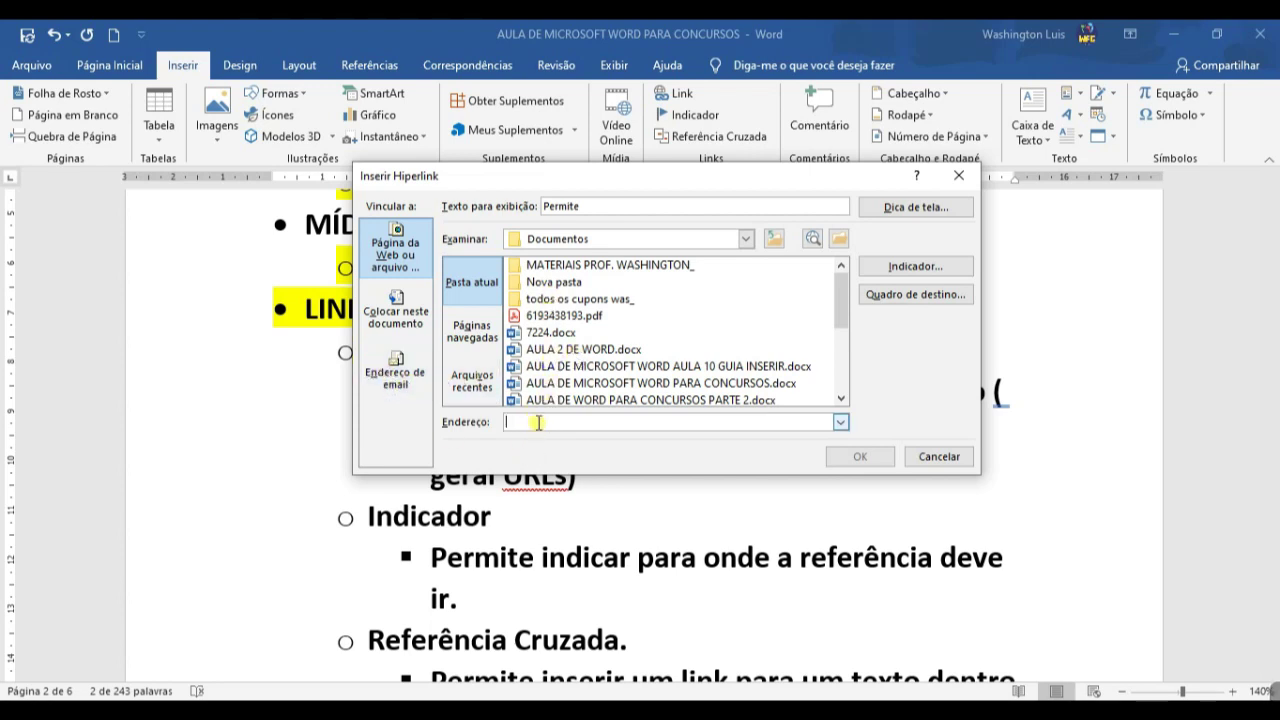
type("www.")
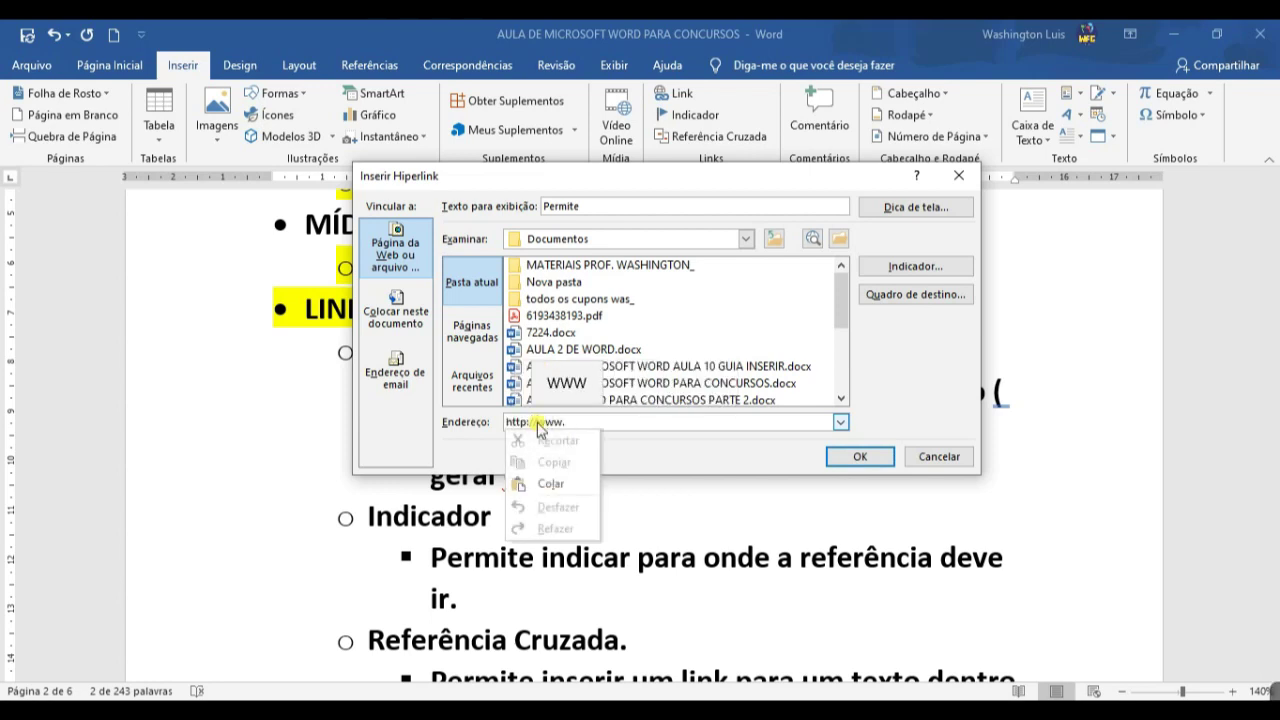
type("bla bla bla bla.")
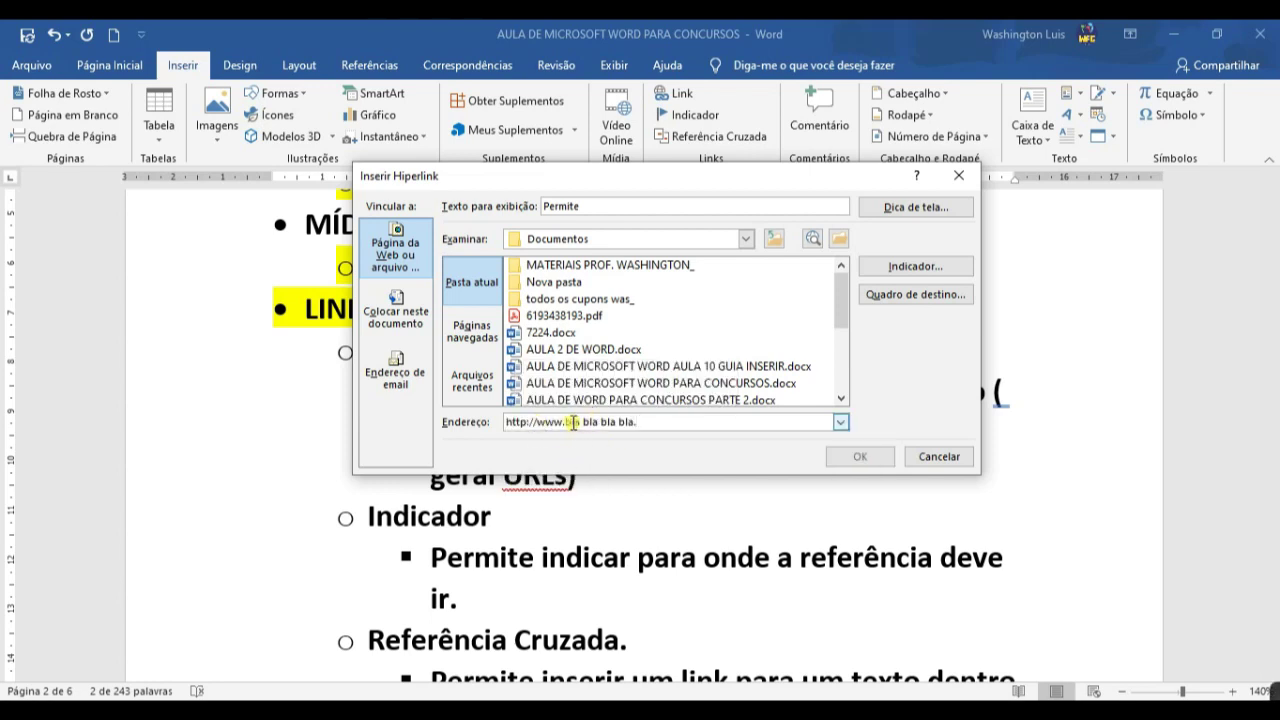
type("uol.com.br")
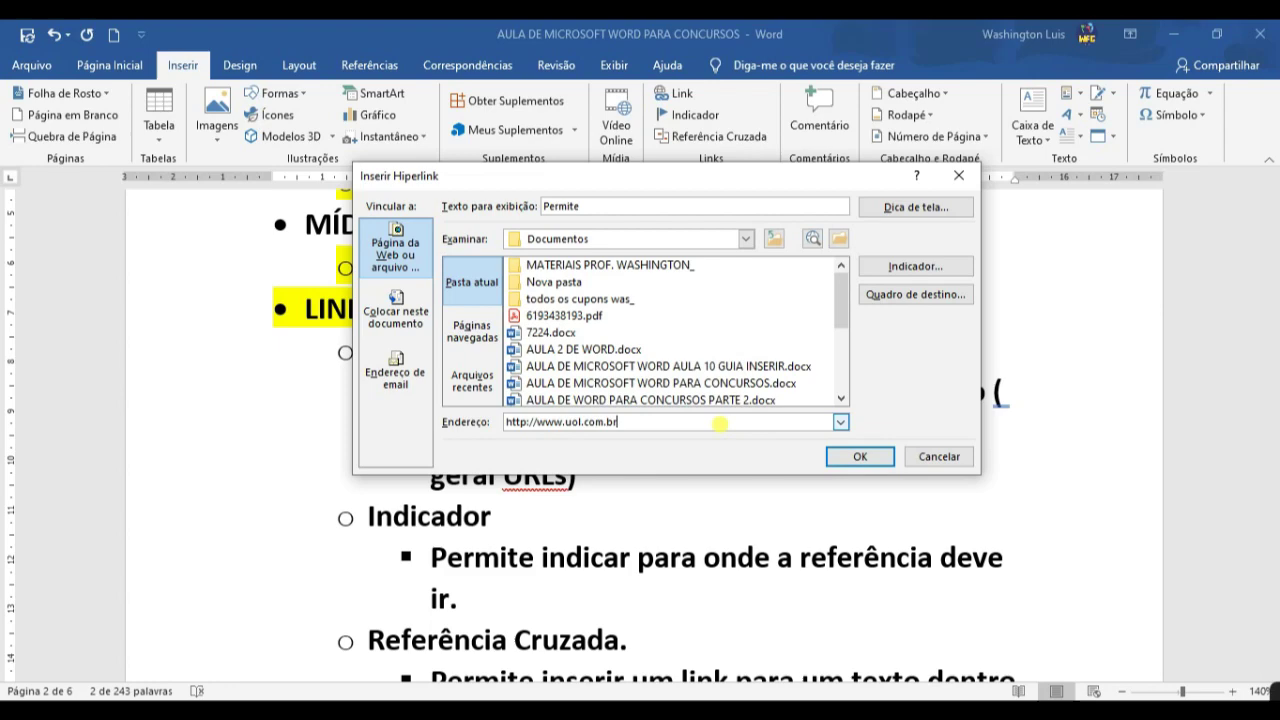
left_click(860, 456)
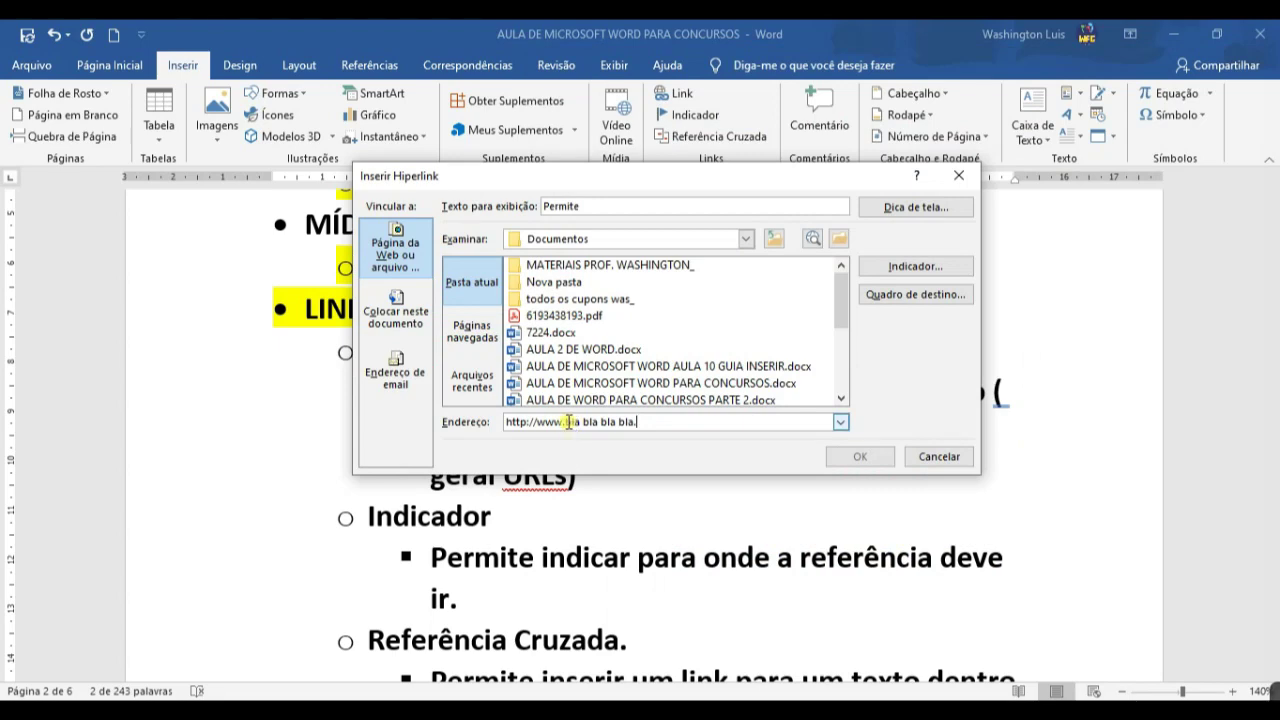
type("ol.com.br")
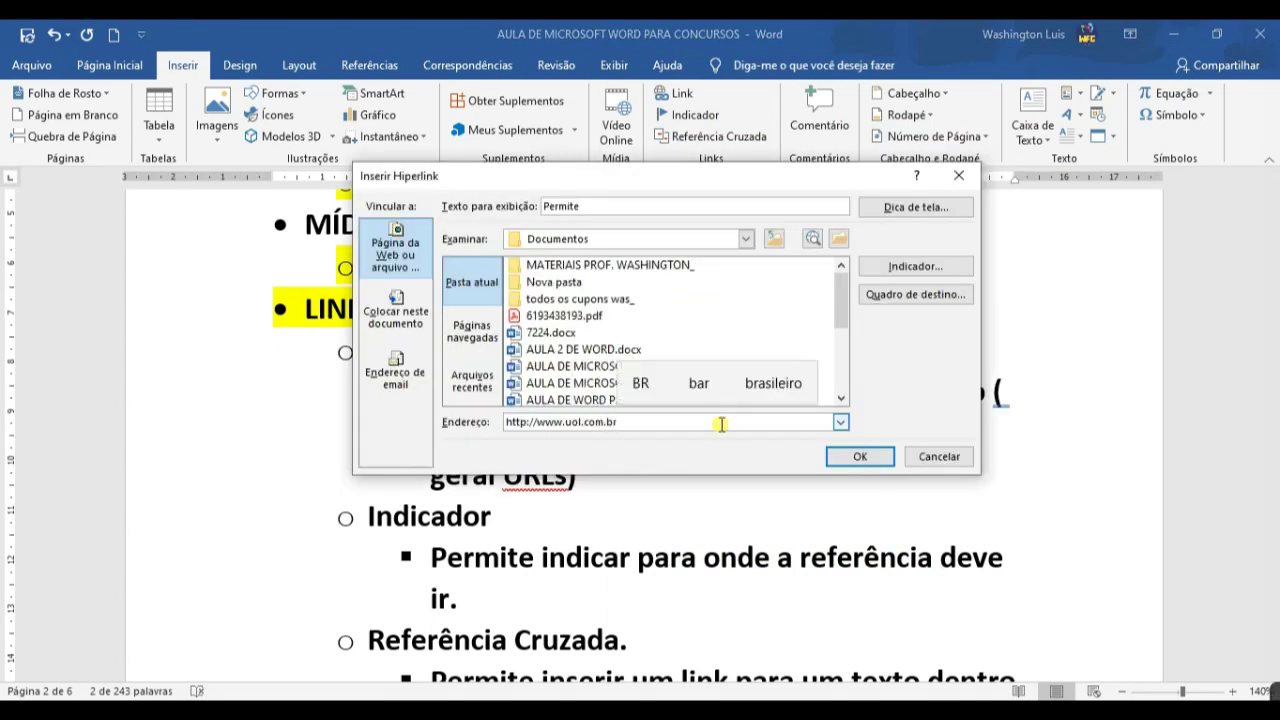
left_click(862, 456)
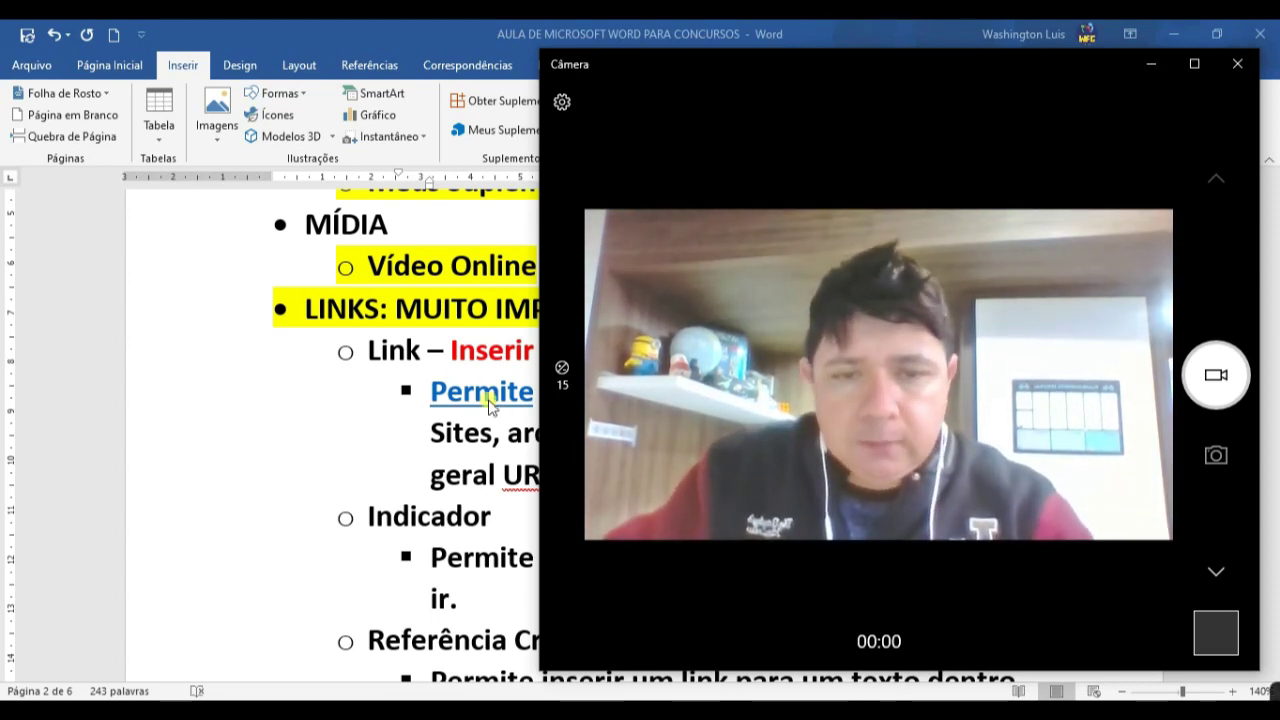
- Type 'Para Visitar o Link CTRL +CLIQUE' after 'geral URLs)', fixing typos along the way
key("alt+Tab")
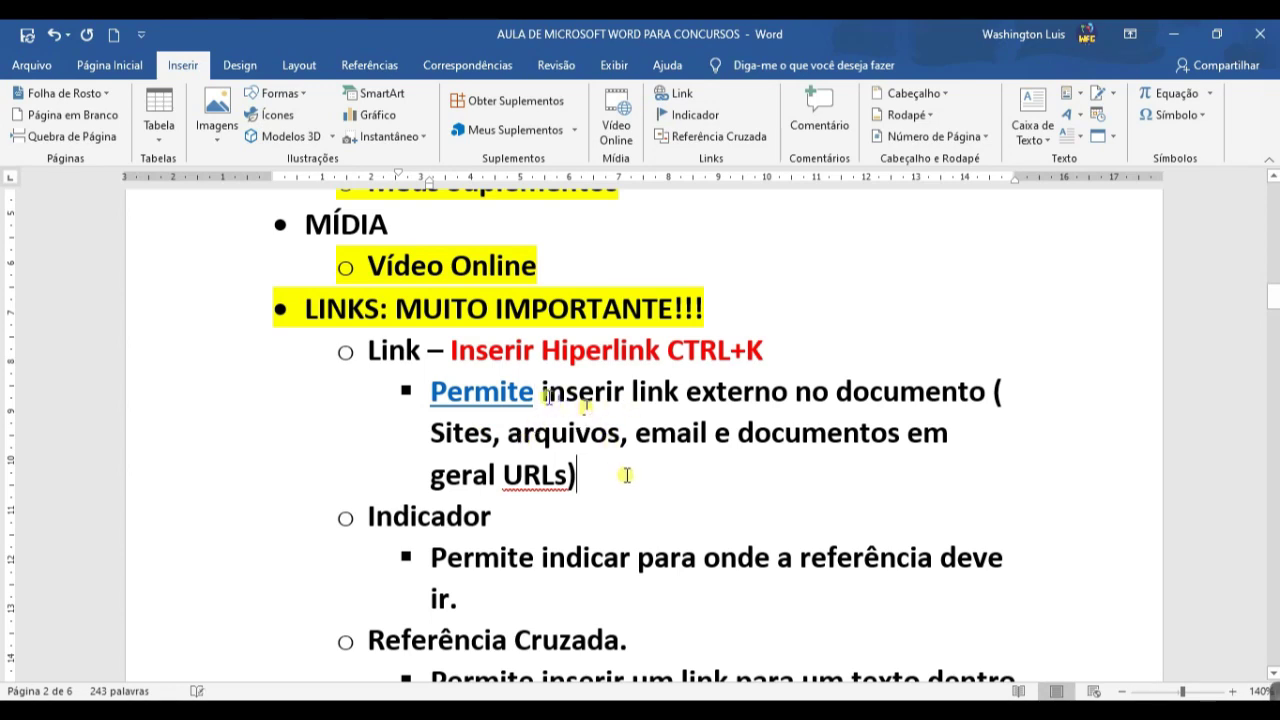
type(" Para V")
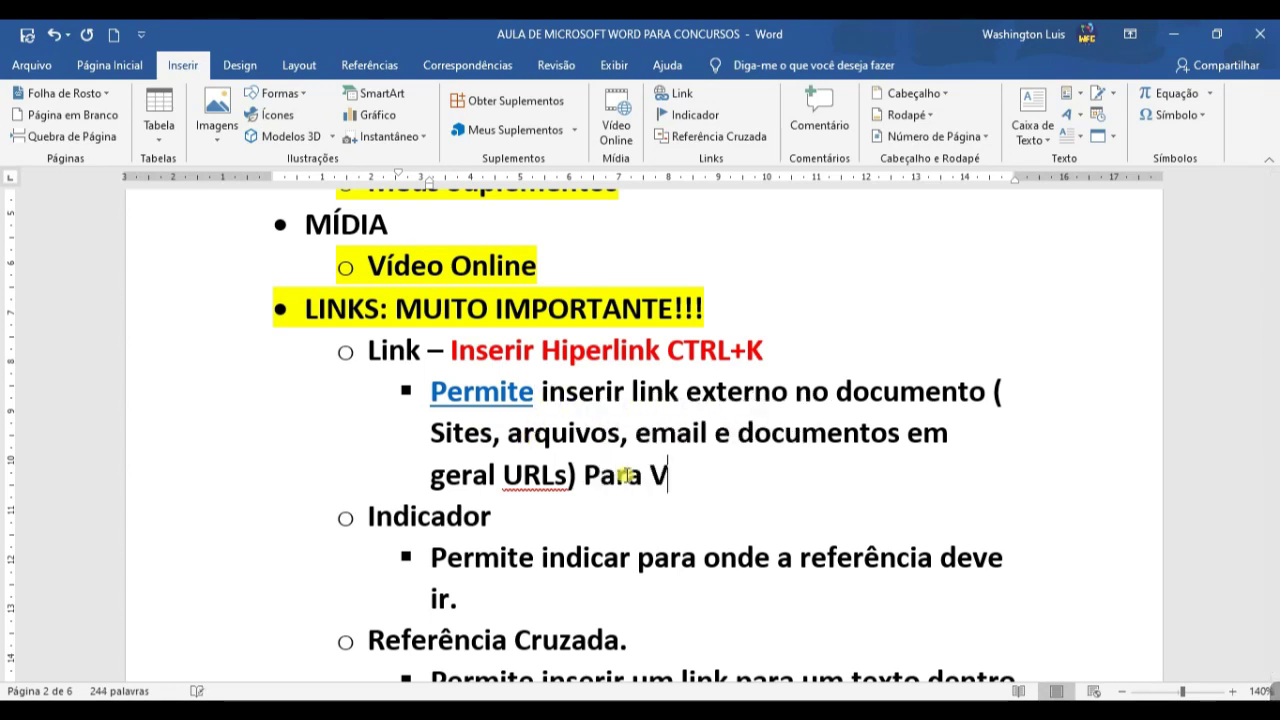
type("isitar o Link CTRL + K")
key("BackSpace")
key("BackSpace")
key("BackSpace")
type("+")
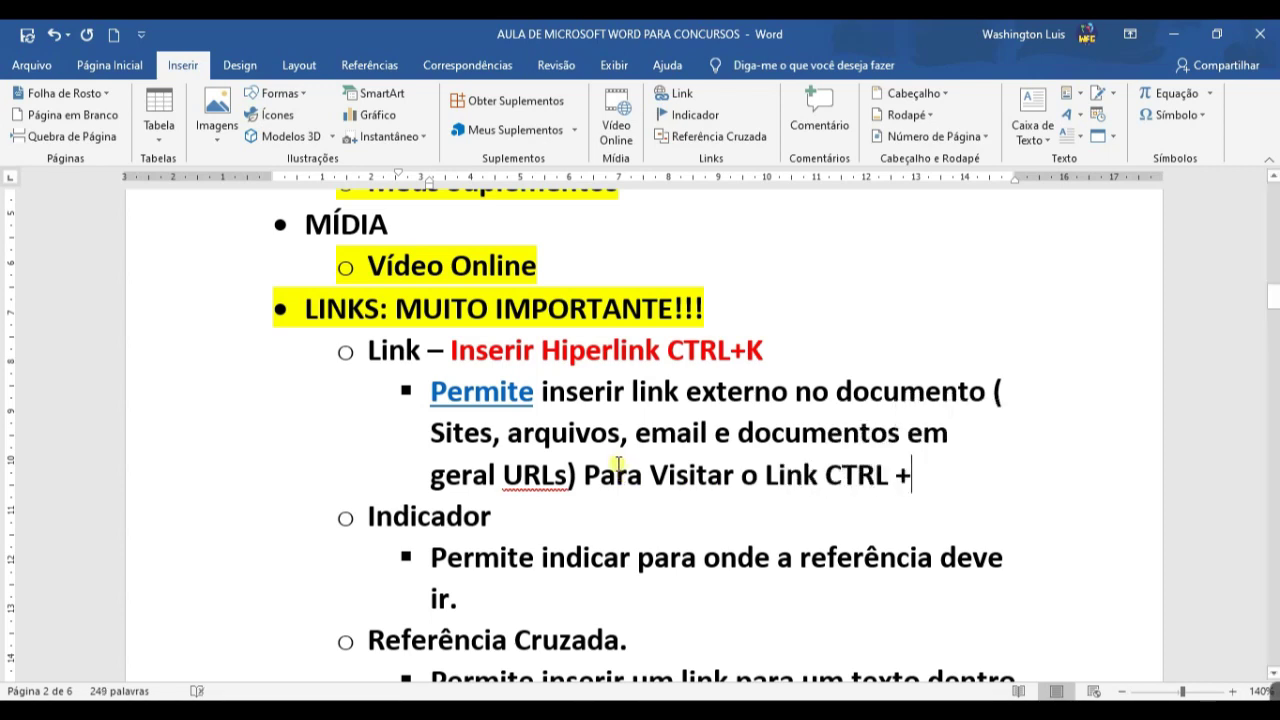
key("BackSpace")
type("QUE")
key("ctrl+BackSpace")
key("ctrl+BackSpace")
key("ctrl+BackSpace")
type("Visita")
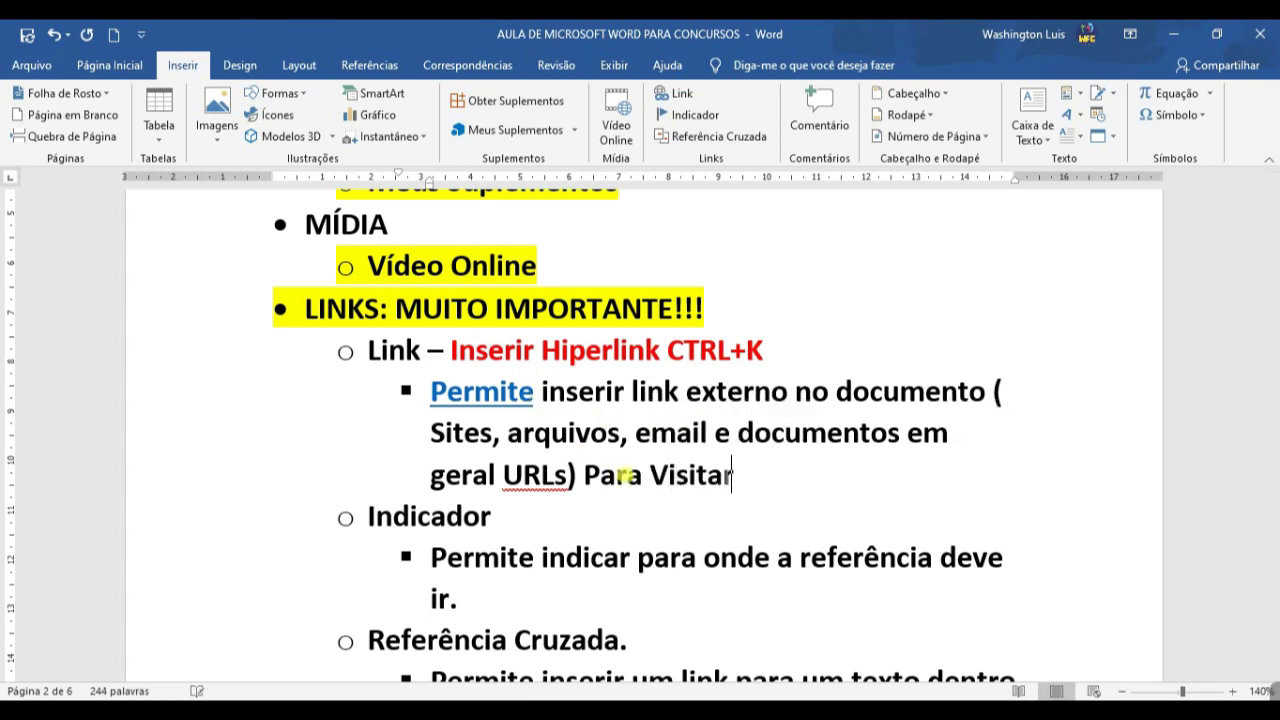
type("nk CTRL + K")
key("BackSpace")
key("BackSpace")
key("BackSpace")
key("BackSpace")
type("+")
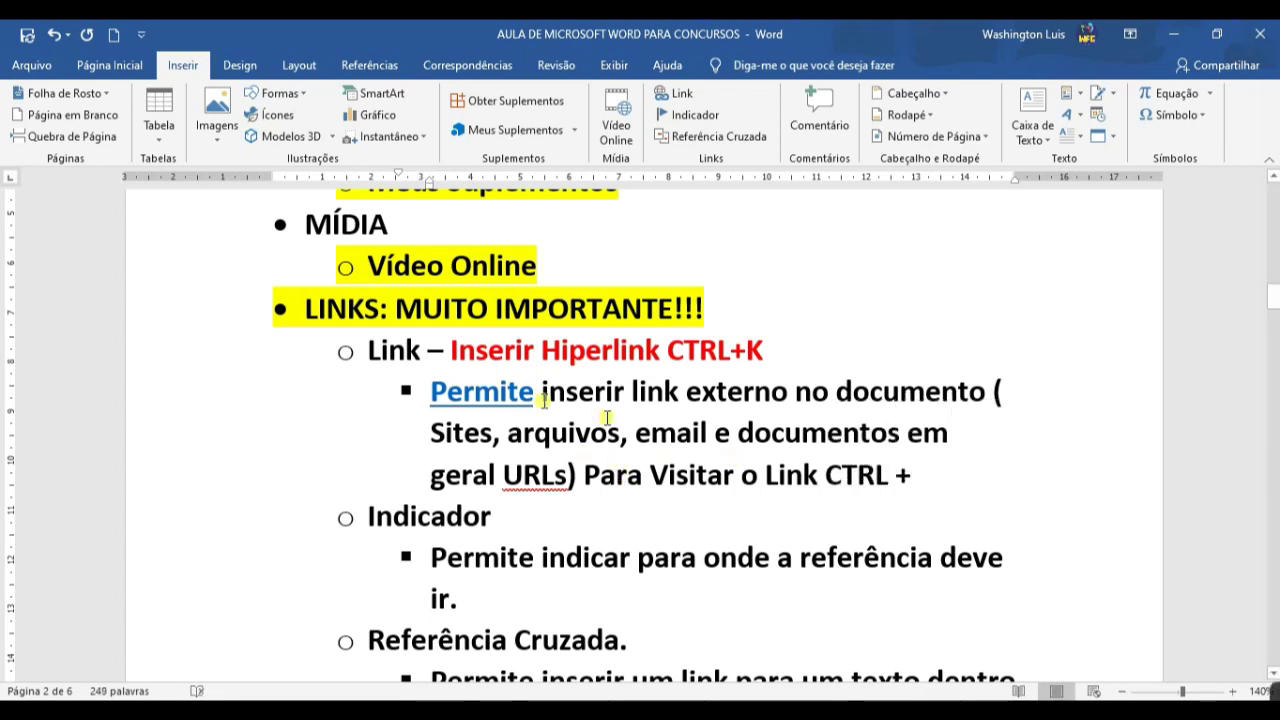
type("CLIQUE")
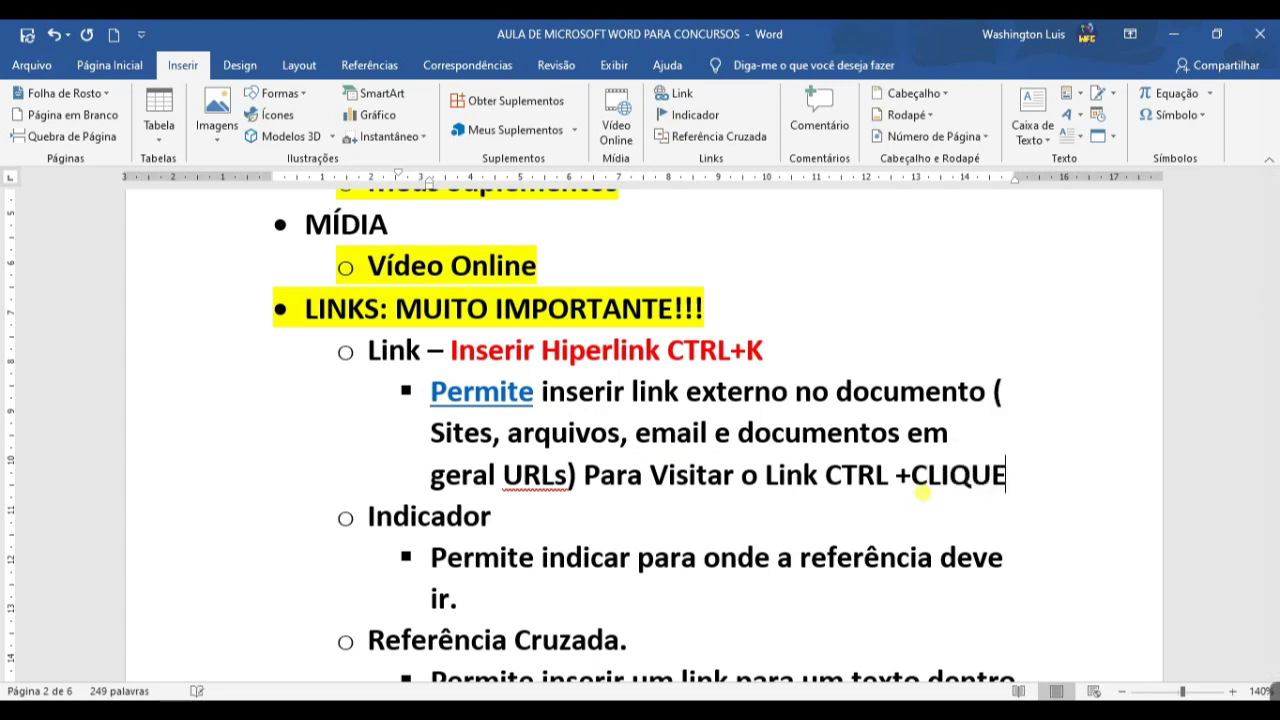
- Colour 'CTRL +CLIQUE' red using Font Color on Página Inicial
left_click_drag(957, 476, 826, 476)
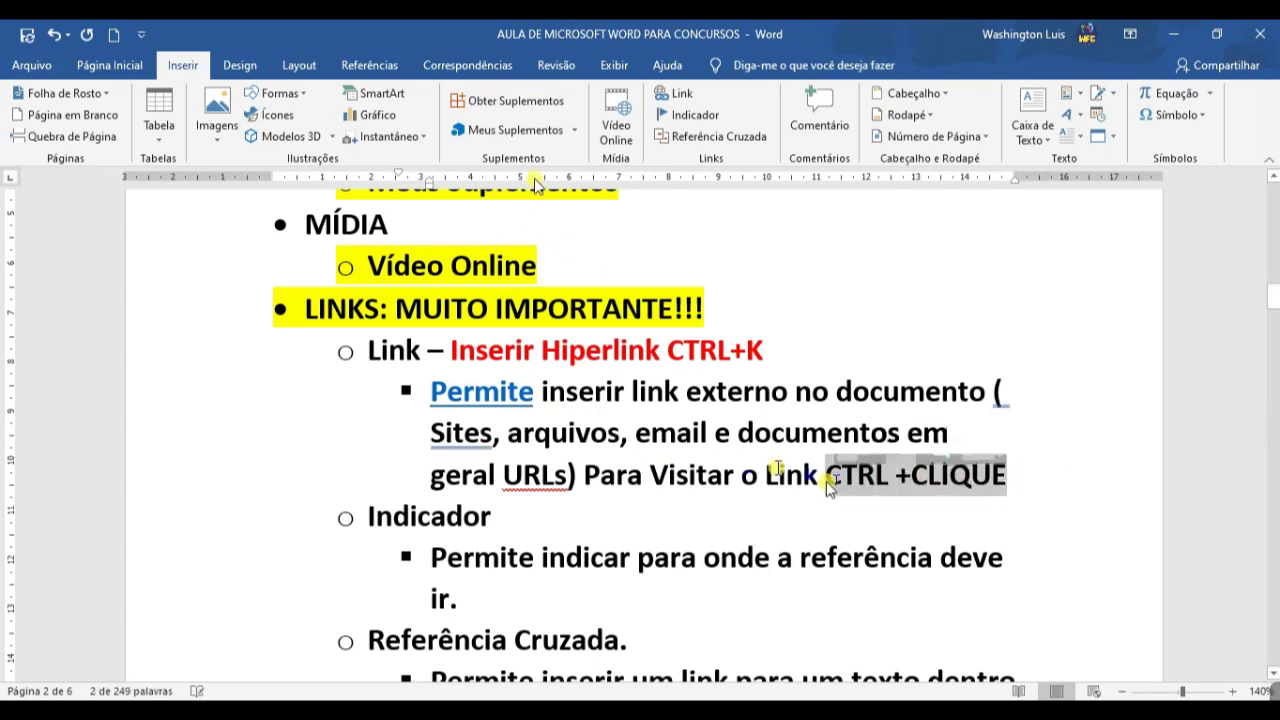
left_click(85, 66)
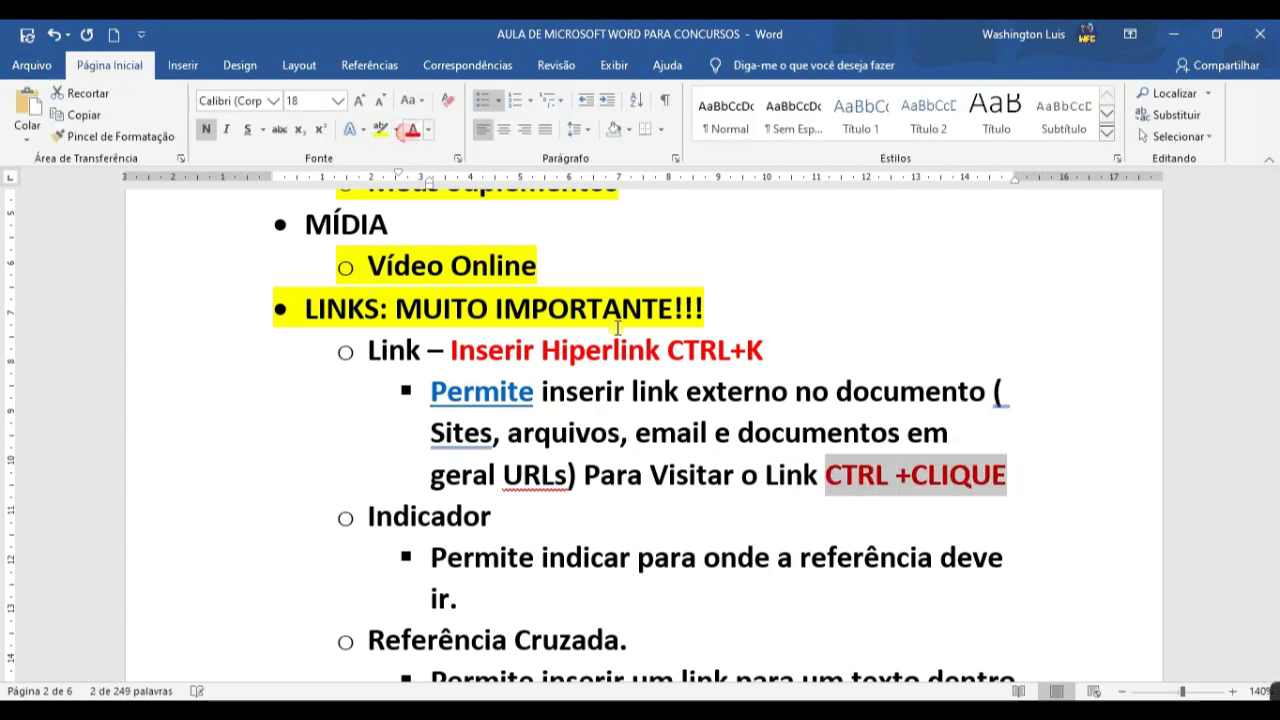
left_click(997, 483)
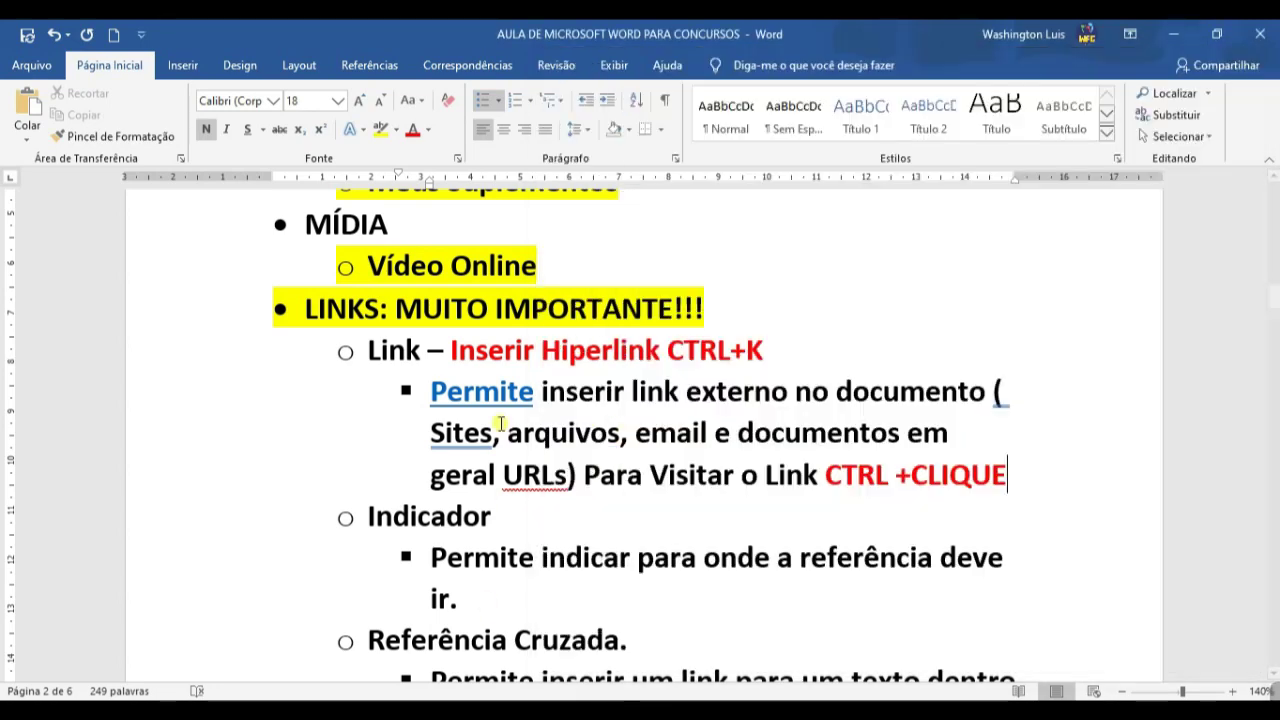
- Ctrl+click the 'Permite' hyperlink to open uol.com.br, then place the caret after Indicador
left_click(512, 480)
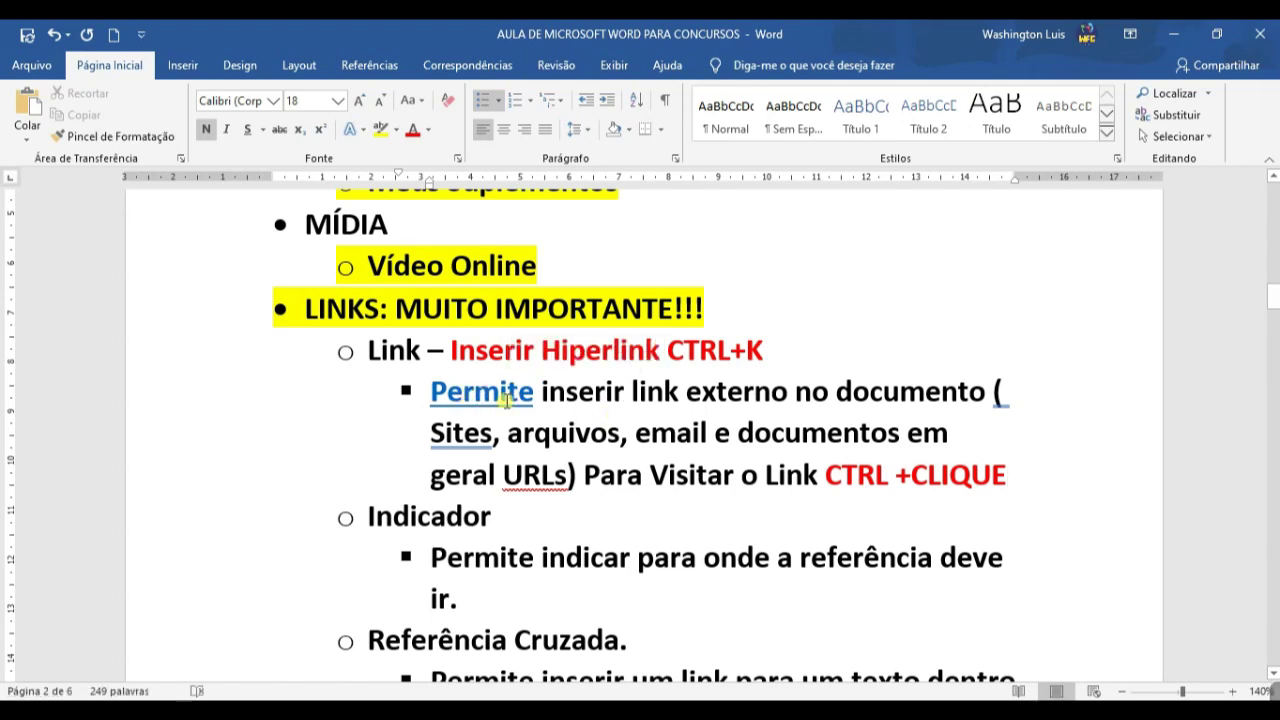
double_click(500, 392)
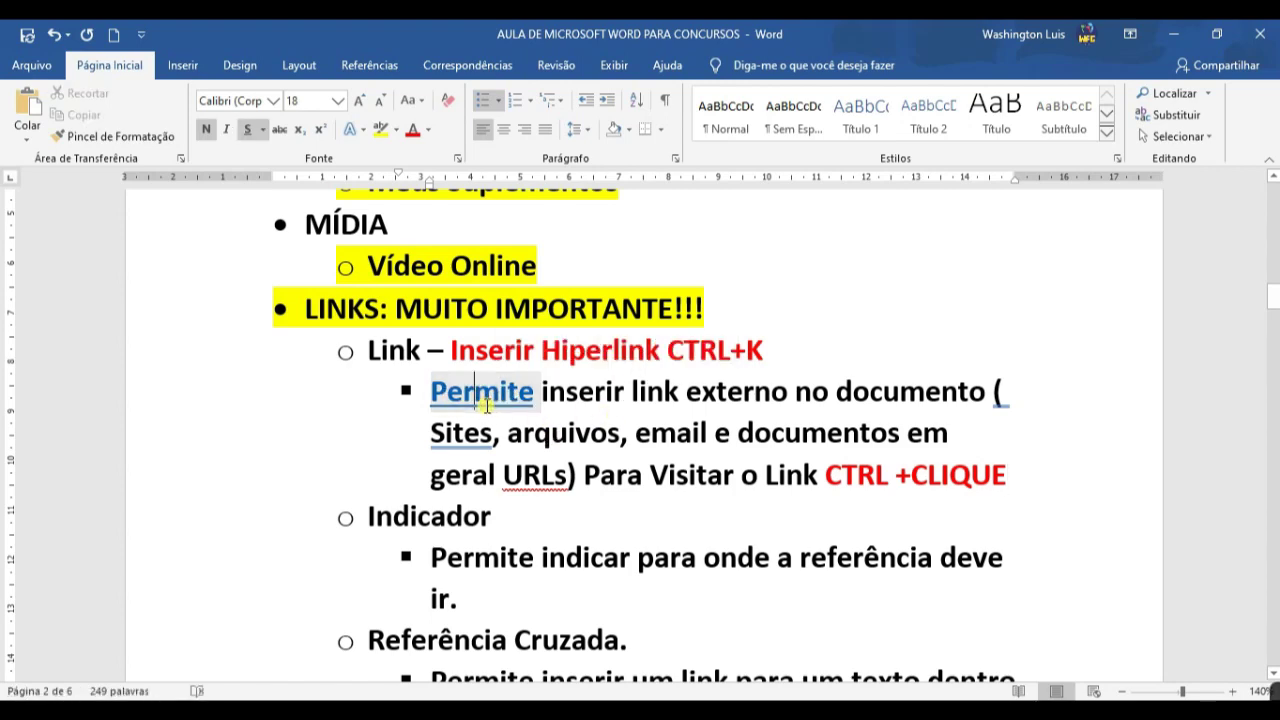
left_click(616, 420)
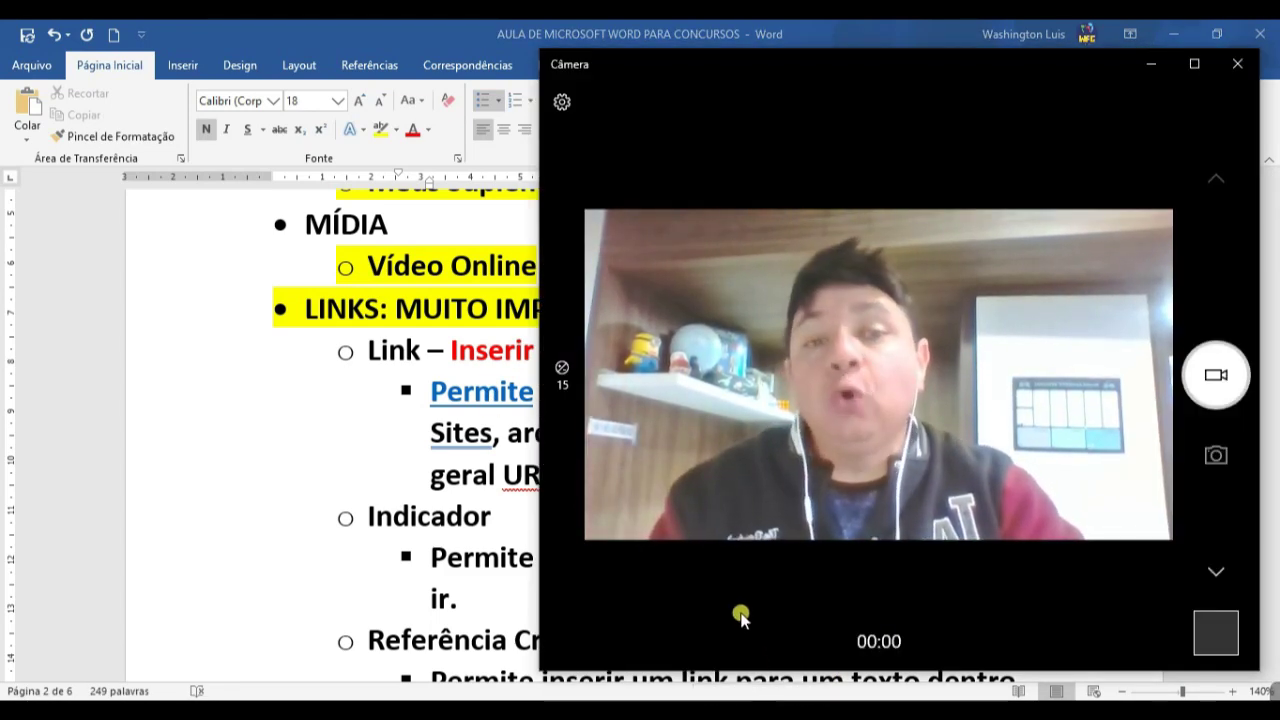
key("alt+Tab")
triple_click(481, 400)
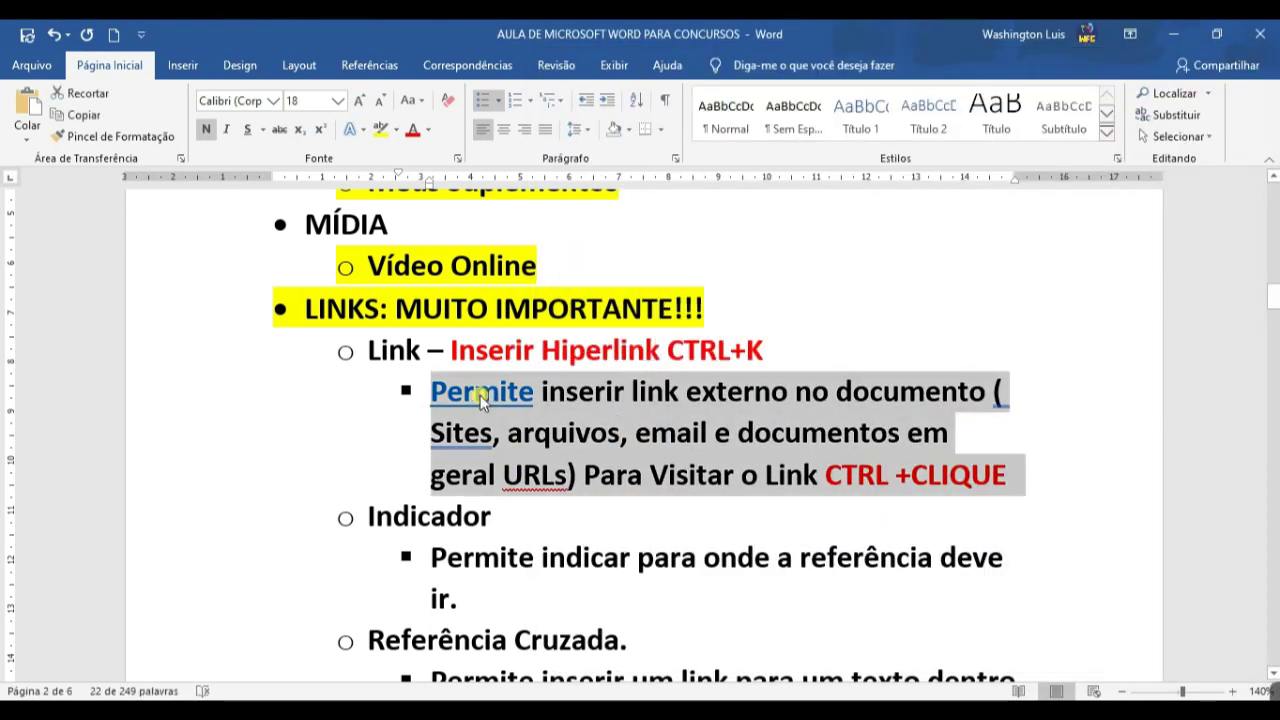
left_click(606, 392)
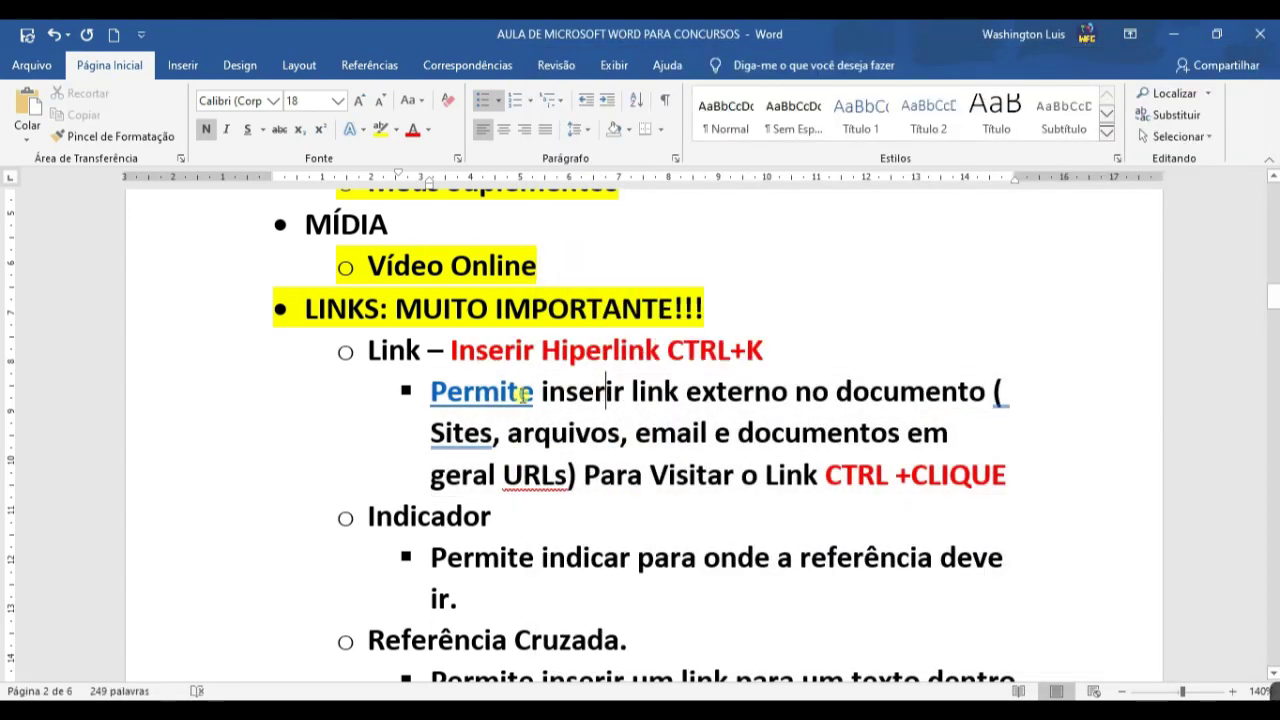
left_click(437, 394, "ctrl")
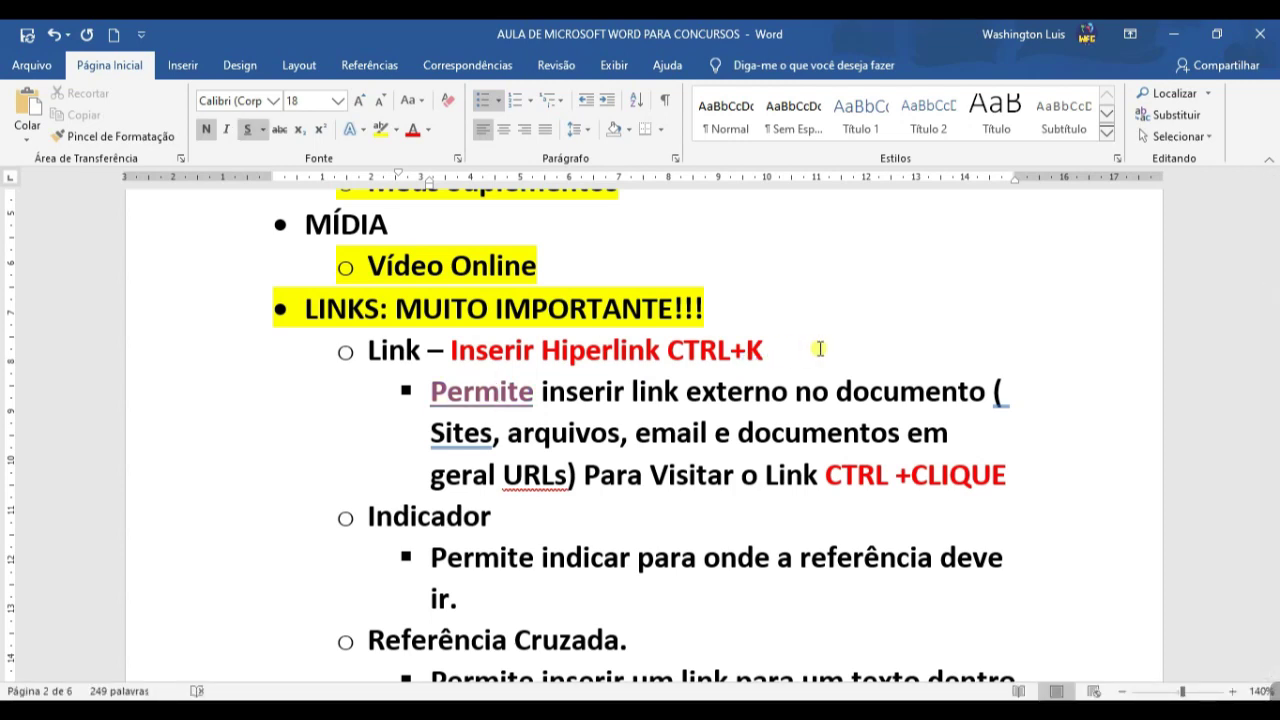
scroll(632, 462, "down", 3)
left_click(510, 335)
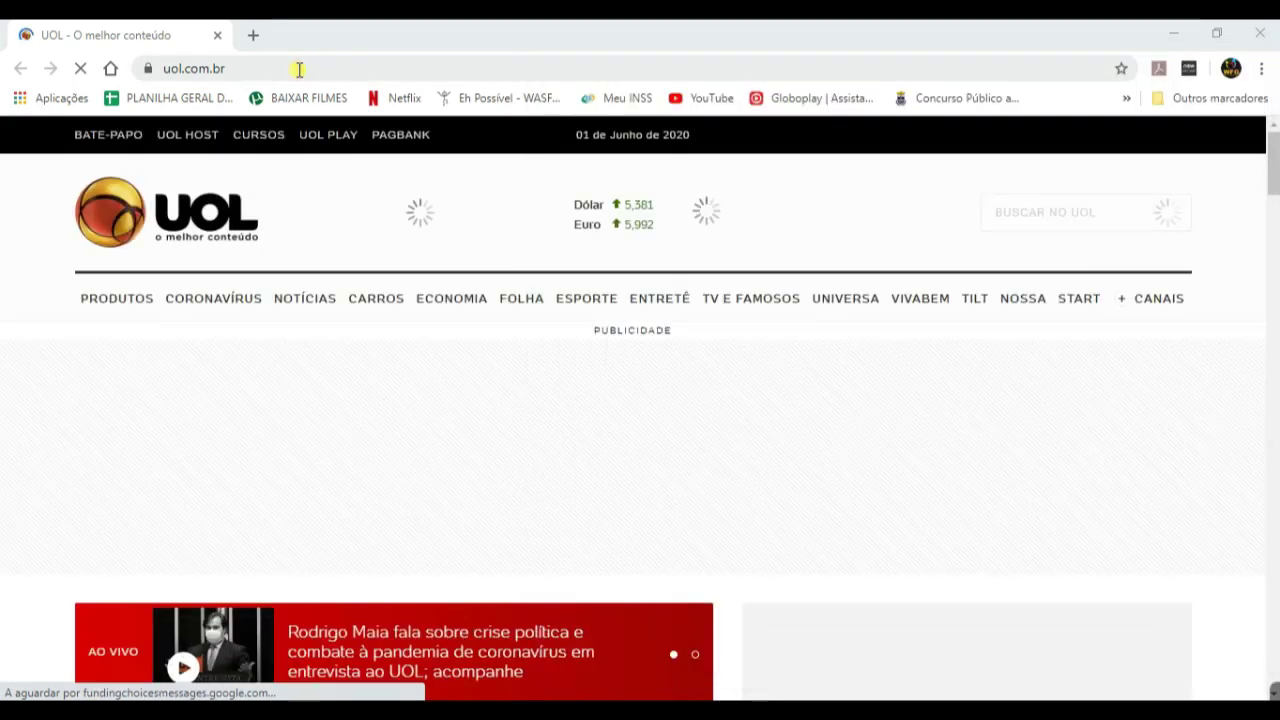
- Close the Chrome window showing uol.com.br to get back to the Word notes
left_click(299, 69)
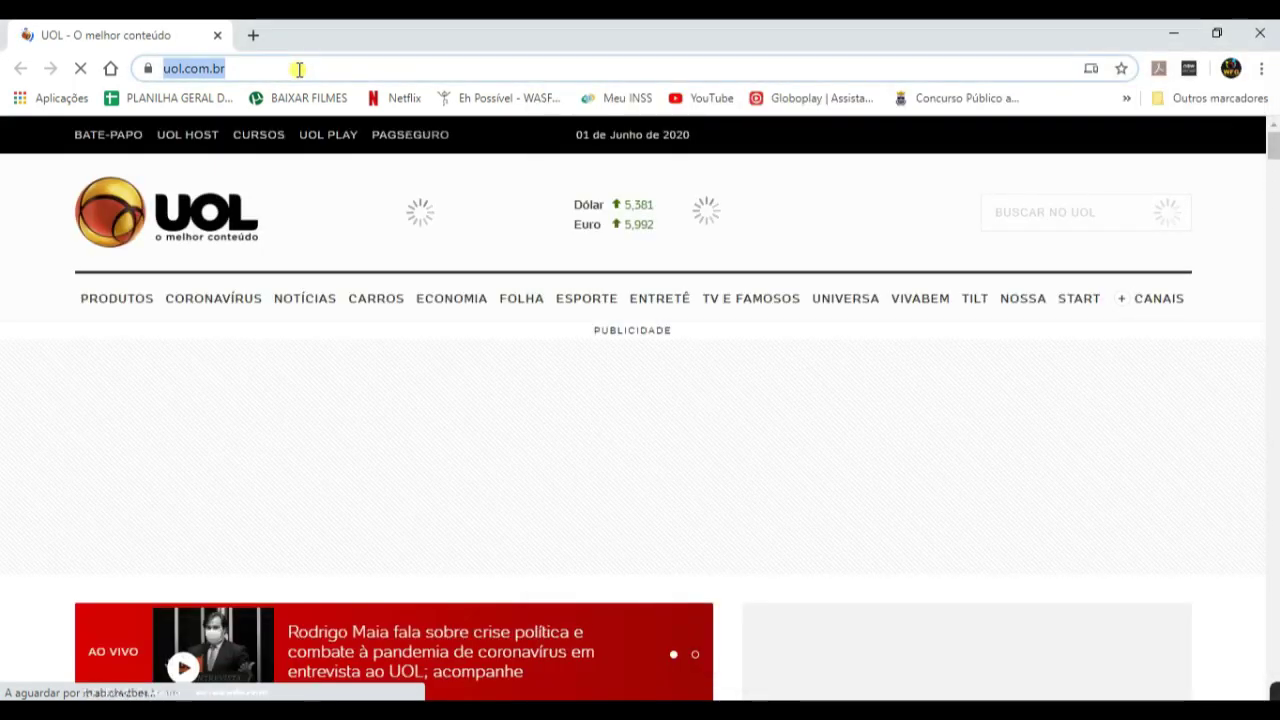
left_click(1260, 33)
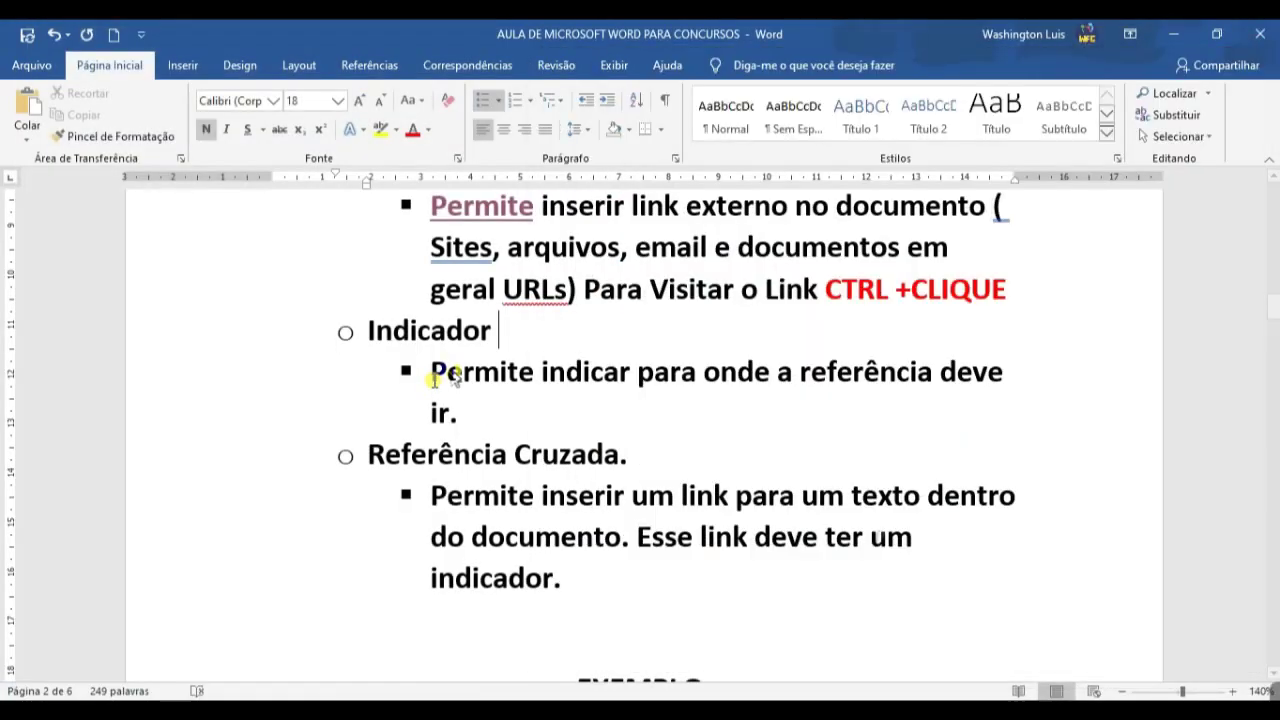
- Highlight the heading 'Indicador' in yellow
left_click_drag(492, 330, 360, 331)
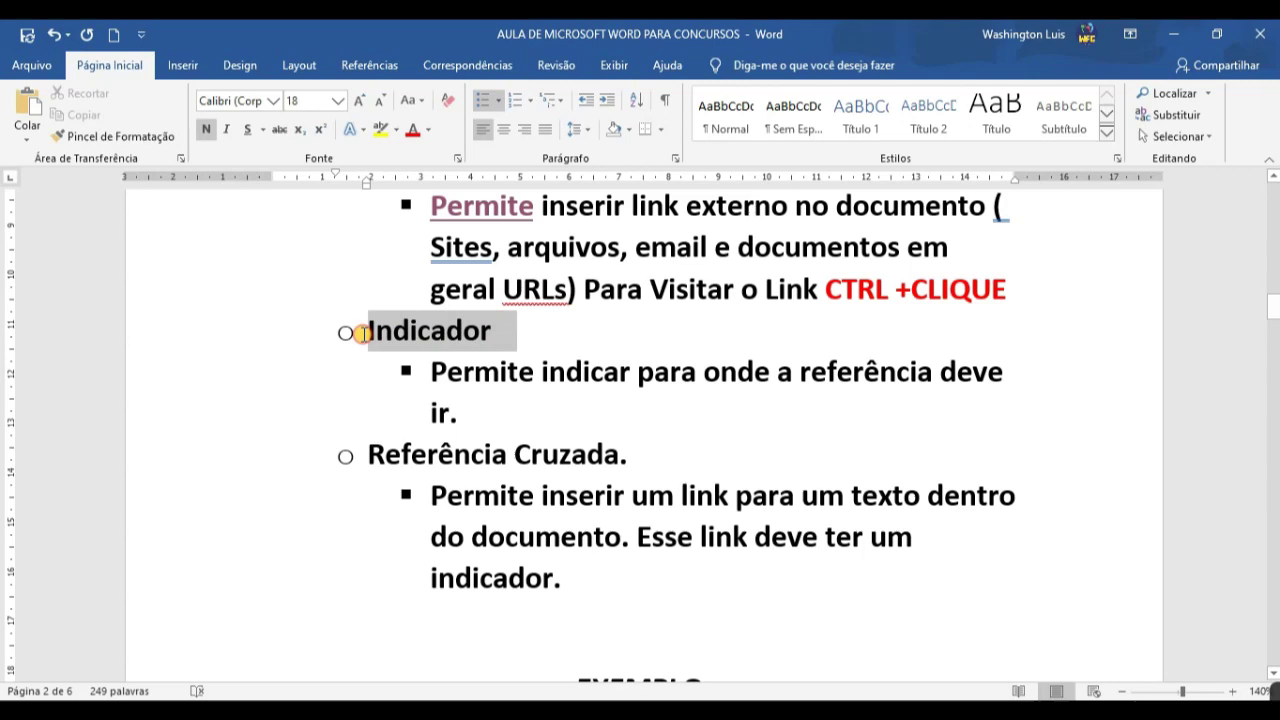
left_click(380, 129)
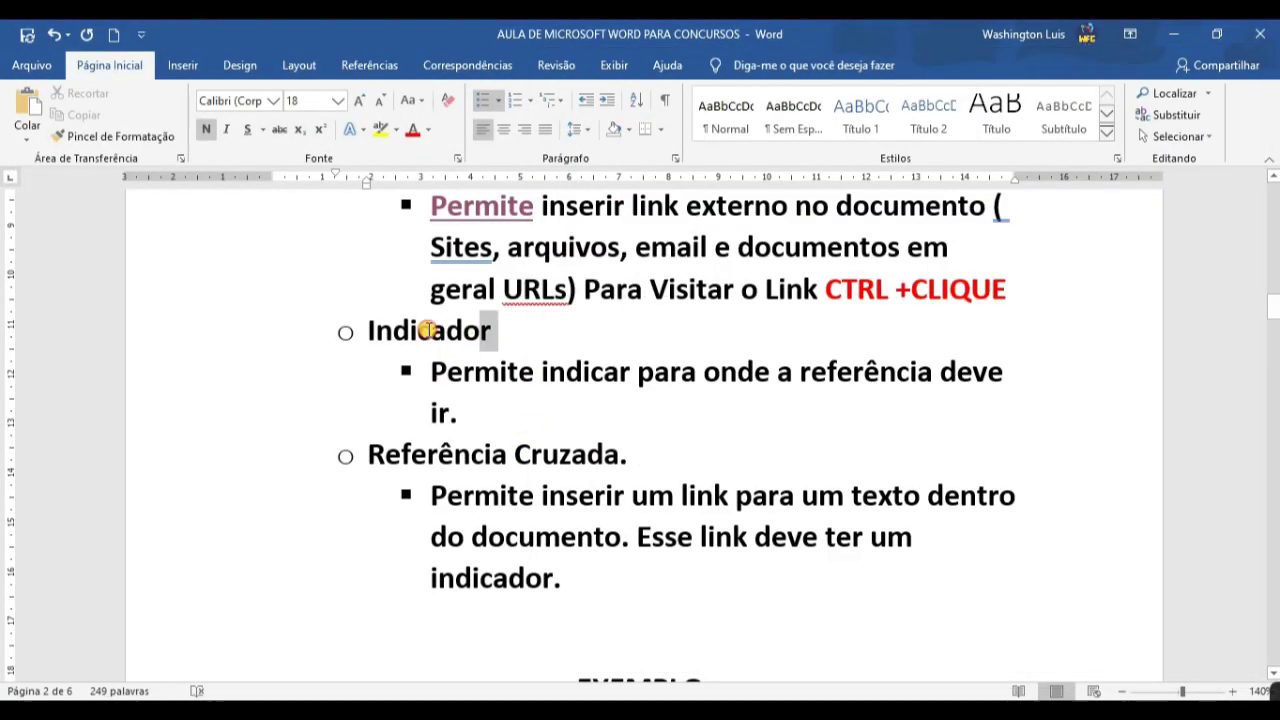
left_click_drag(492, 330, 360, 333)
left_click(380, 129)
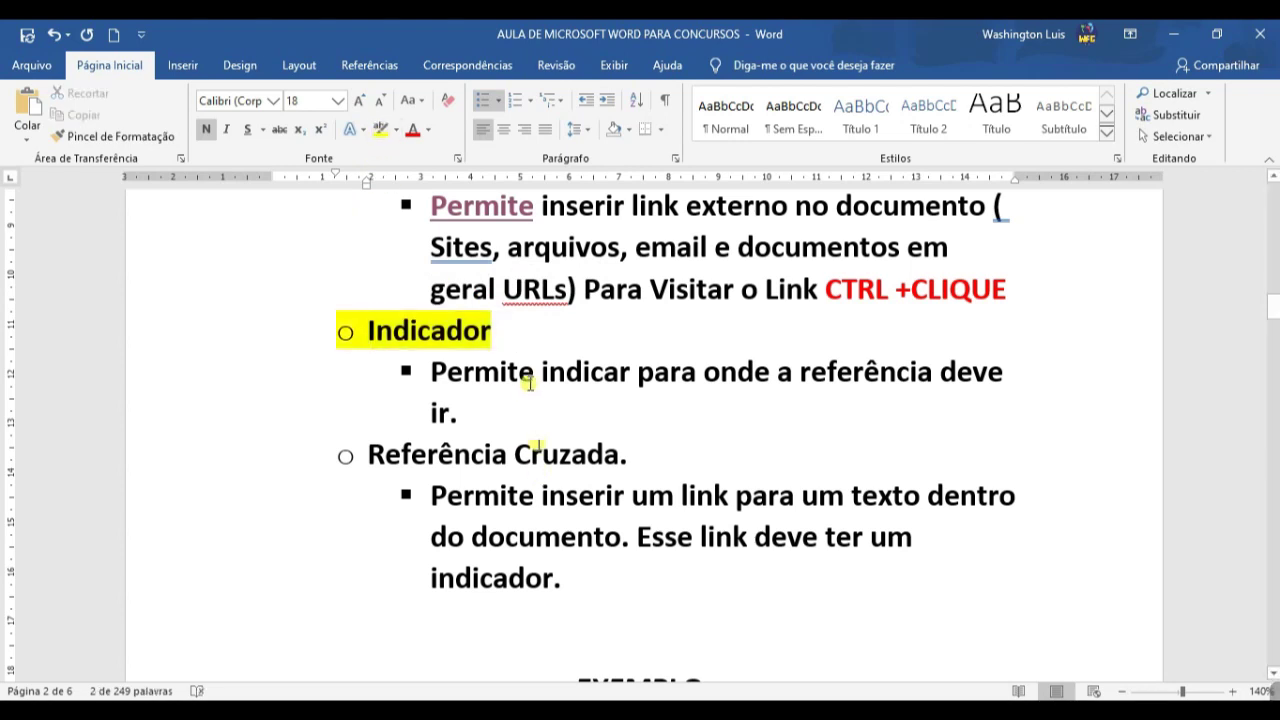
- Highlight the heading 'Referência Cruzada.' in yellow
left_click_drag(434, 380, 458, 413)
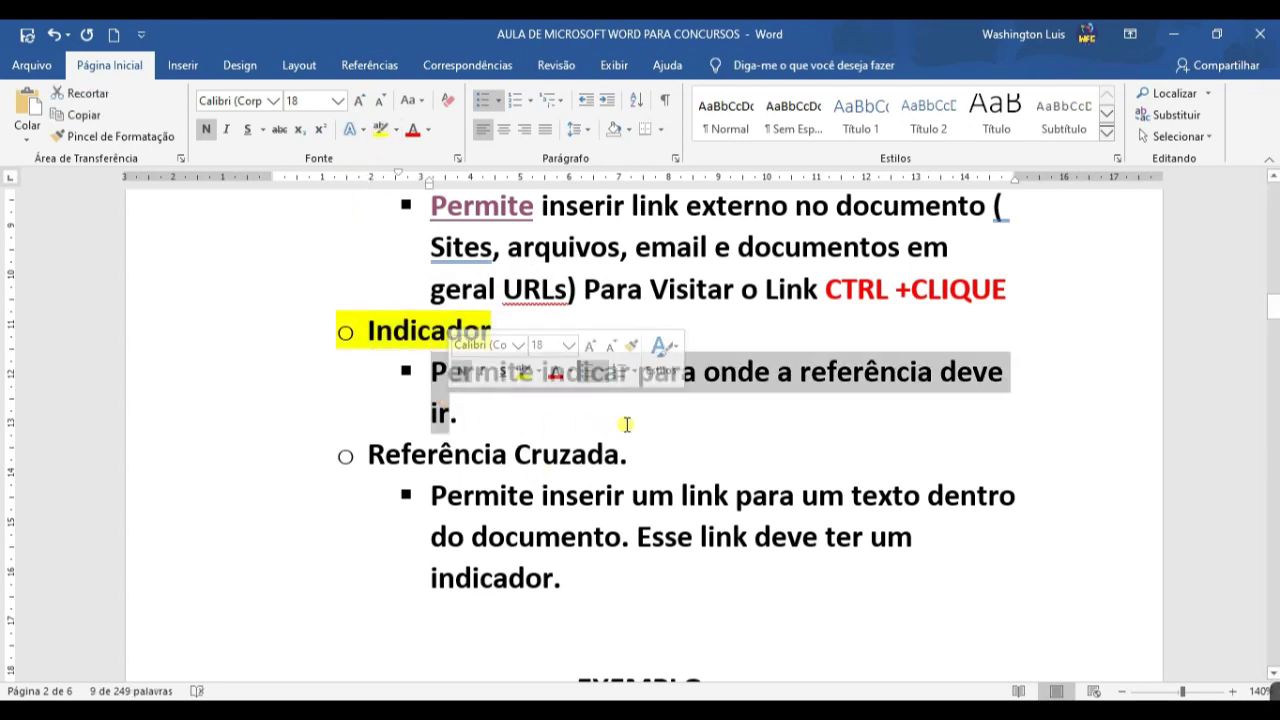
left_click(678, 473)
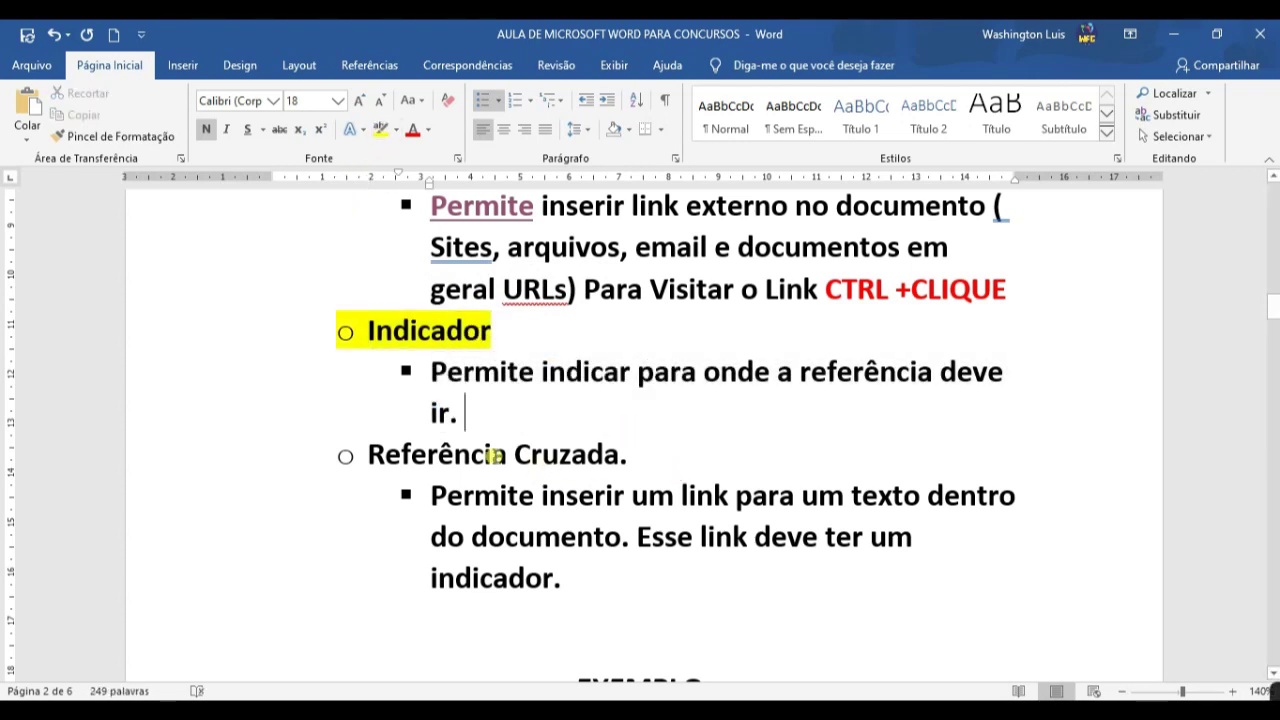
left_click_drag(501, 455, 630, 456)
left_click(380, 129)
left_click(576, 537)
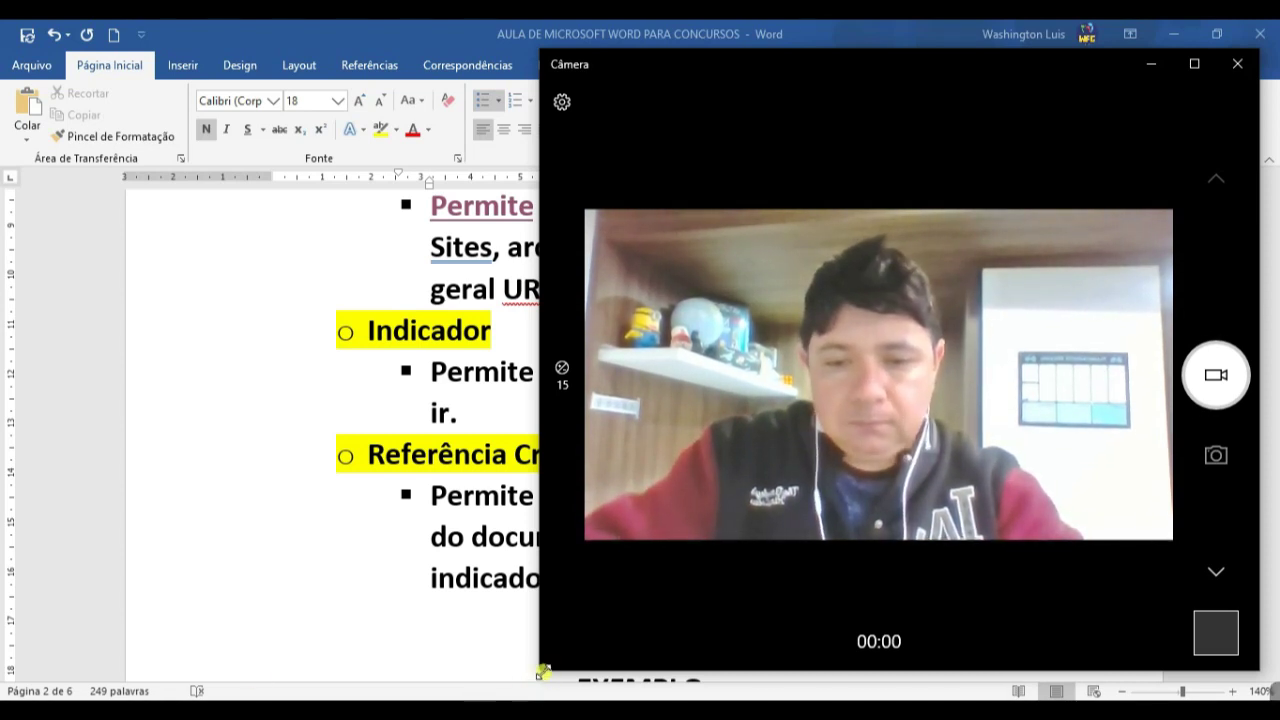
left_click_drag(541, 672, 701, 618)
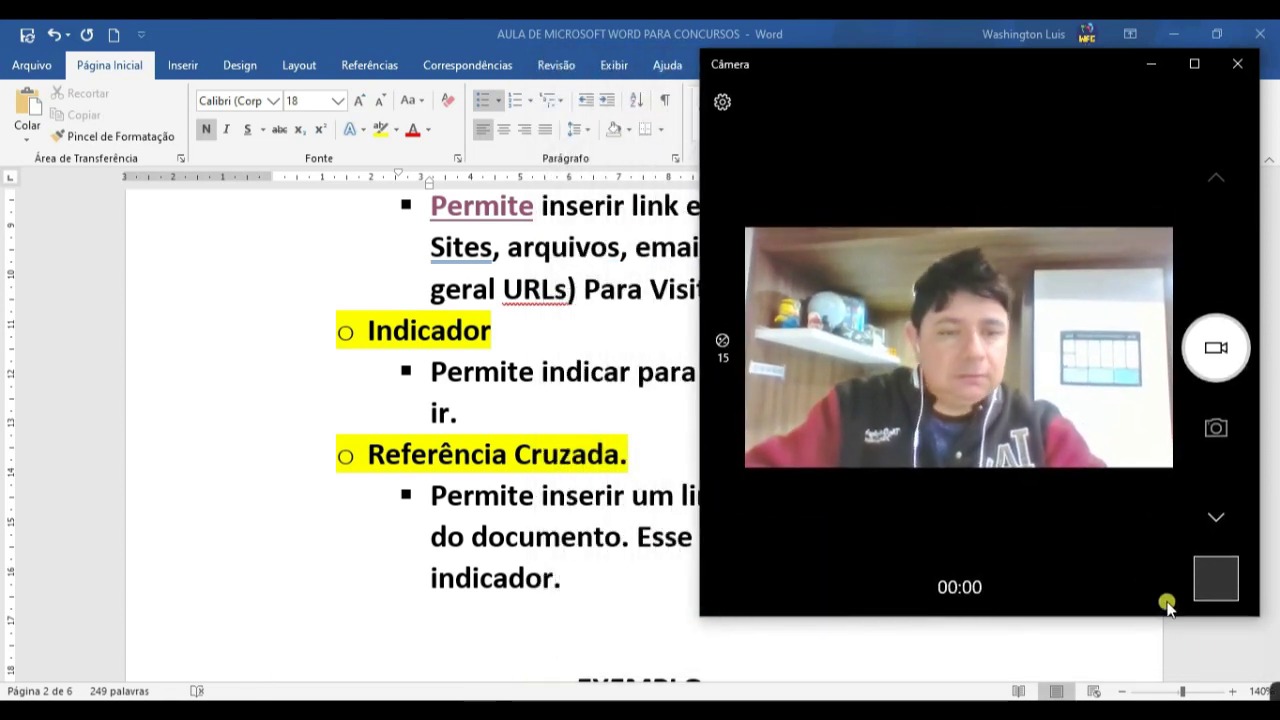
left_click(1250, 693)
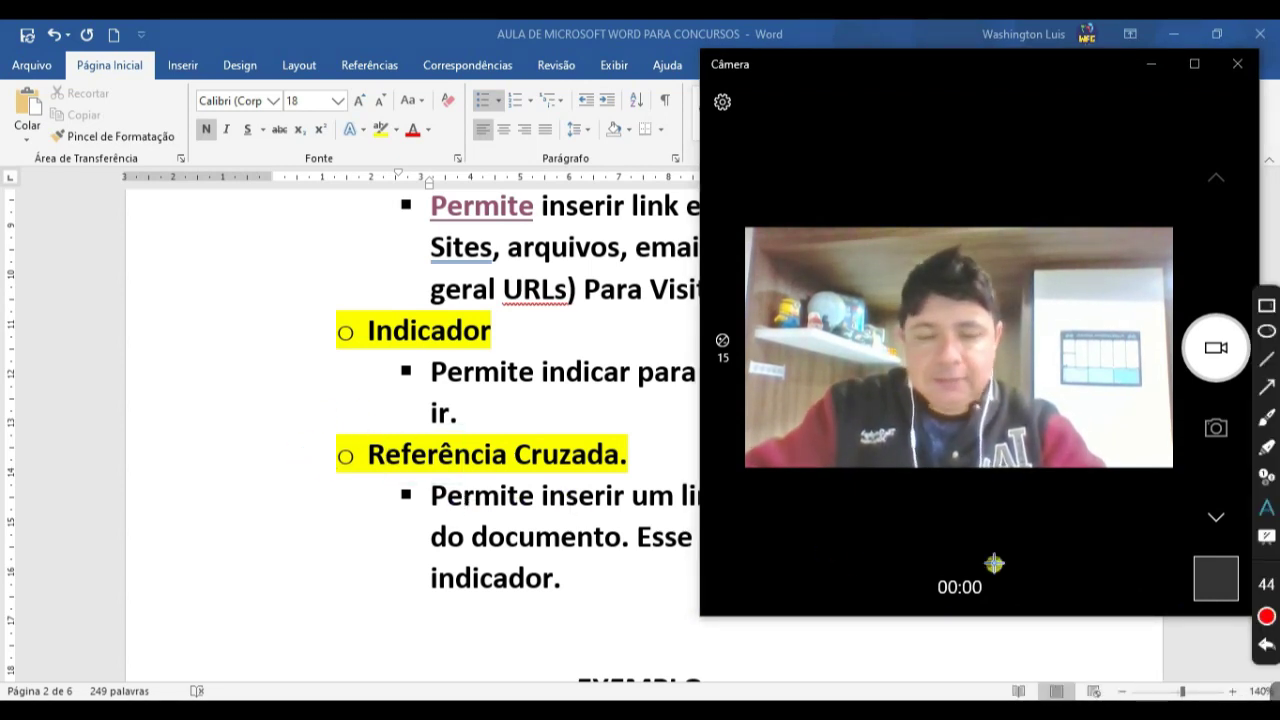
mouse_move(325, 487)
left_mouse_down()
mouse_move(640, 428)
mouse_move(294, 418)
left_mouse_up()
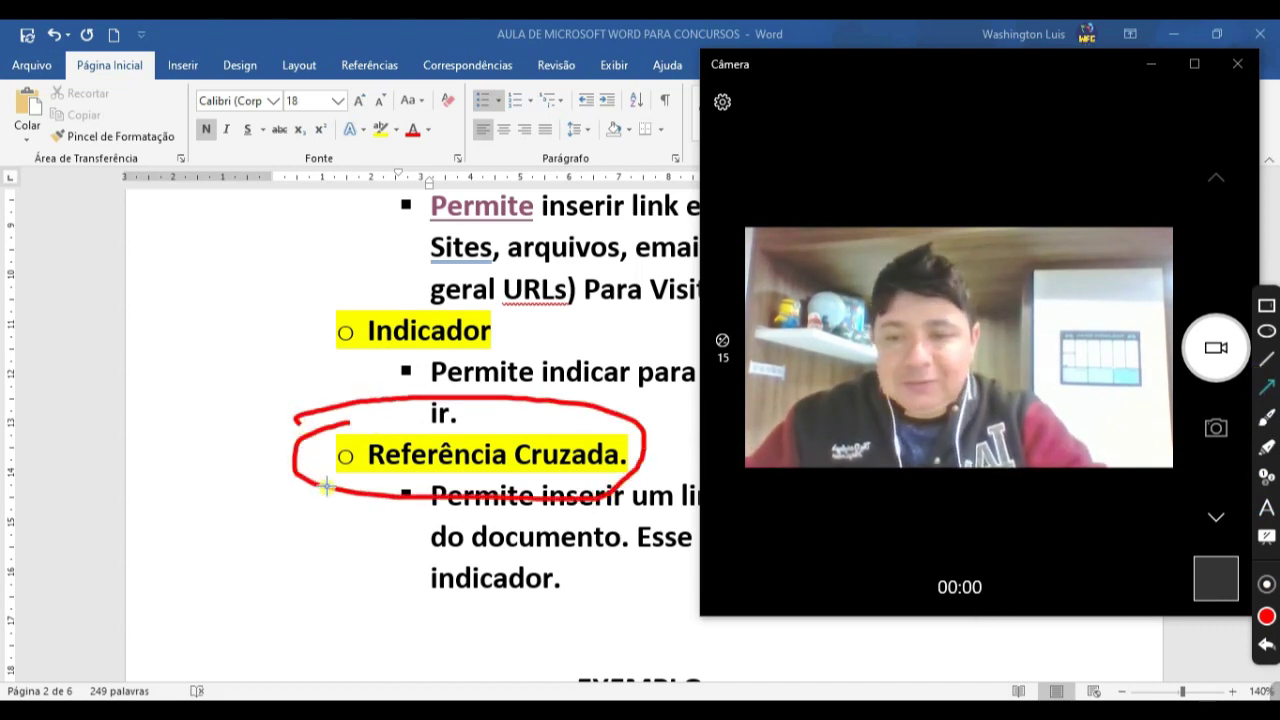
key("Delete")
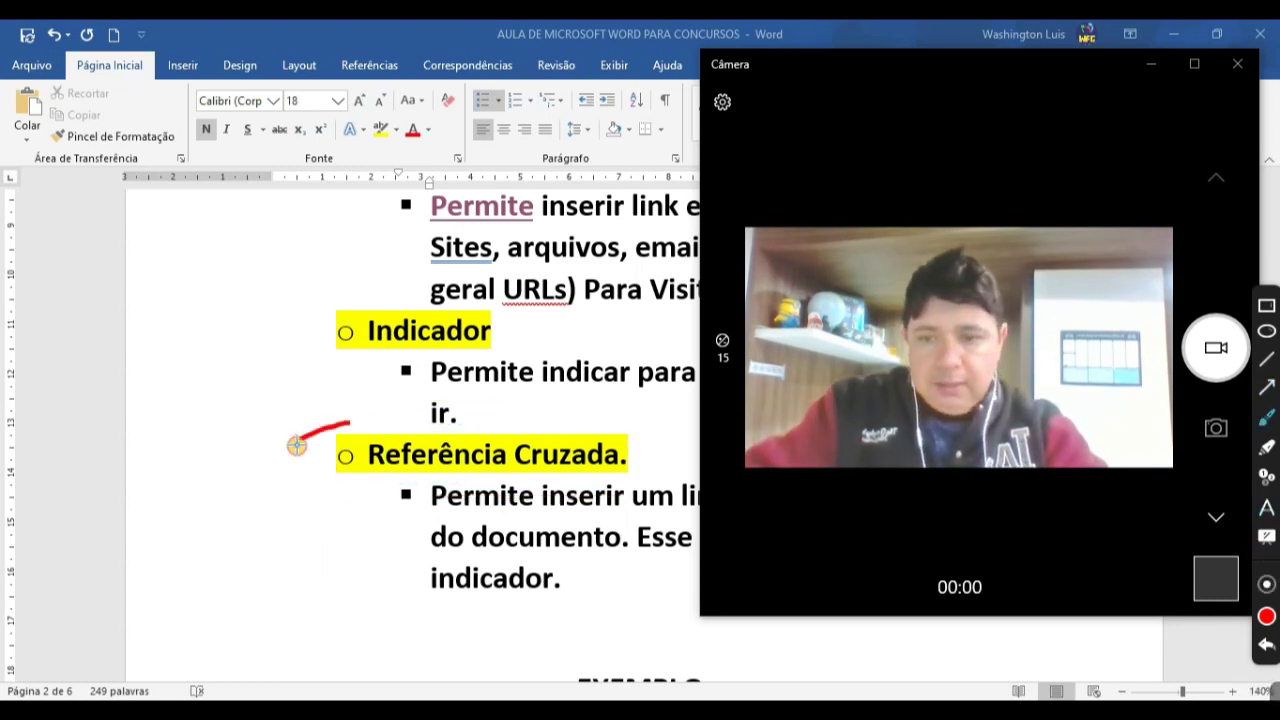
left_click_drag(631, 472, 331, 407)
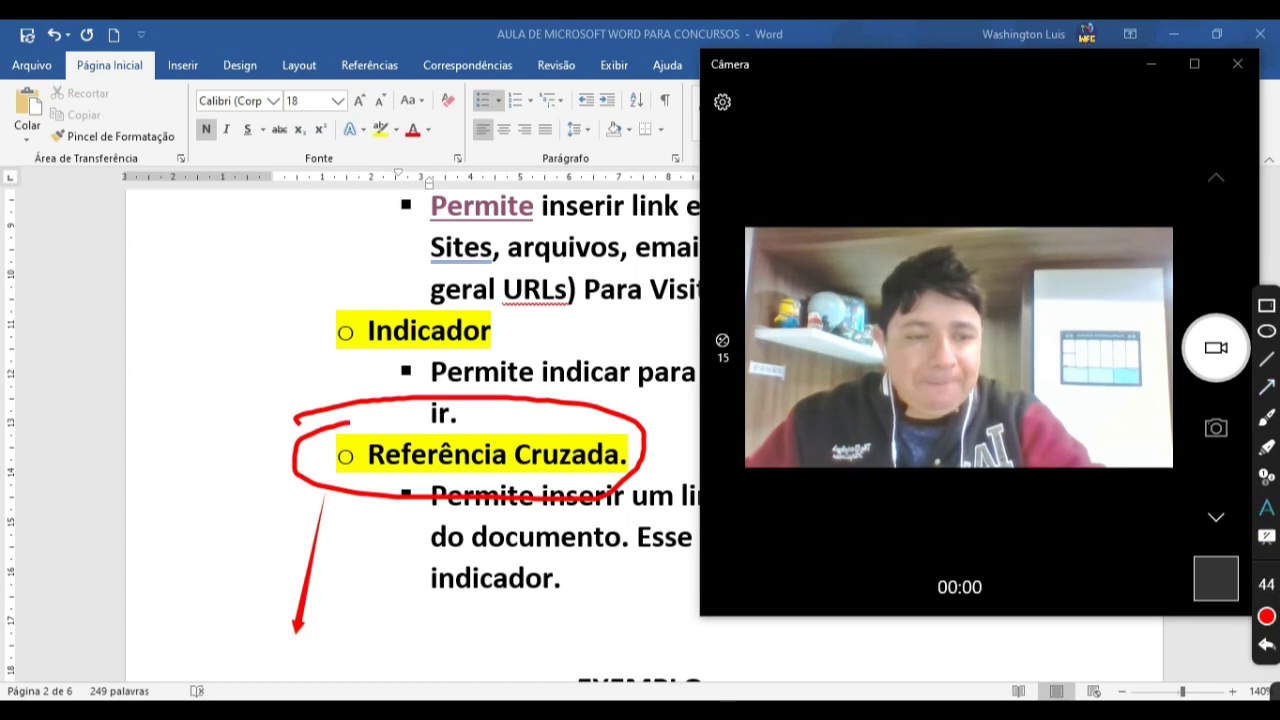
type("us")
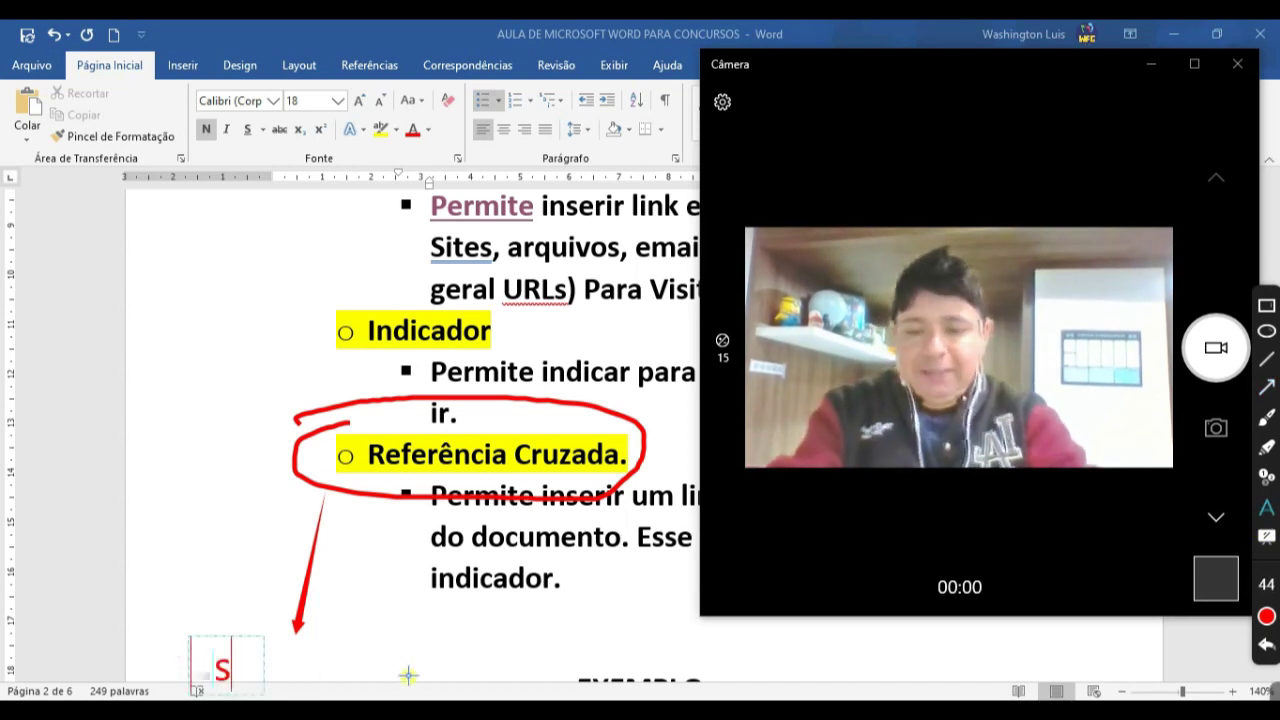
type("a")
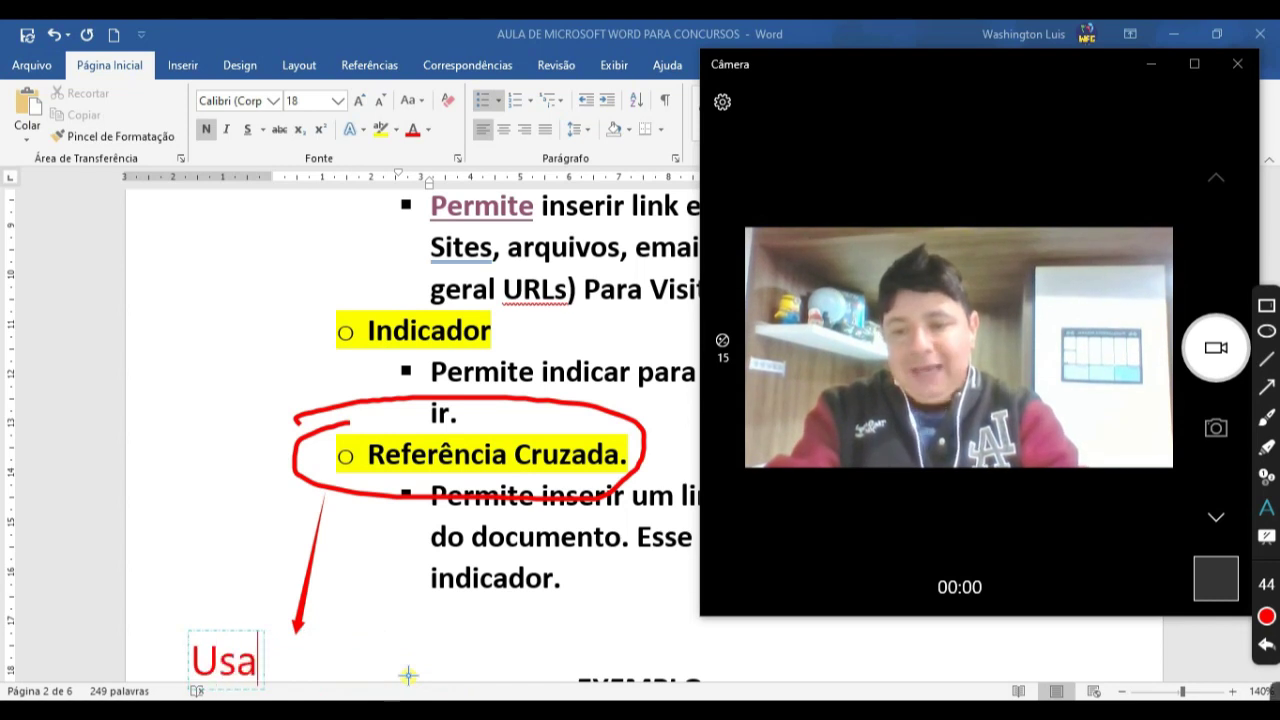
type("da para crida nos")
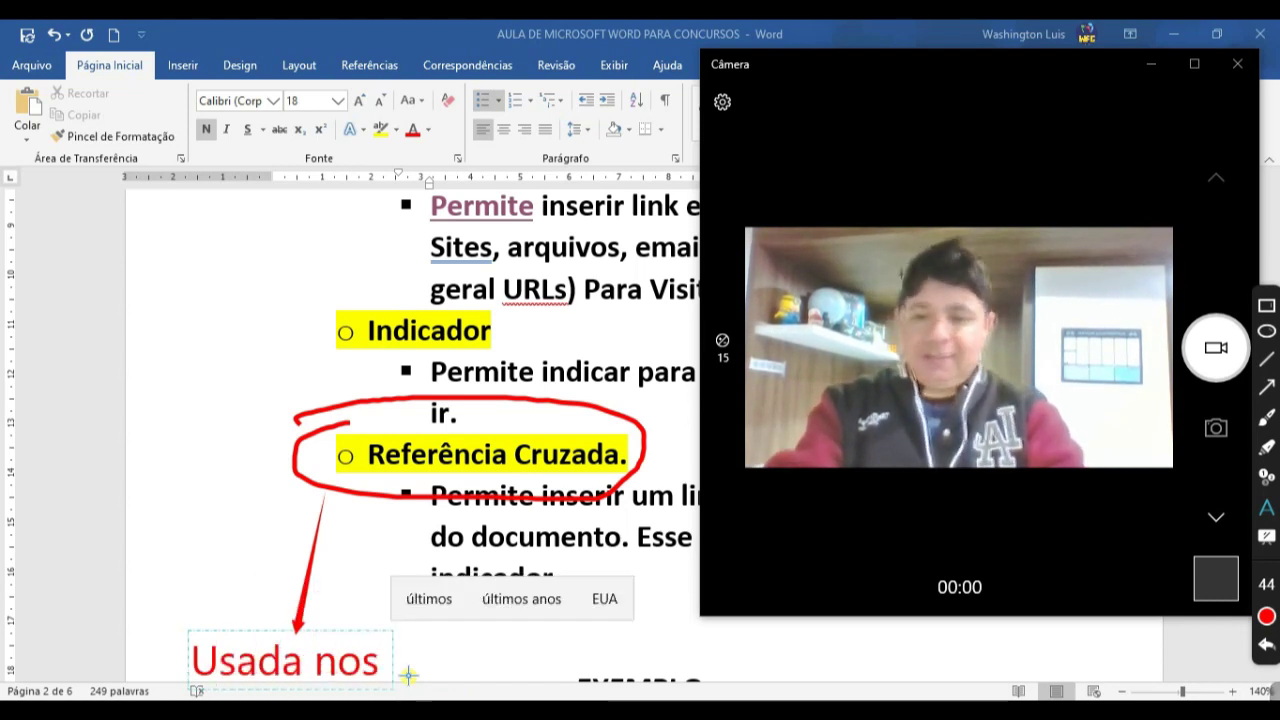
type("ÍNDS ANA")
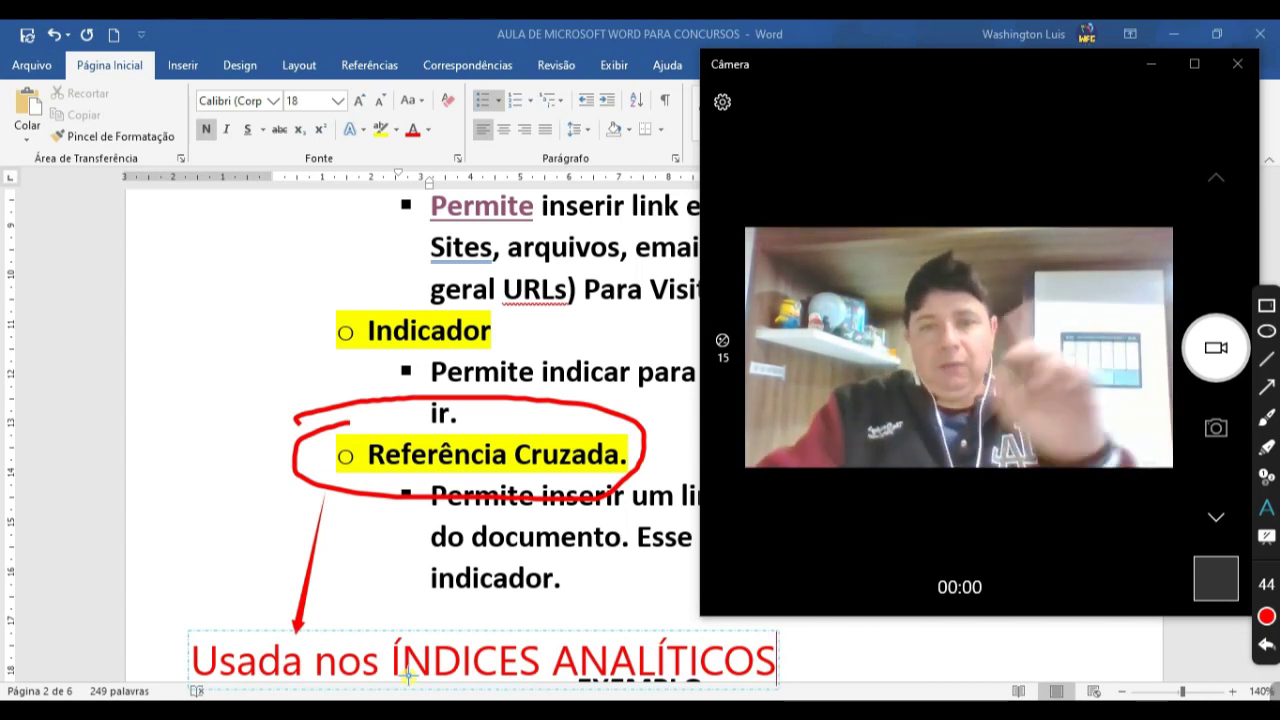
mouse_move(1200, 694)
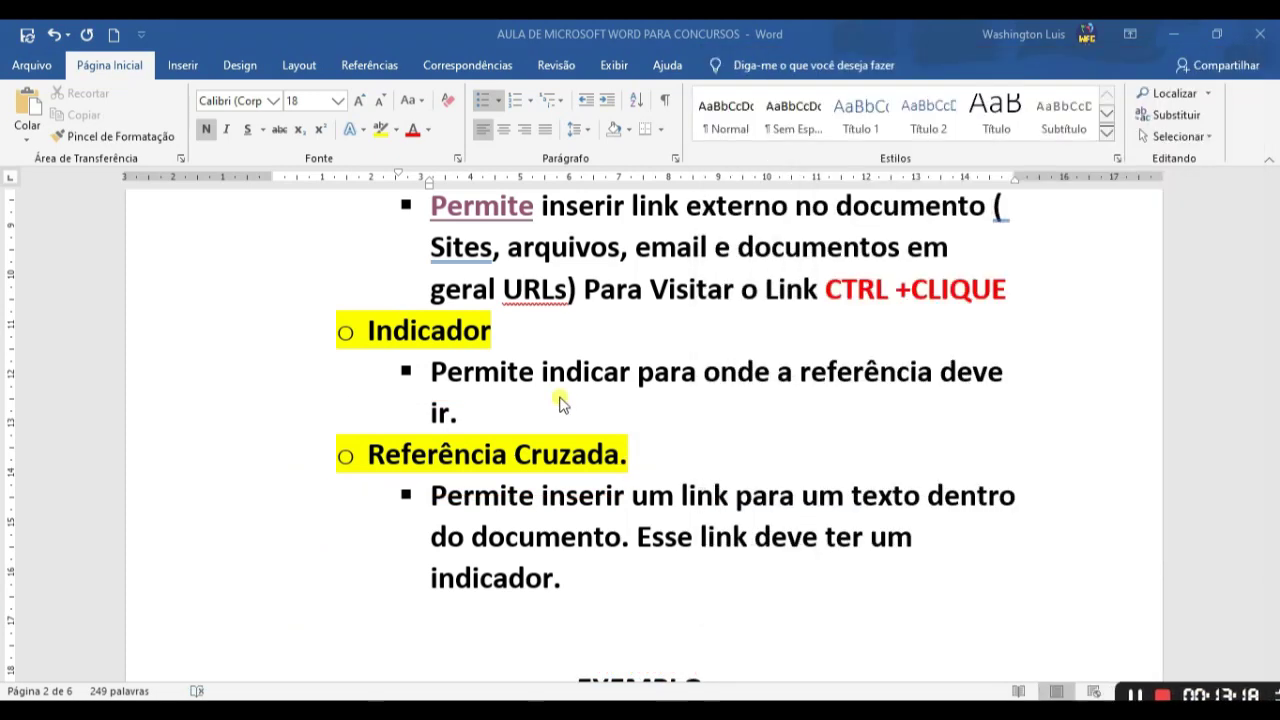
- Scroll to EXEMPLO and enlarge the 'TITULO 10' heading to 80 points
scroll(567, 486, "down", 1)
scroll(567, 486, "down", 2)
scroll(567, 486, "down", 3)
scroll(567, 486, "down", 3)
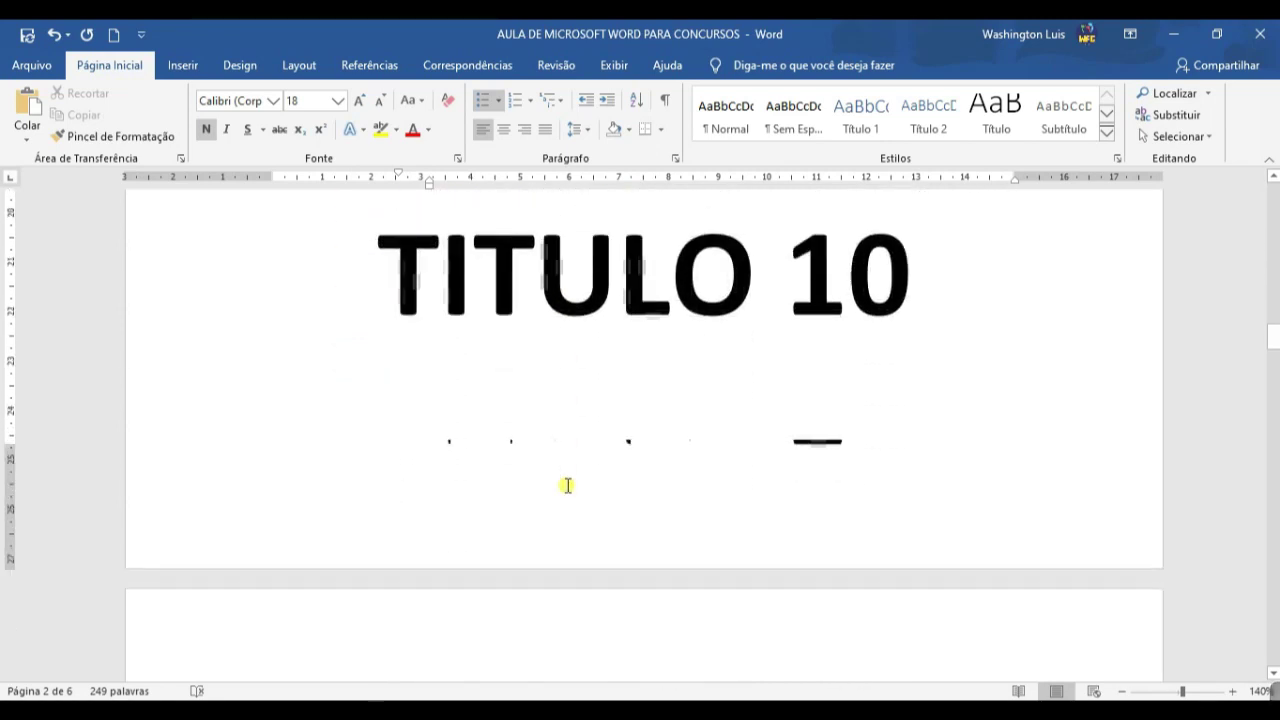
scroll(567, 486, "up", 1)
scroll(567, 486, "up", 1)
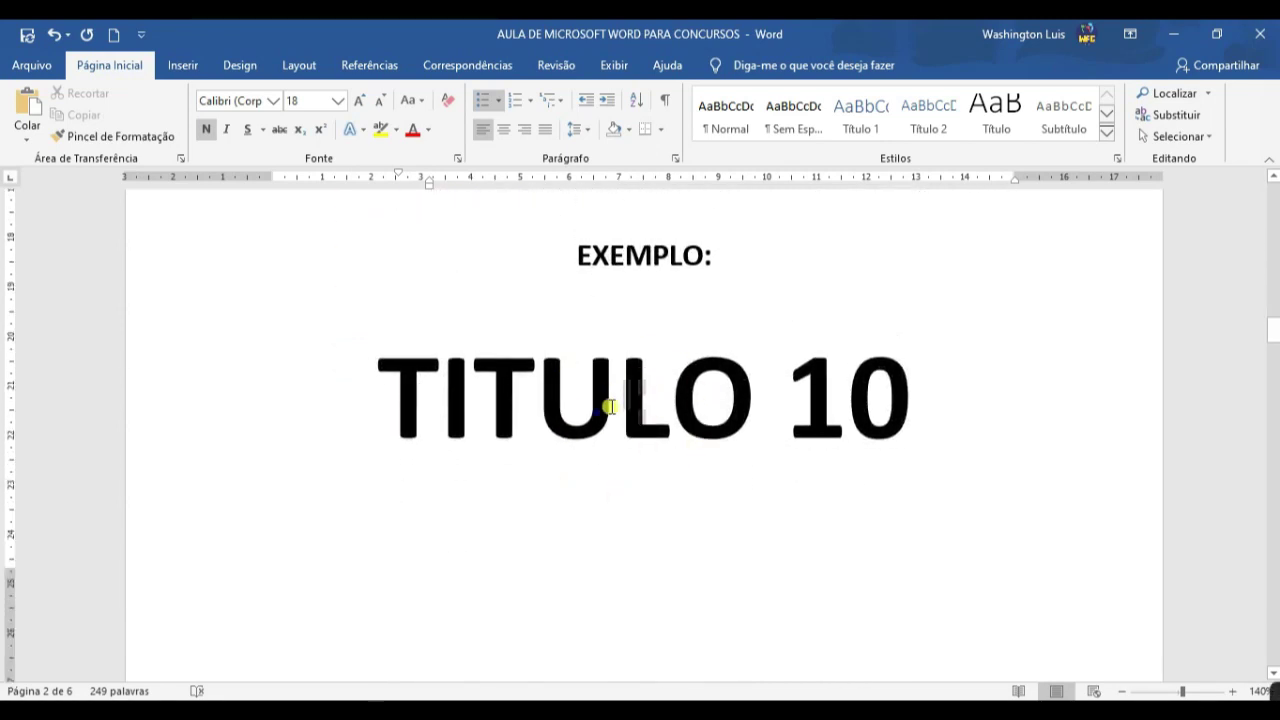
scroll(566, 486, "down", 1)
scroll(566, 486, "up", 1)
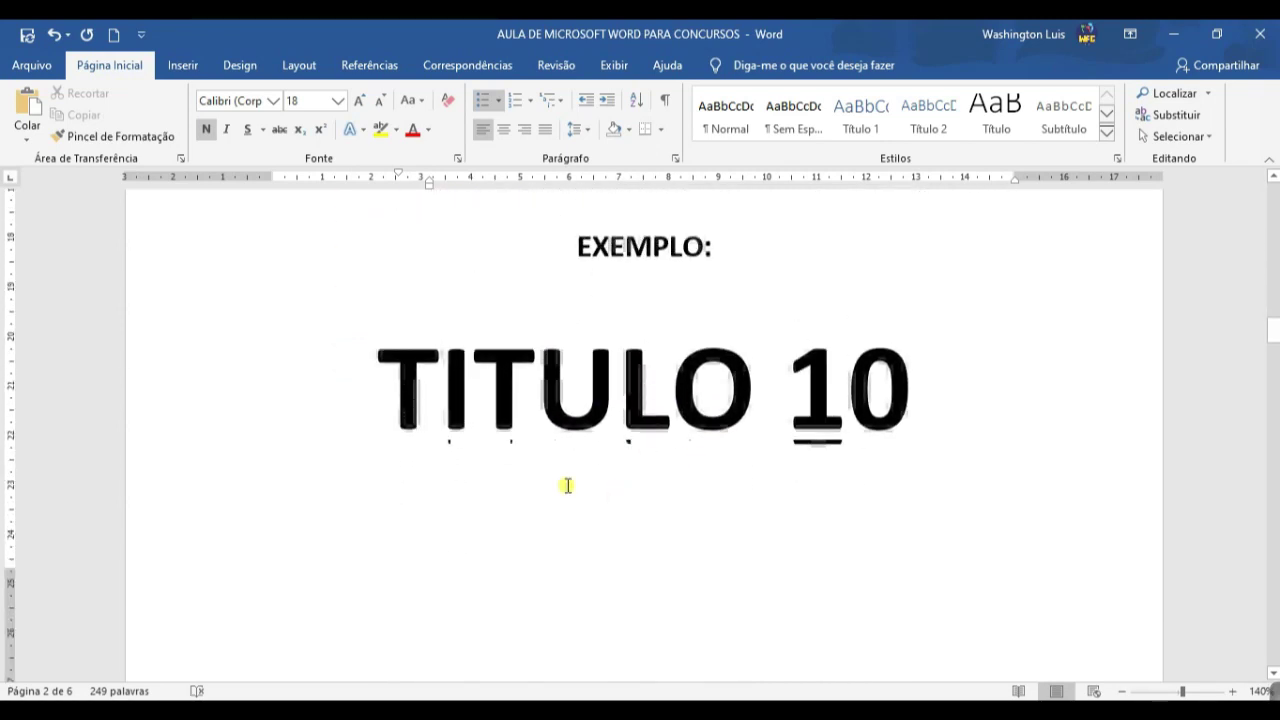
triple_click(644, 402)
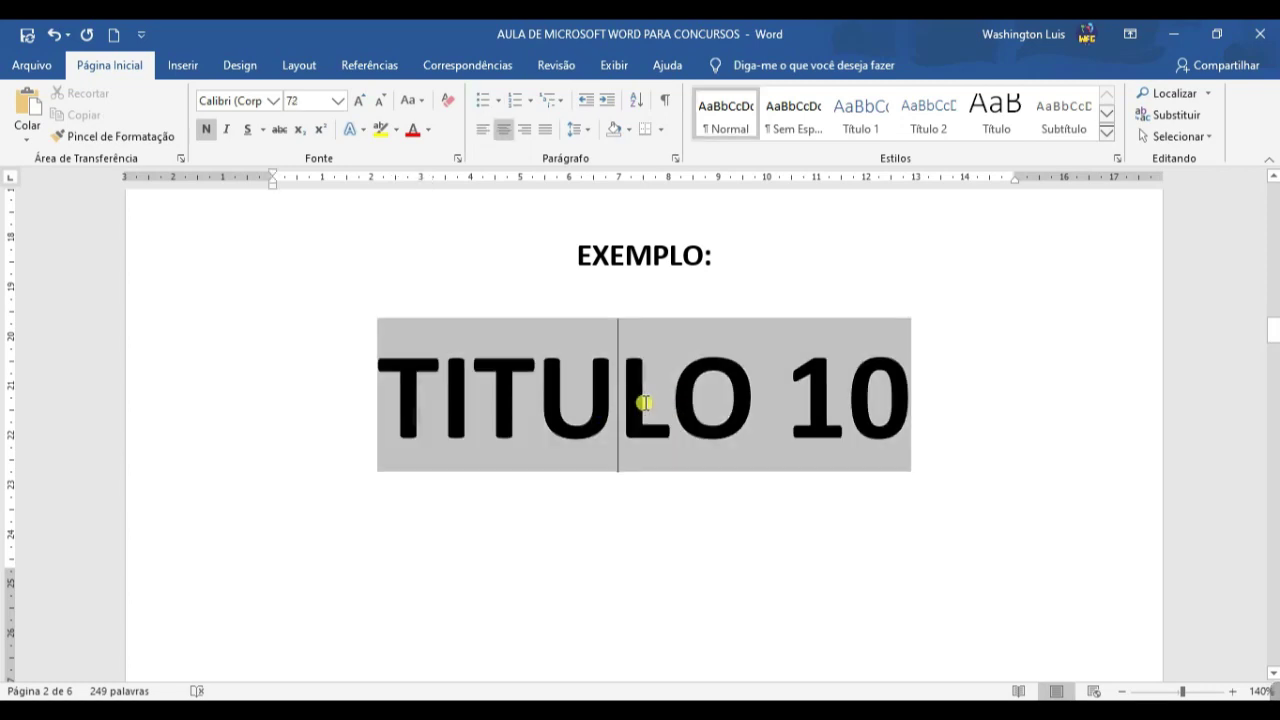
left_click(378, 104)
left_click(378, 104)
left_click(360, 100)
left_click(360, 100)
left_click(360, 100)
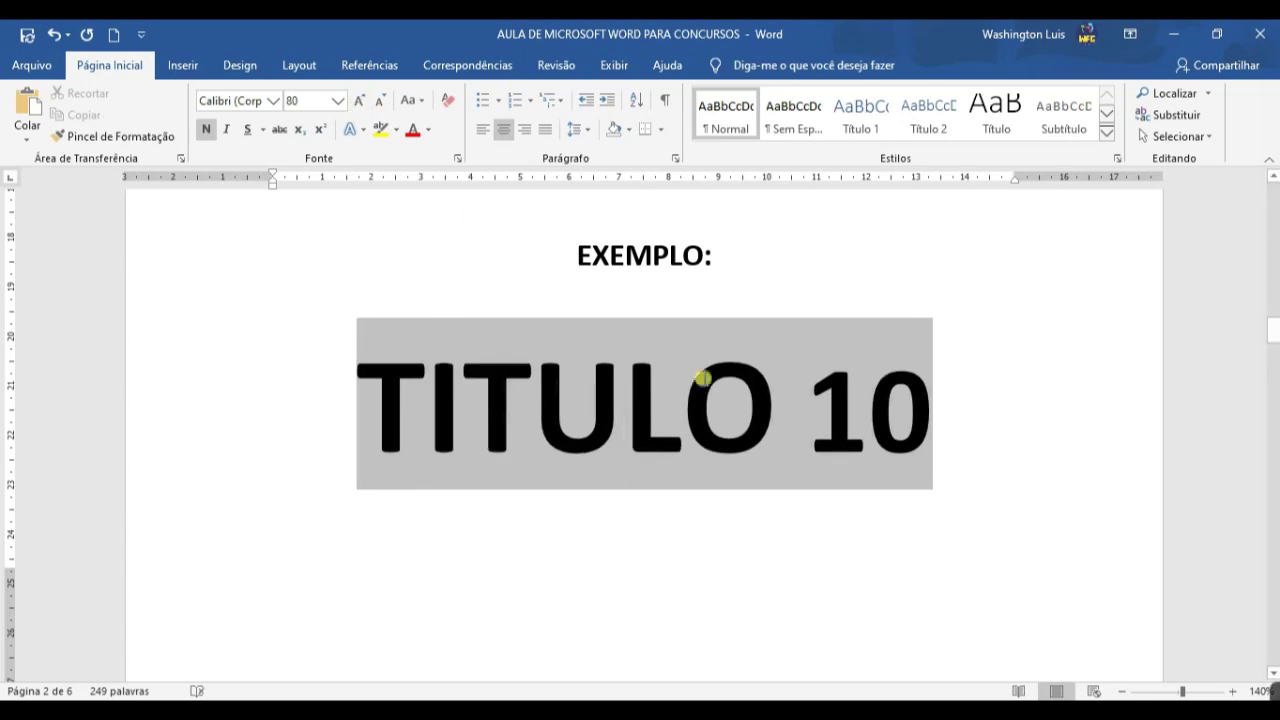
- Scroll down to page 6 and place the caret in the TITULO 10 heading
scroll(1072, 424, "down", 5)
scroll(1070, 428, "down", 5)
scroll(1070, 430, "down", 10)
scroll(1068, 432, "down", 5)
scroll(1060, 425, "up", 5)
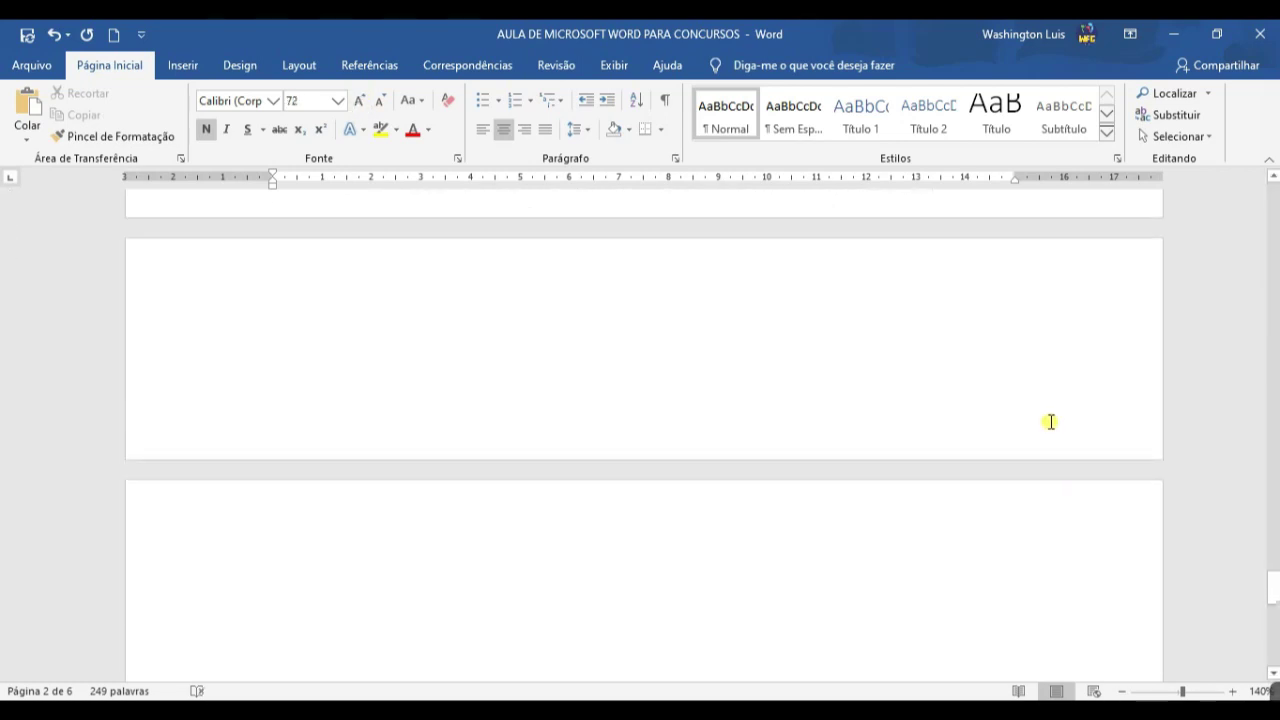
scroll(1050, 420, "up", 15)
left_click(638, 380)
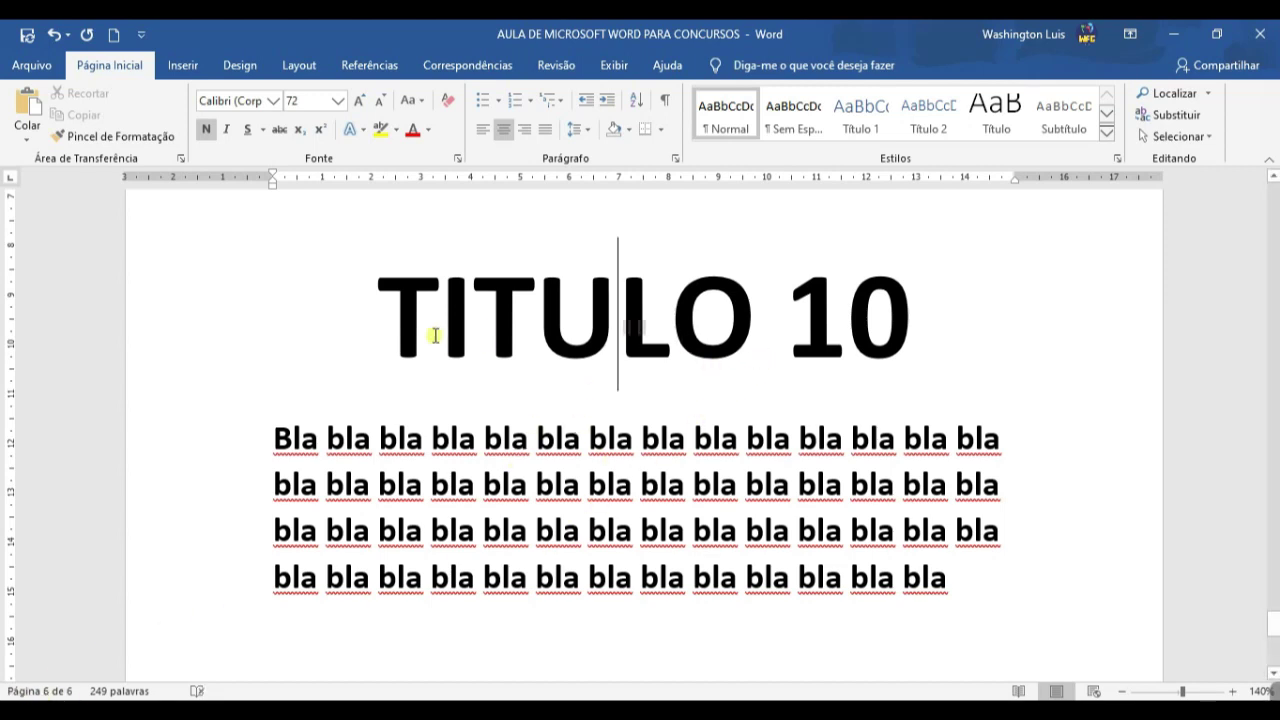
- Select the page 6 TITULO 10 heading, then place the caret before 'EXEMPLO:'
left_click_drag(435, 335, 777, 420)
left_click(762, 487)
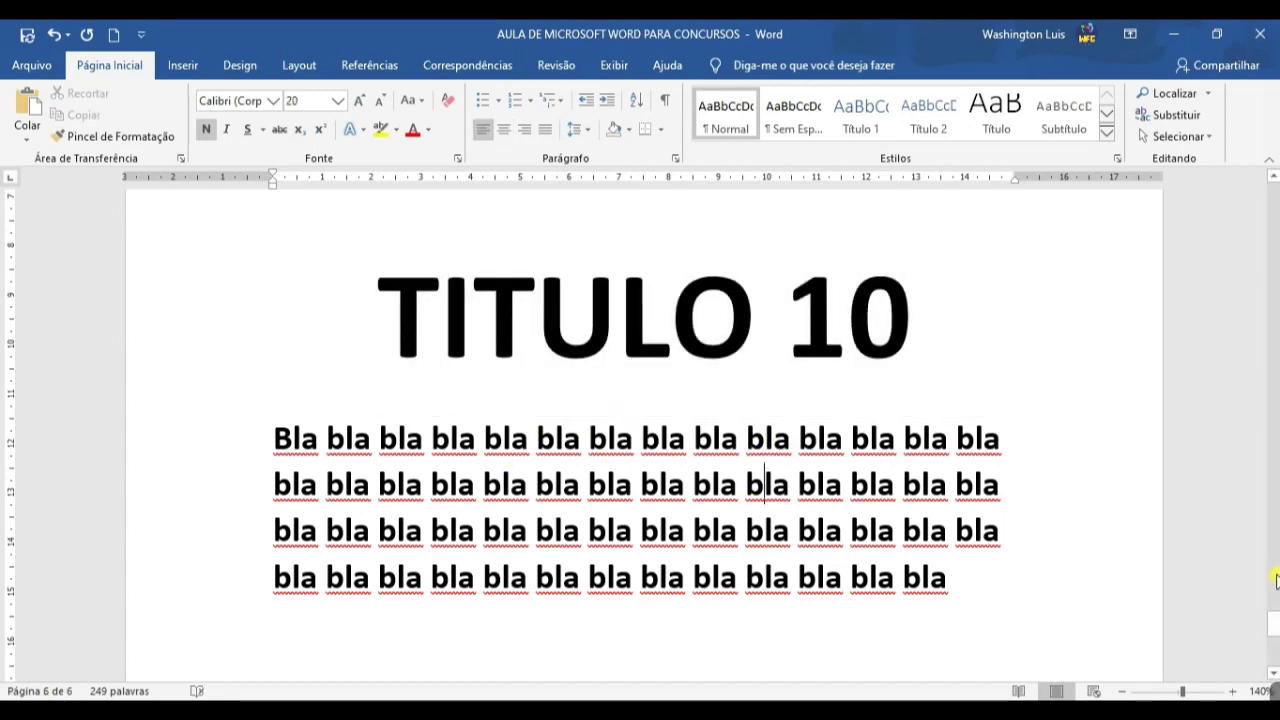
left_click_drag(1273, 628, 1273, 333)
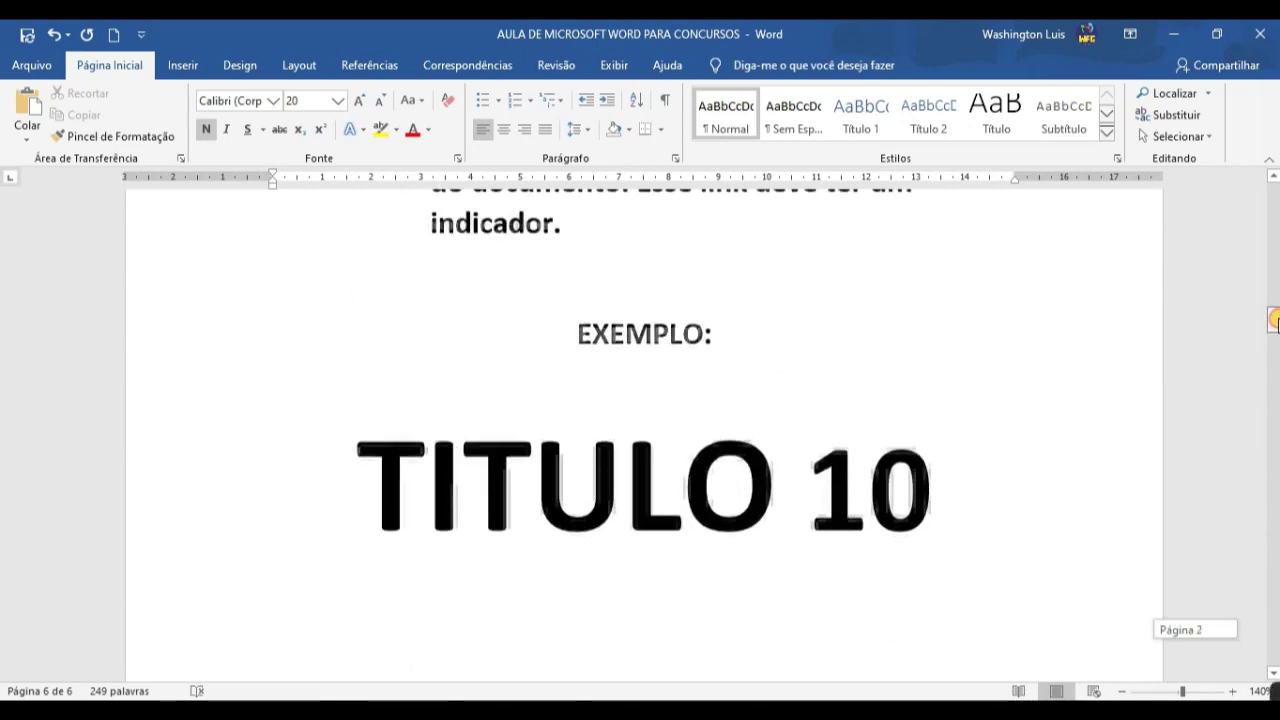
left_click(527, 314)
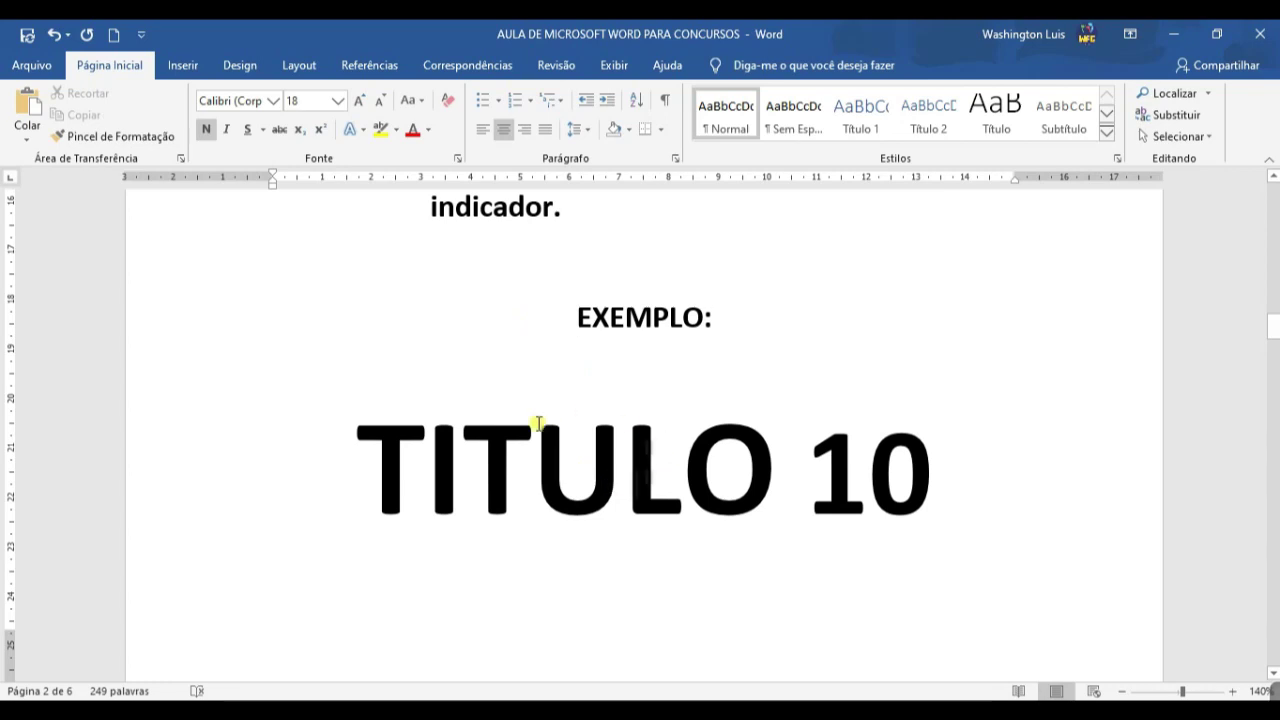
- Scroll down to the TITULO 10 heading and its bla paragraph on page 6
scroll(533, 466, "down", 5)
scroll(574, 523, "down", 5)
scroll(606, 540, "down", 5)
scroll(591, 551, "down", 5)
scroll(595, 530, "down", 5)
scroll(620, 528, "down", 1)
scroll(636, 531, "up", 2)
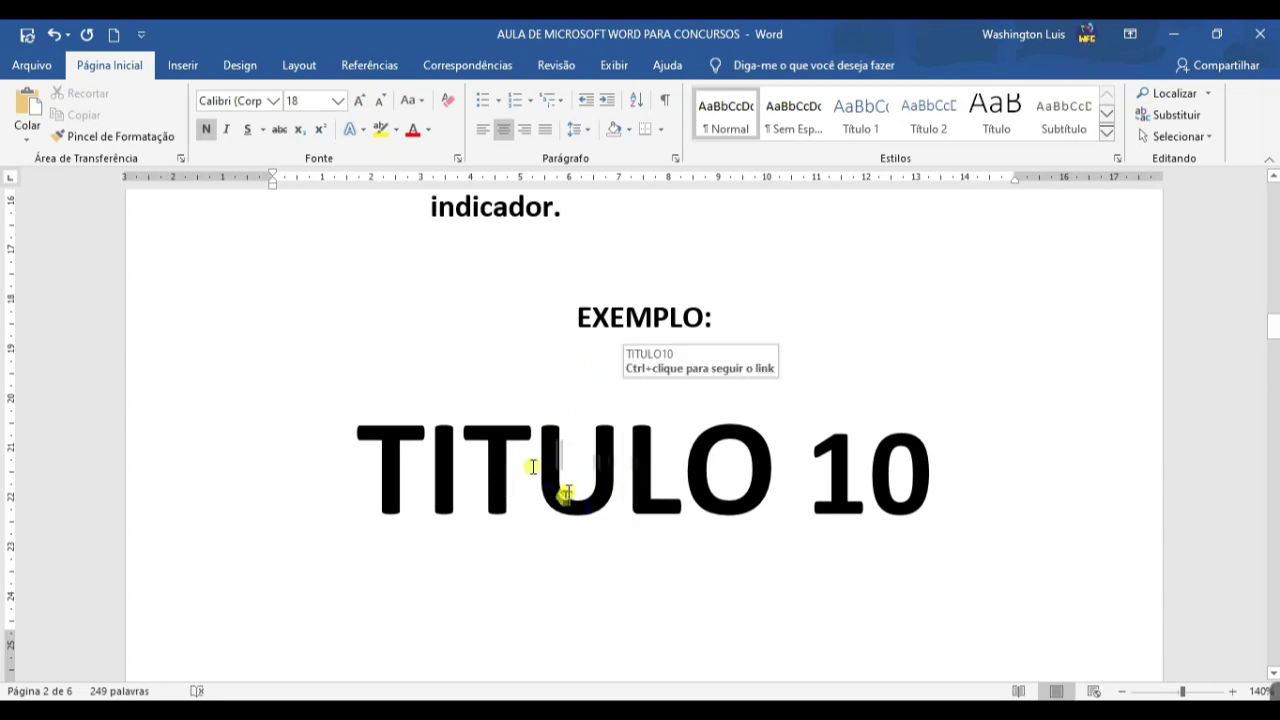
scroll(566, 492, "down", 3)
scroll(571, 517, "down", 3)
scroll(583, 525, "up", 2)
scroll(594, 537, "up", 3)
scroll(600, 536, "up", 3)
scroll(630, 532, "up", 2)
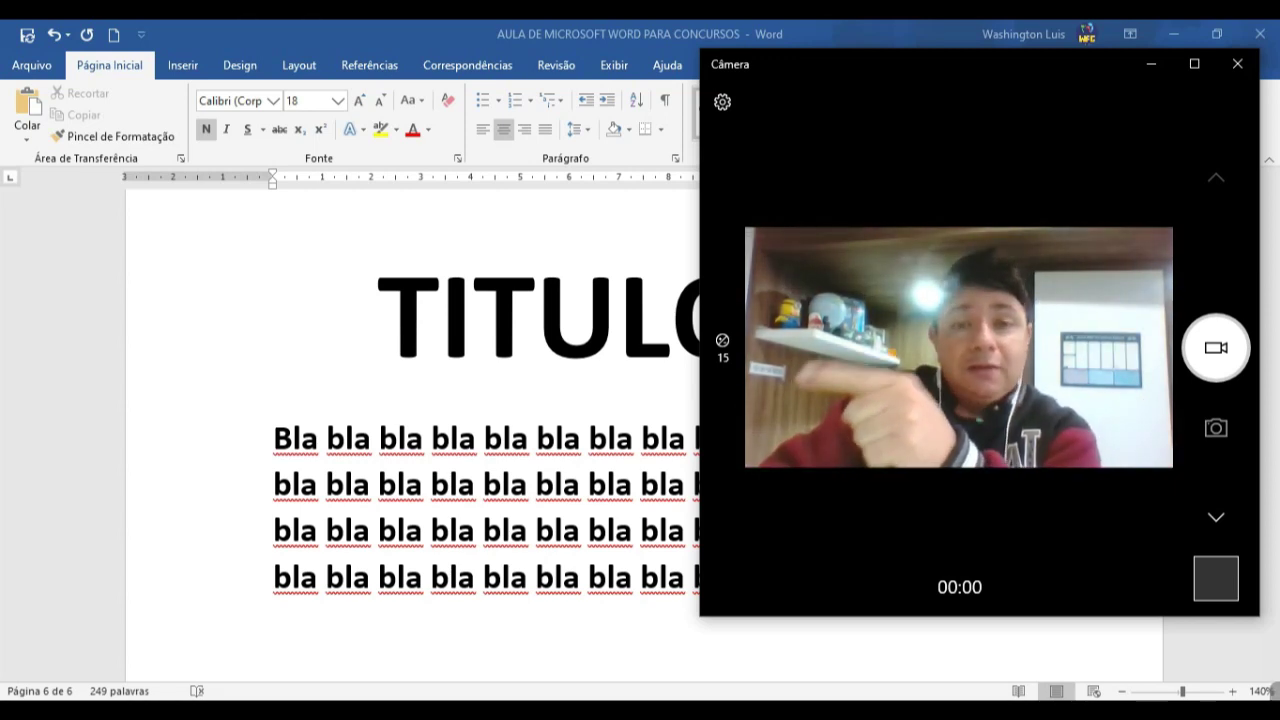
left_click(521, 346)
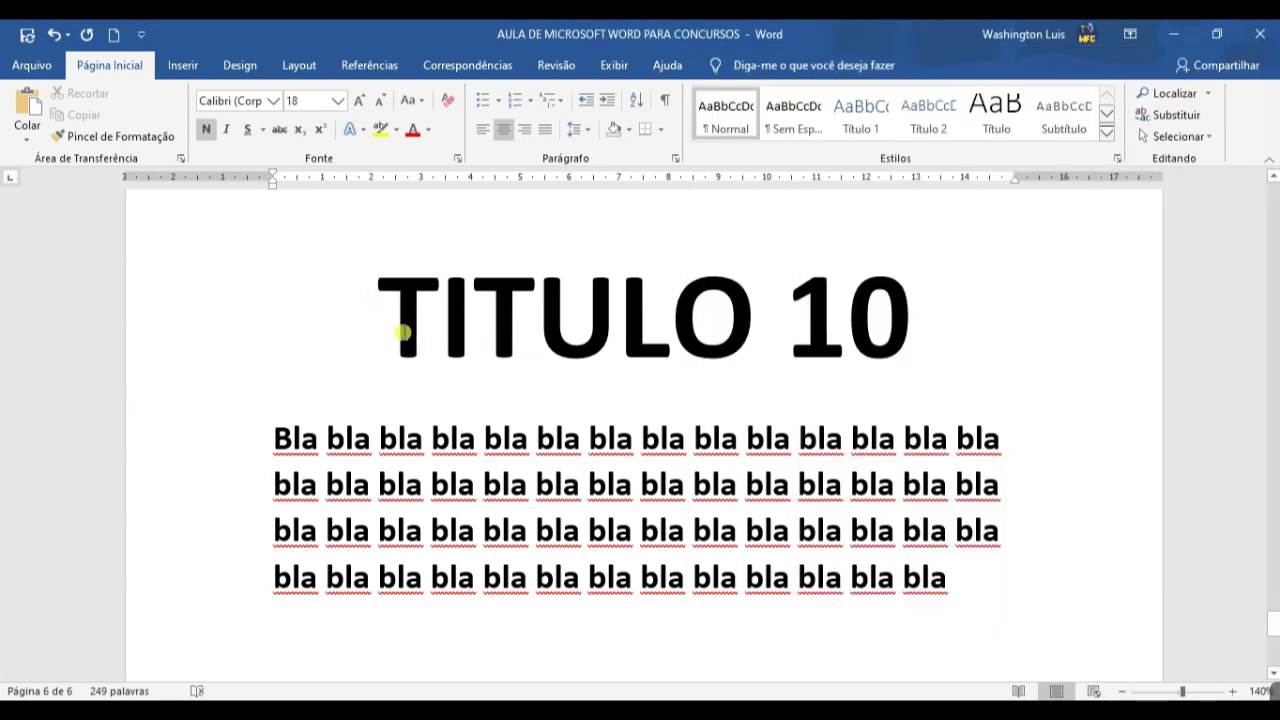
- Select the entire 'TITULO 10' heading on page 6 for bookmarking
left_click_drag(424, 335, 858, 362)
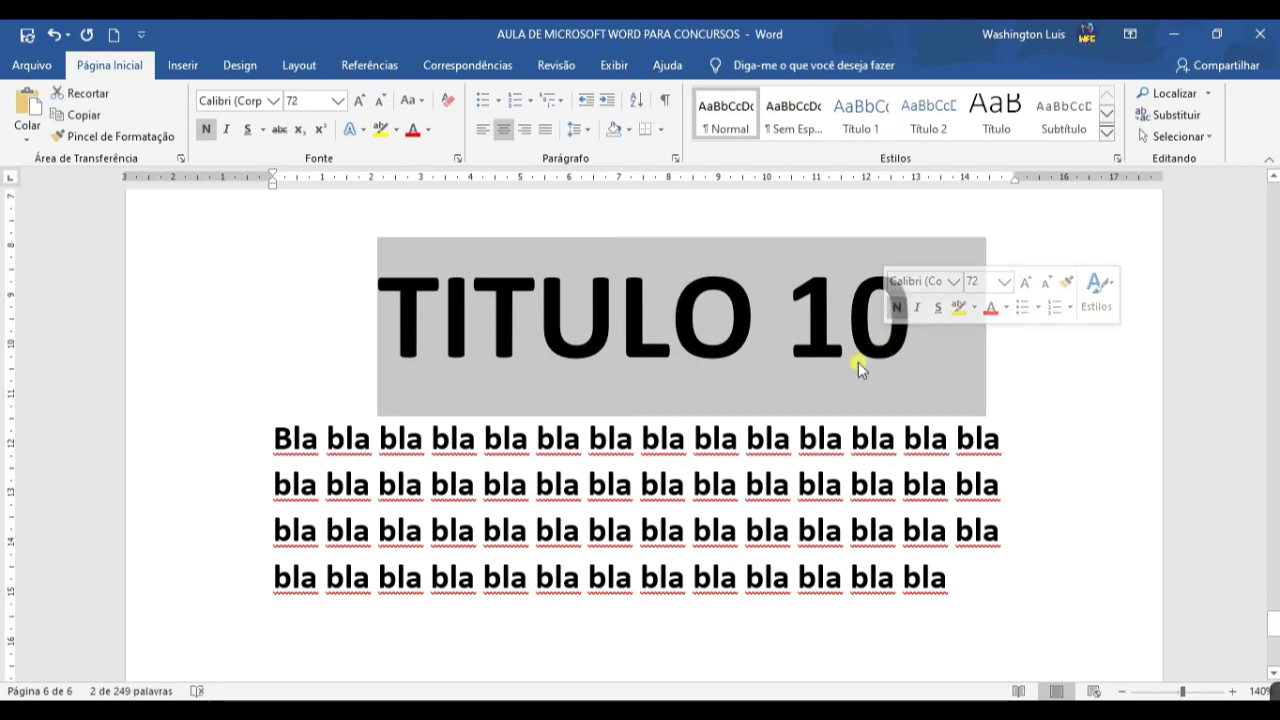
left_click(183, 65)
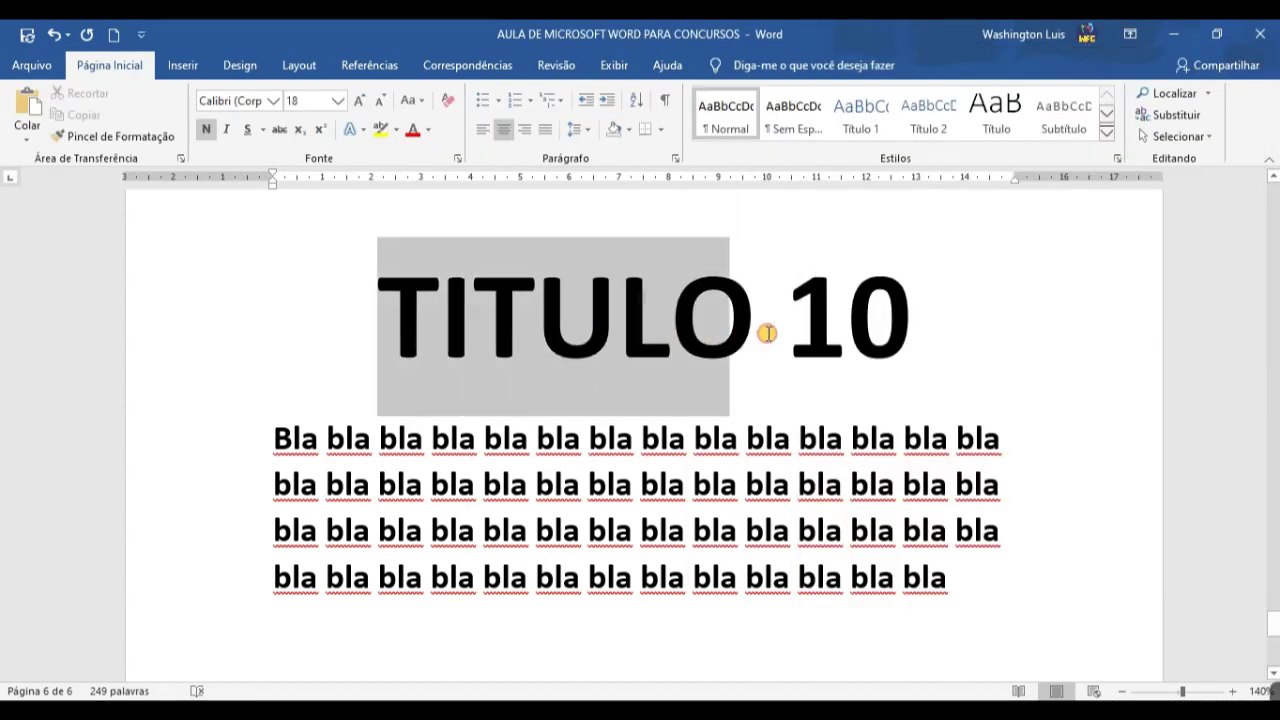
left_click_drag(455, 333, 886, 334)
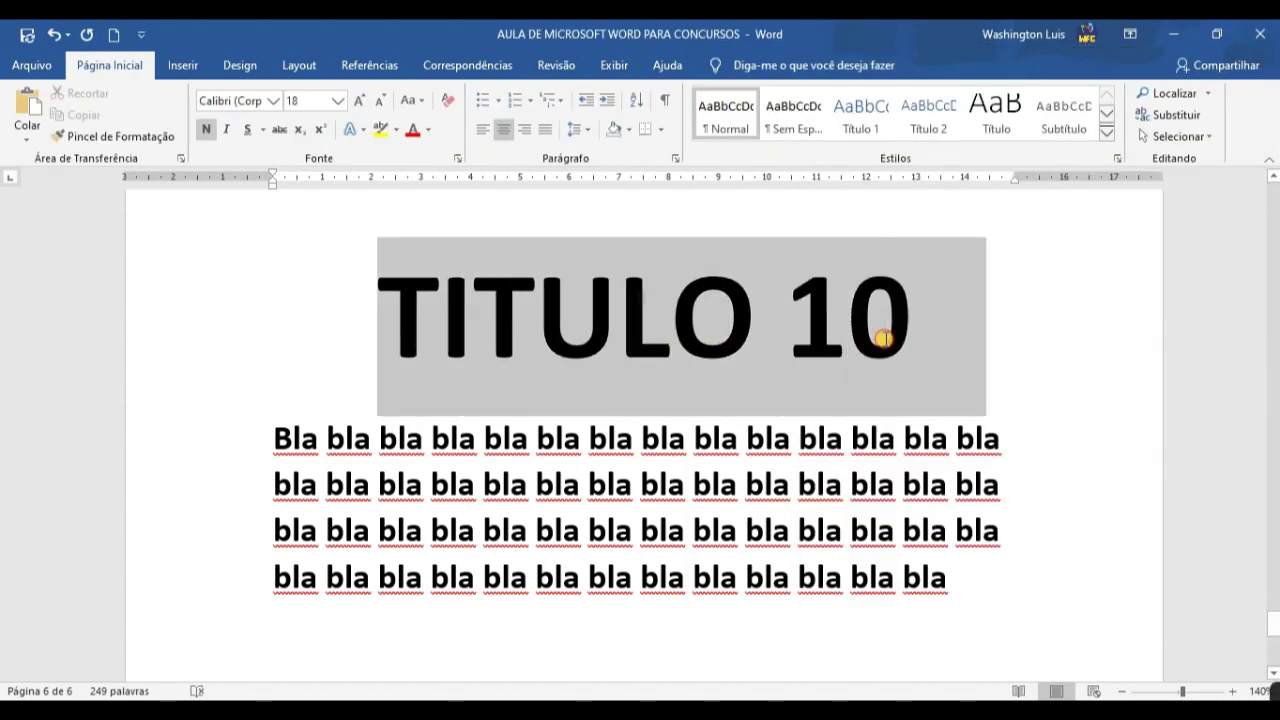
left_click(176, 64)
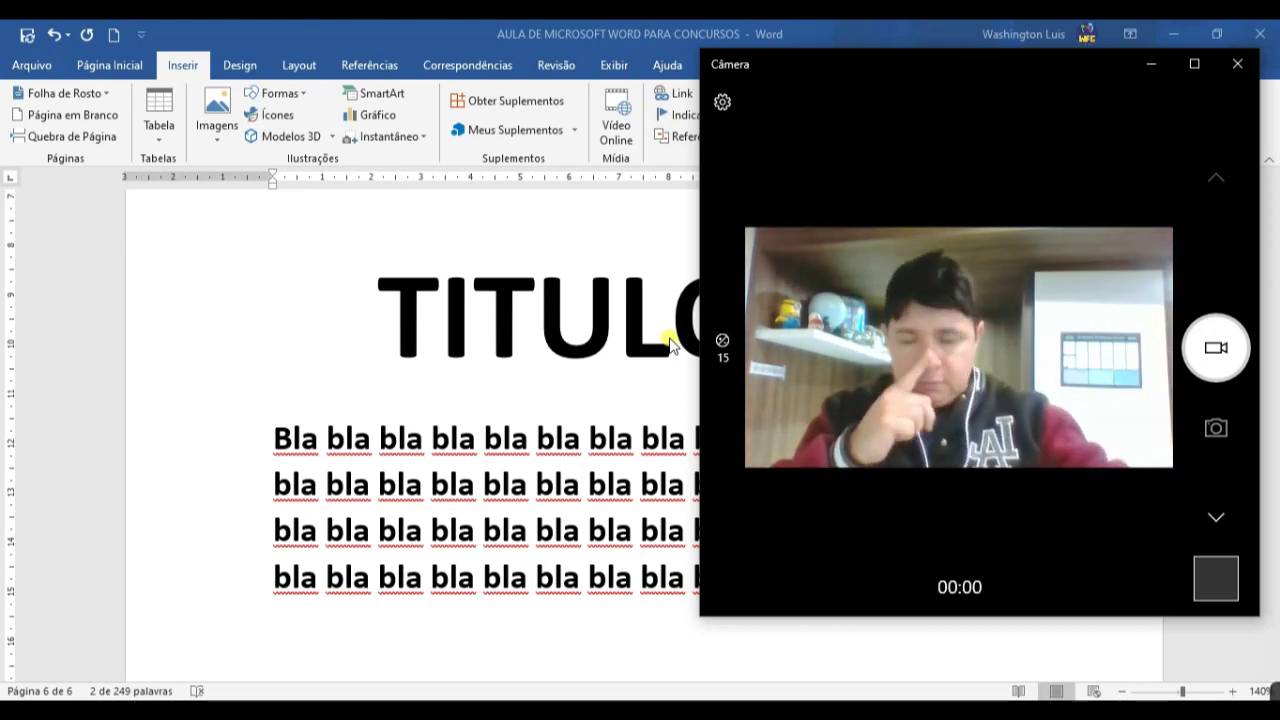
left_click(468, 345)
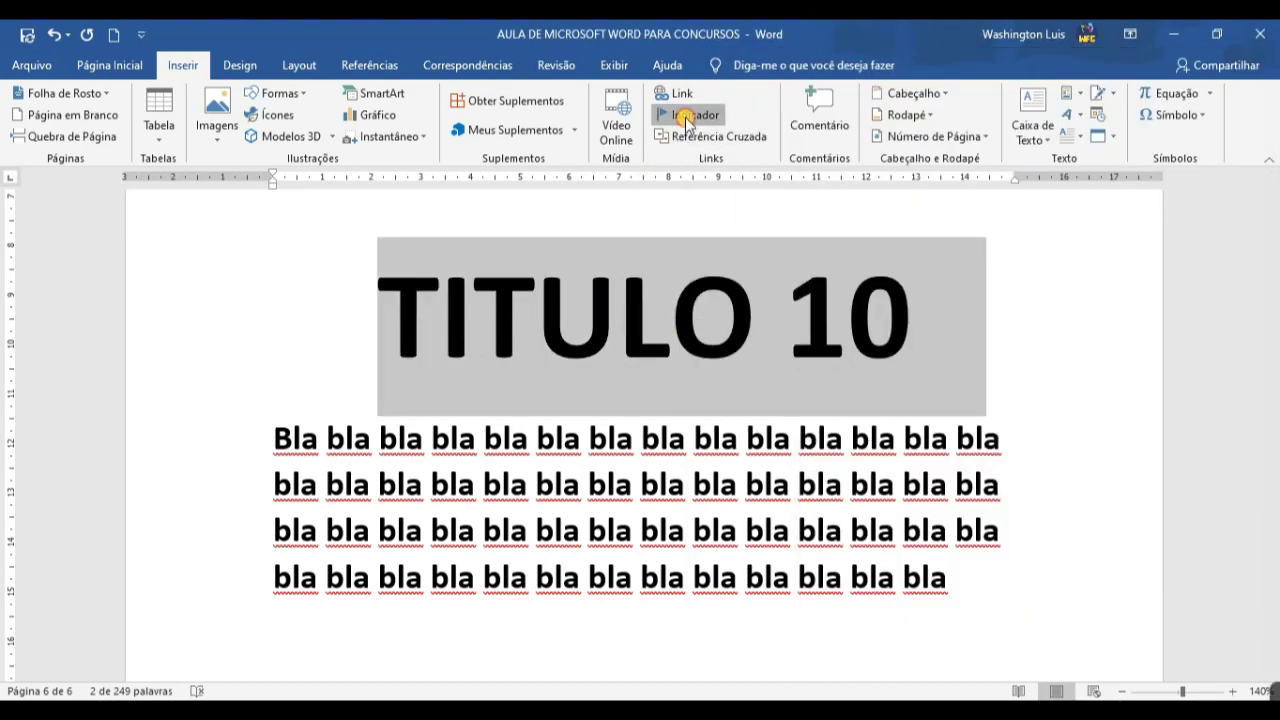
- Add a TITULO10 bookmark to the page-6 heading
left_click(686, 117)
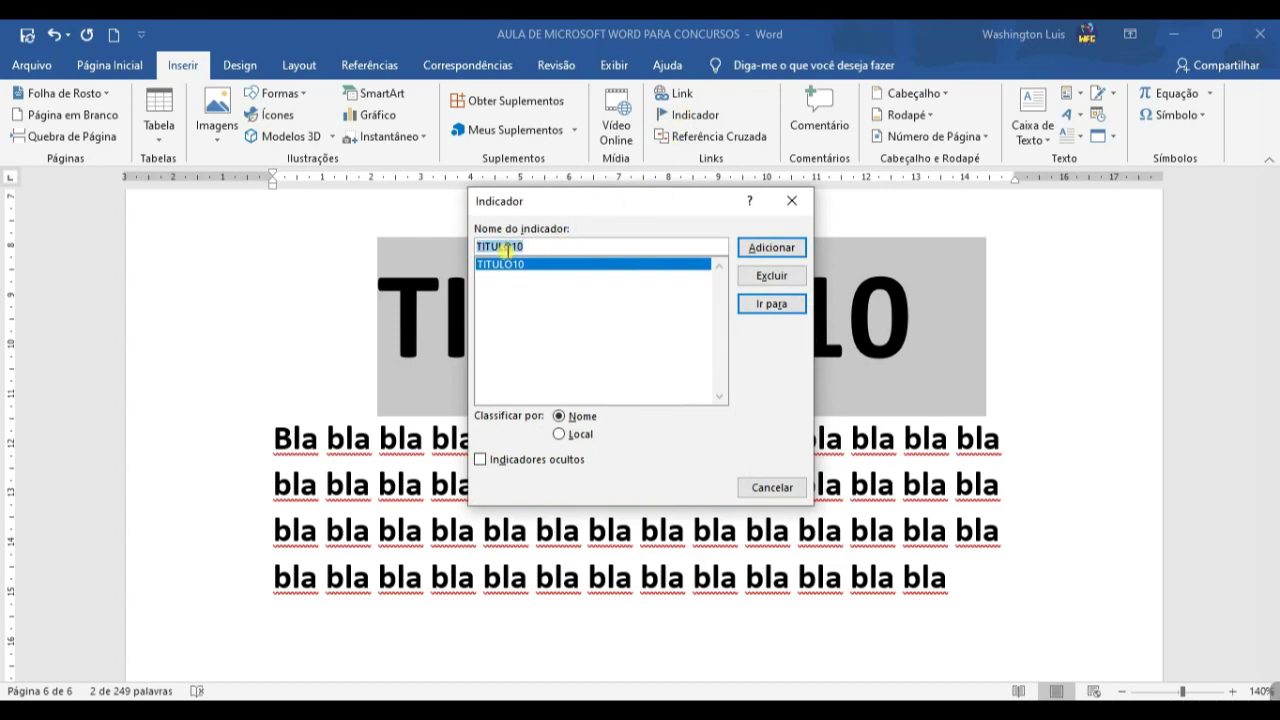
left_click_drag(580, 203, 259, 201)
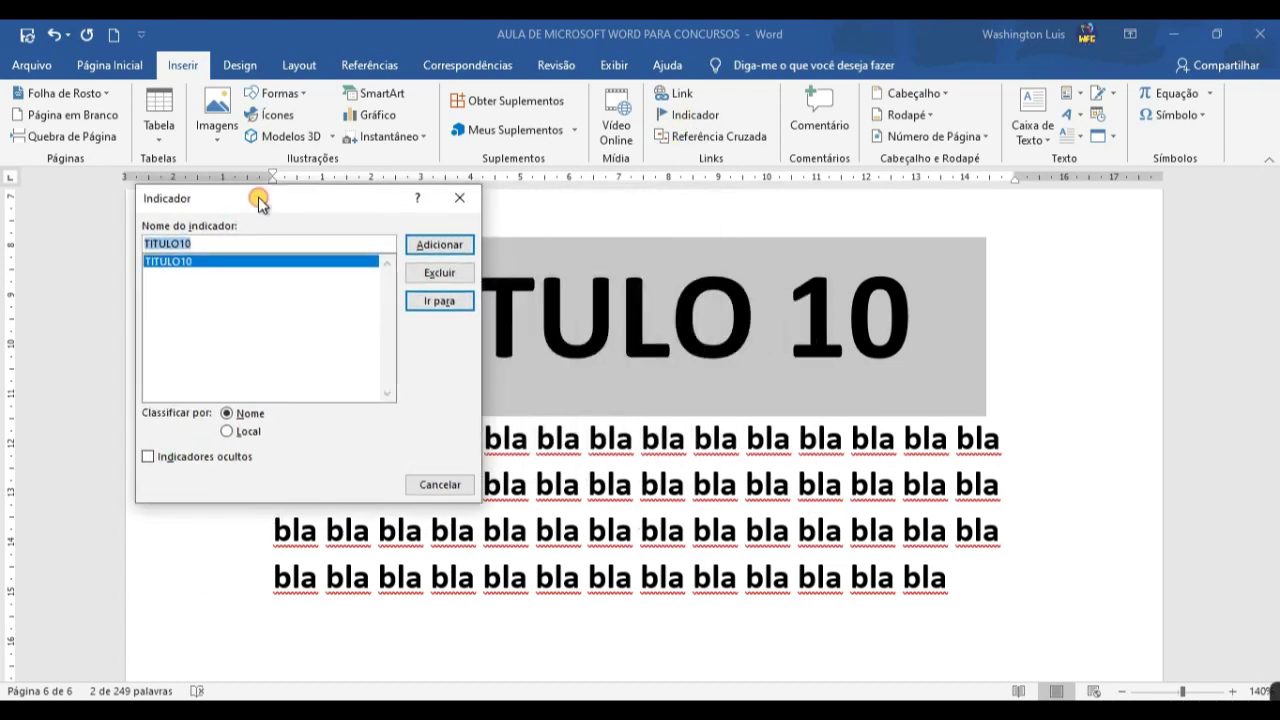
left_click(440, 245)
left_click(491, 471)
- Delete the old TITULO 10 line under EXEMPLO: on page 2, retyping and removing it again
scroll(528, 466, "down", 5)
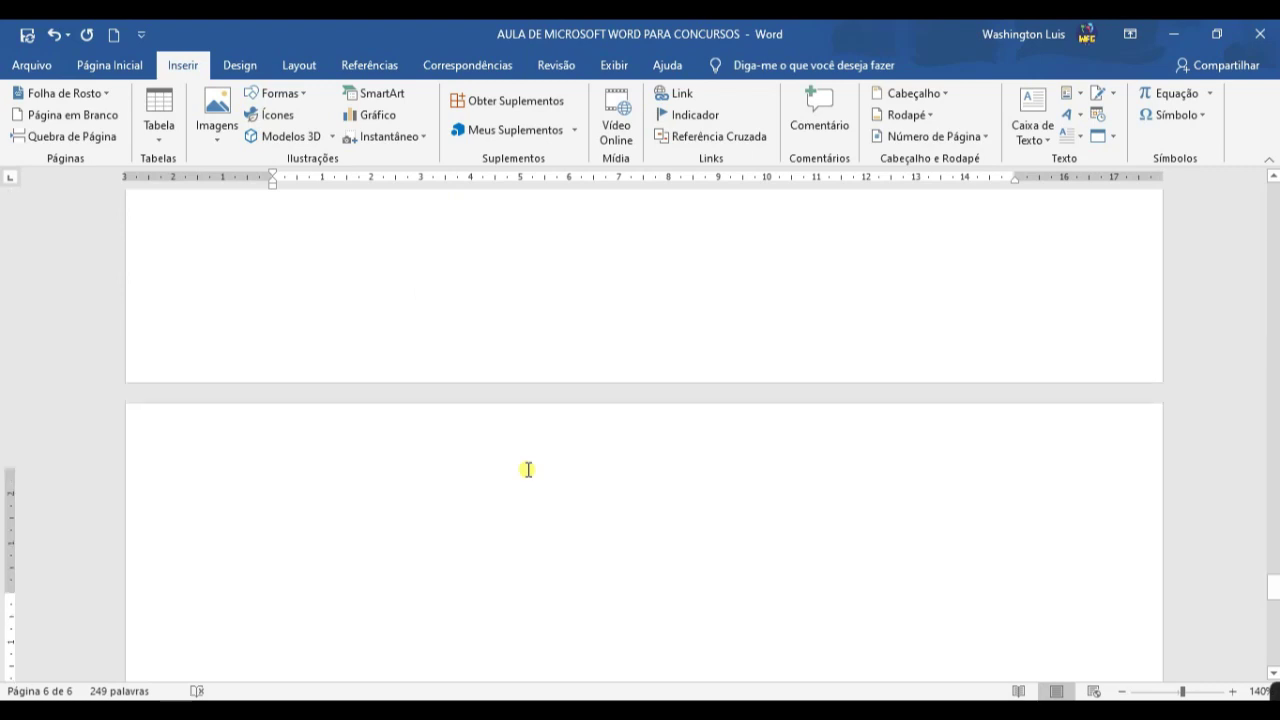
scroll(528, 468, "up", 3)
scroll(528, 467, "up", 3)
scroll(526, 466, "up", 5)
scroll(526, 466, "up", 5)
scroll(526, 466, "down", 3)
left_click_drag(815, 405, 303, 406)
key("Delete")
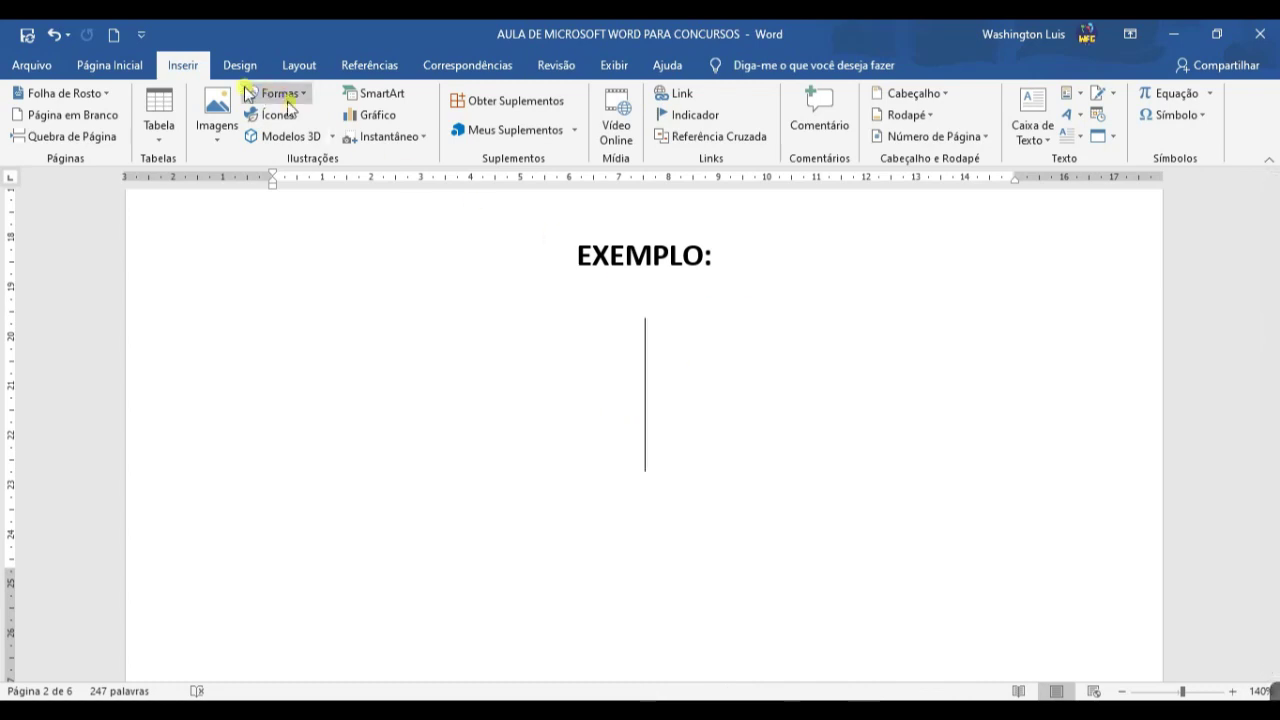
type("TITULO 10")
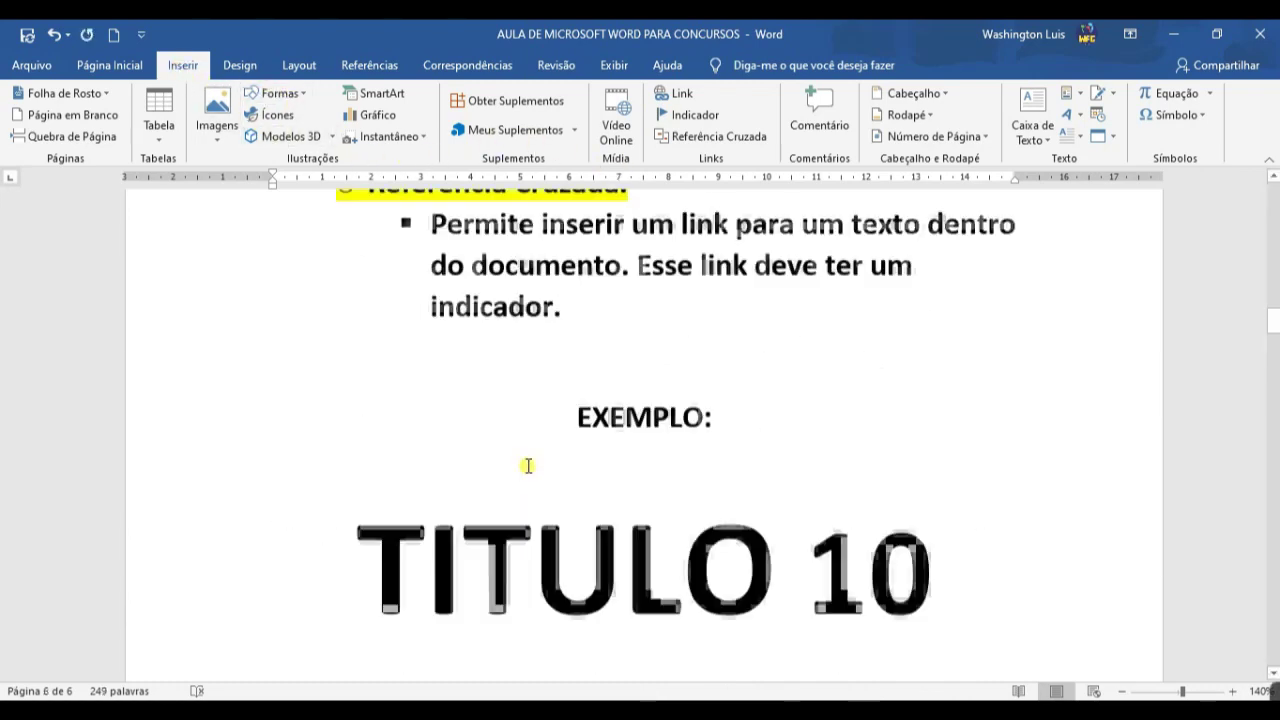
left_click_drag(940, 386, 357, 403)
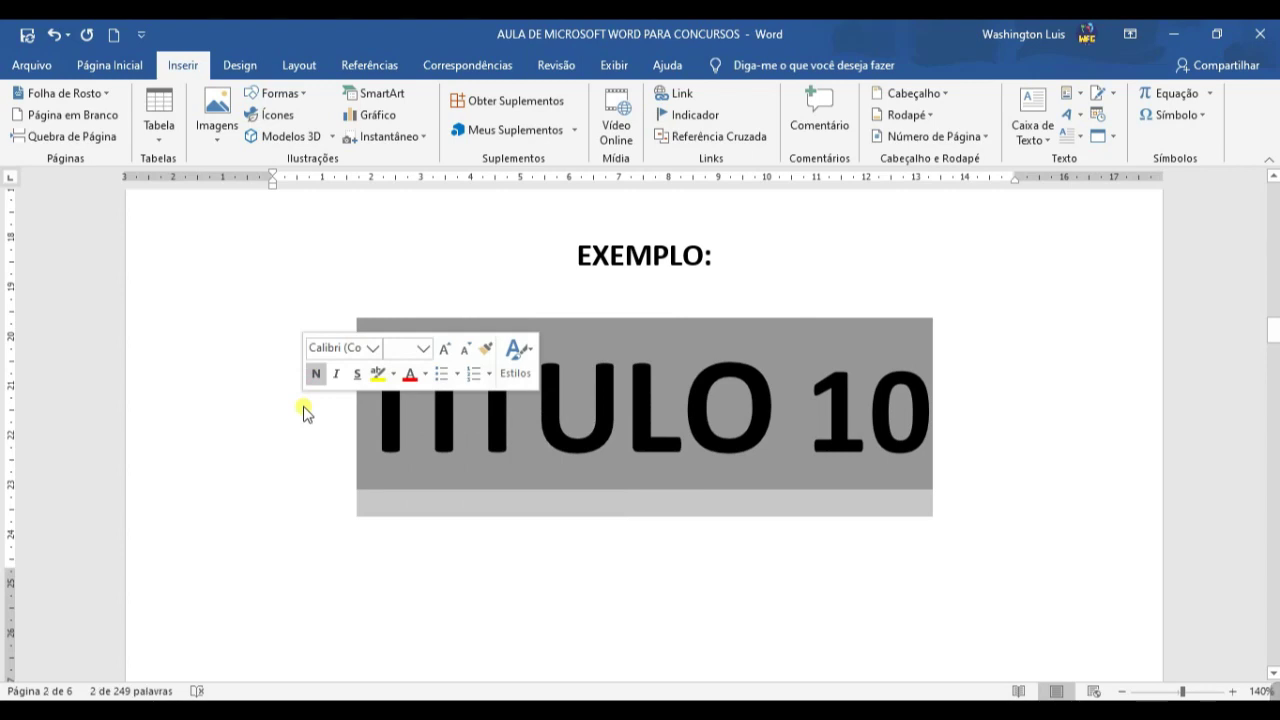
key("Delete")
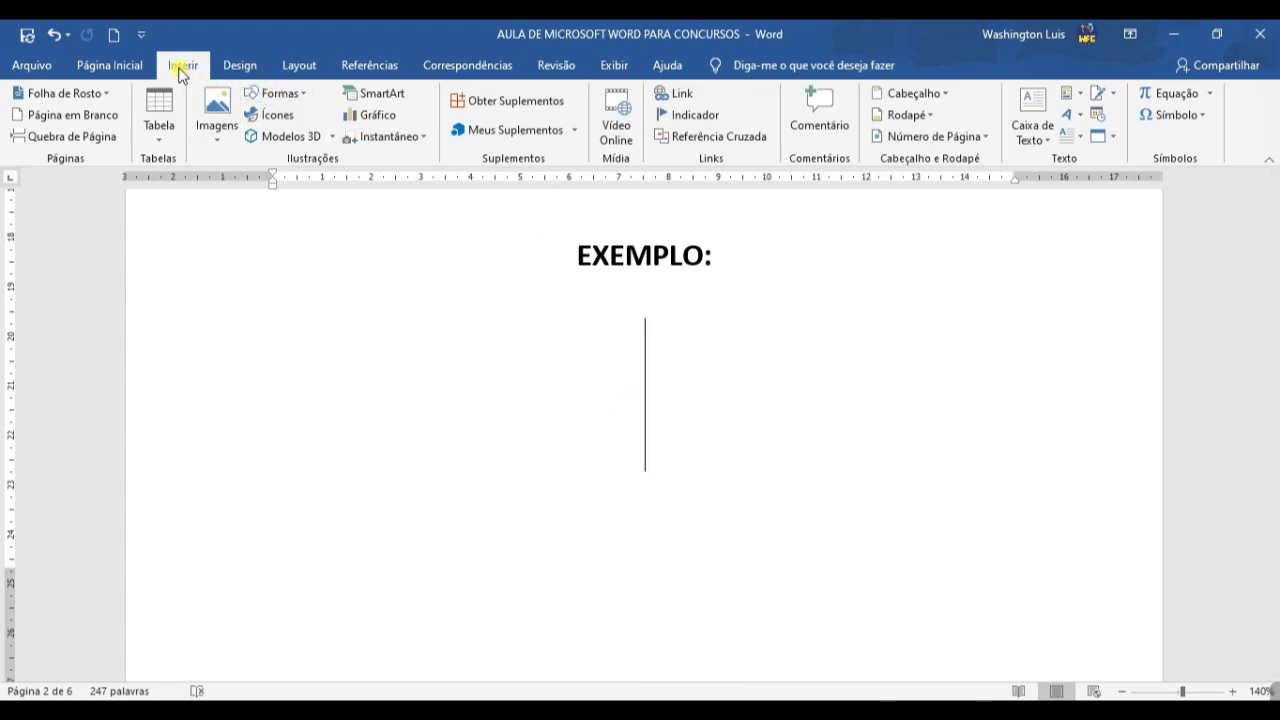
- Insert an Indicador-type cross-reference to the TITULO10 bookmark
left_click(719, 137)
left_click(505, 429)
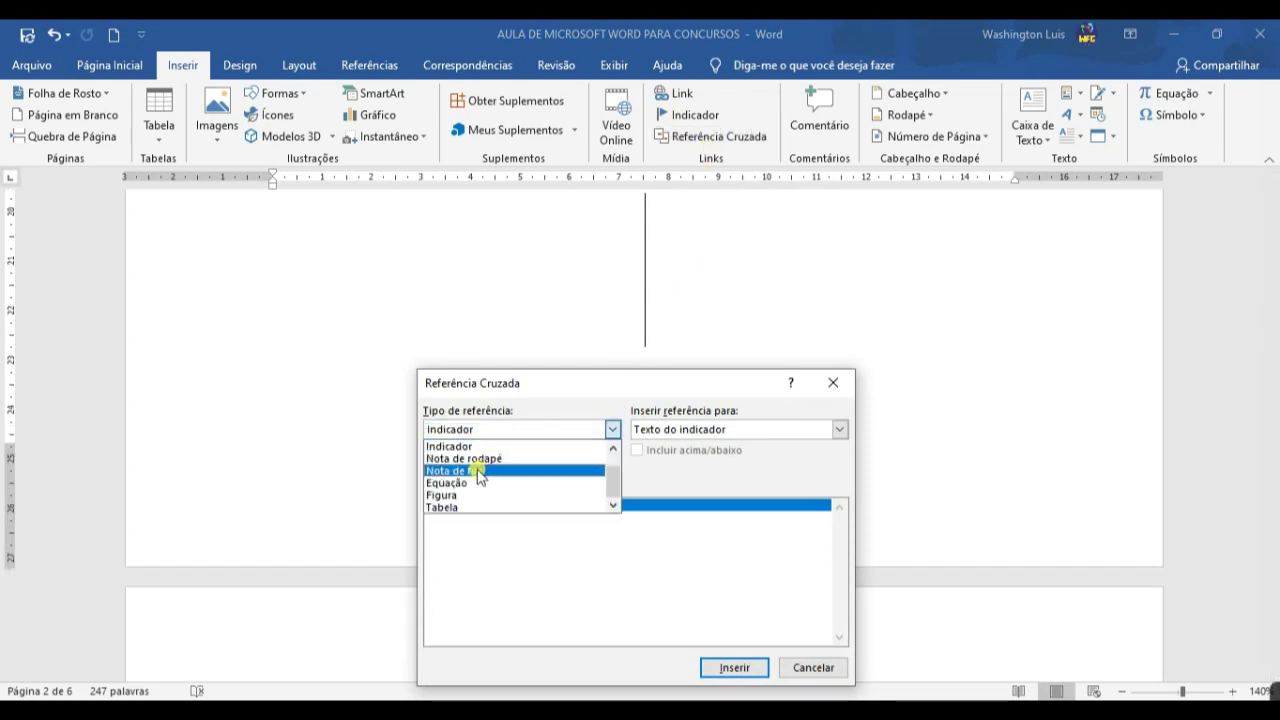
left_click(477, 447)
left_click_drag(548, 376, 213, 143)
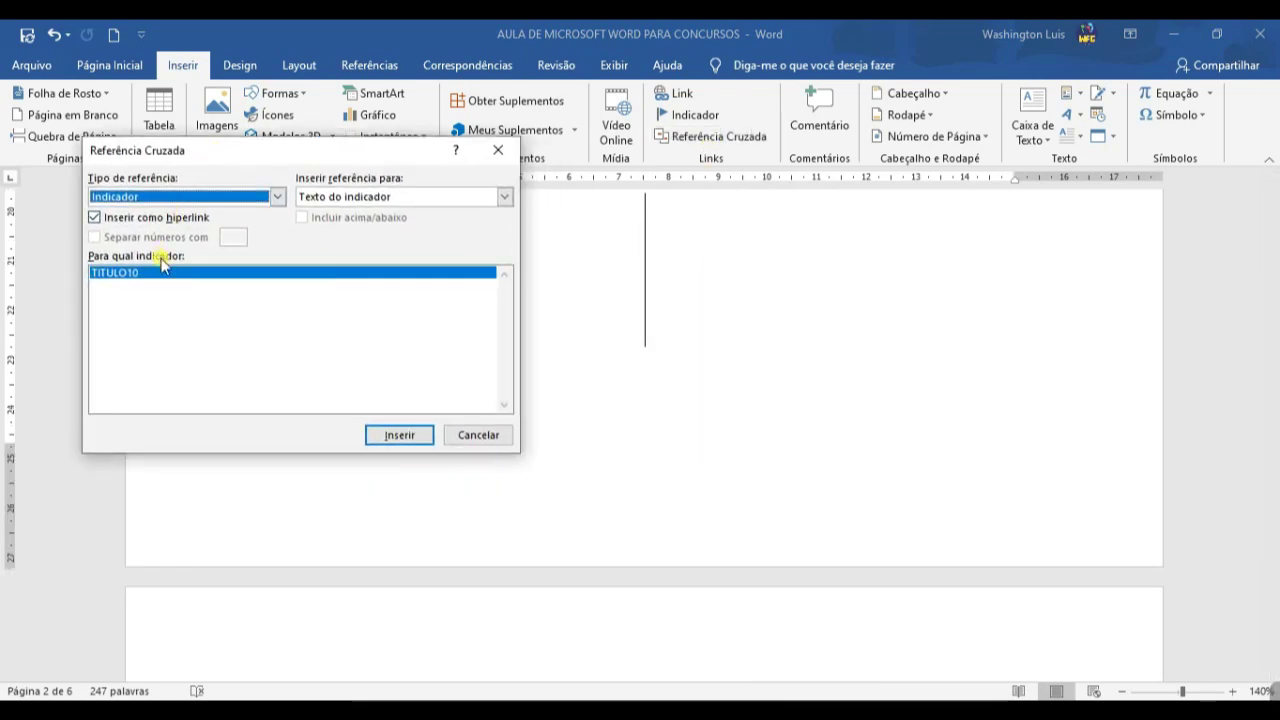
left_click(399, 435)
left_click(478, 435)
- Reinsert the hyperlinked TITULO10 cross-reference under EXEMPLO: and close the cross-reference dialog
left_click(719, 136)
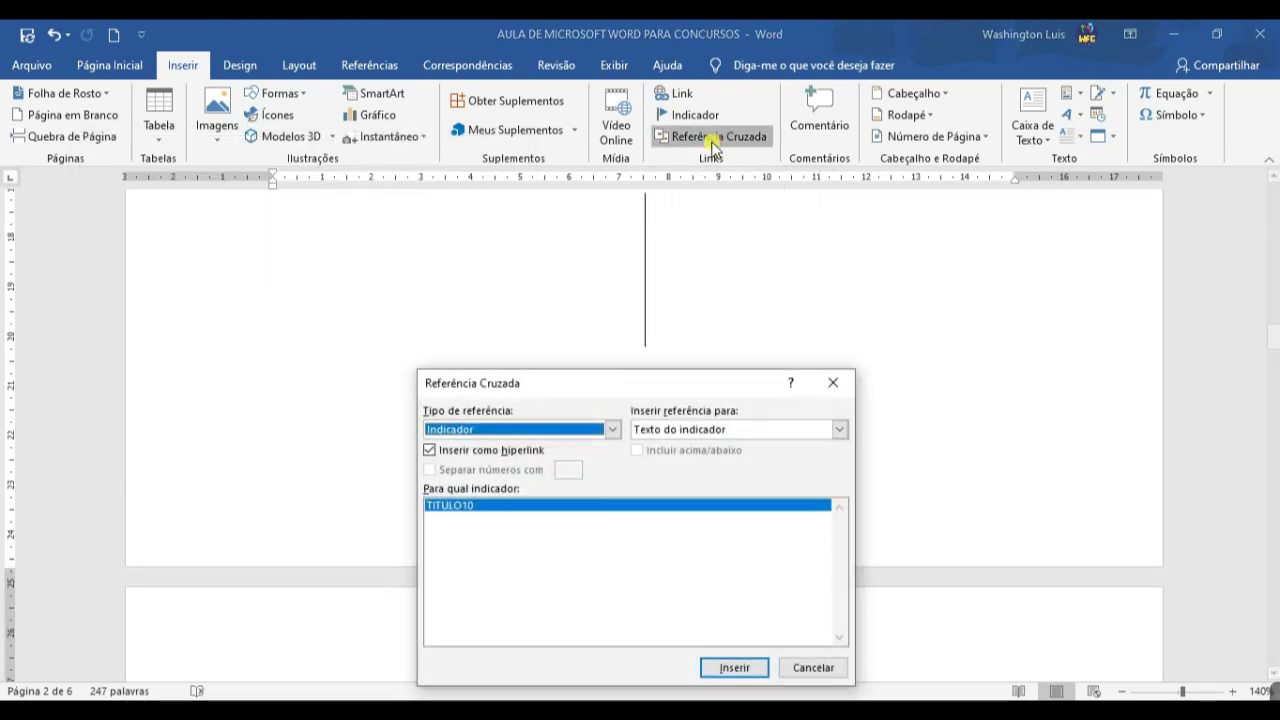
left_click(505, 428)
left_click(476, 445)
mouse_move(543, 377)
left_mouse_down()
mouse_move(352, 262)
mouse_move(200, 144)
left_mouse_up()
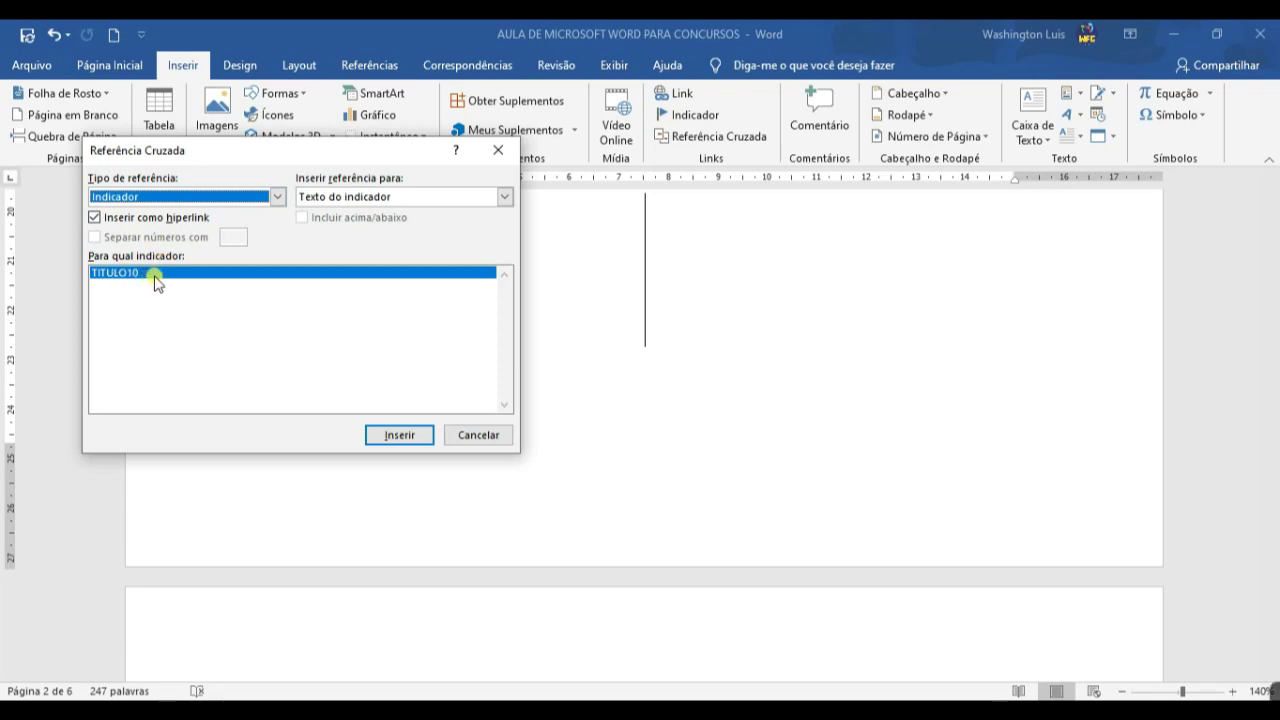
left_click(399, 435)
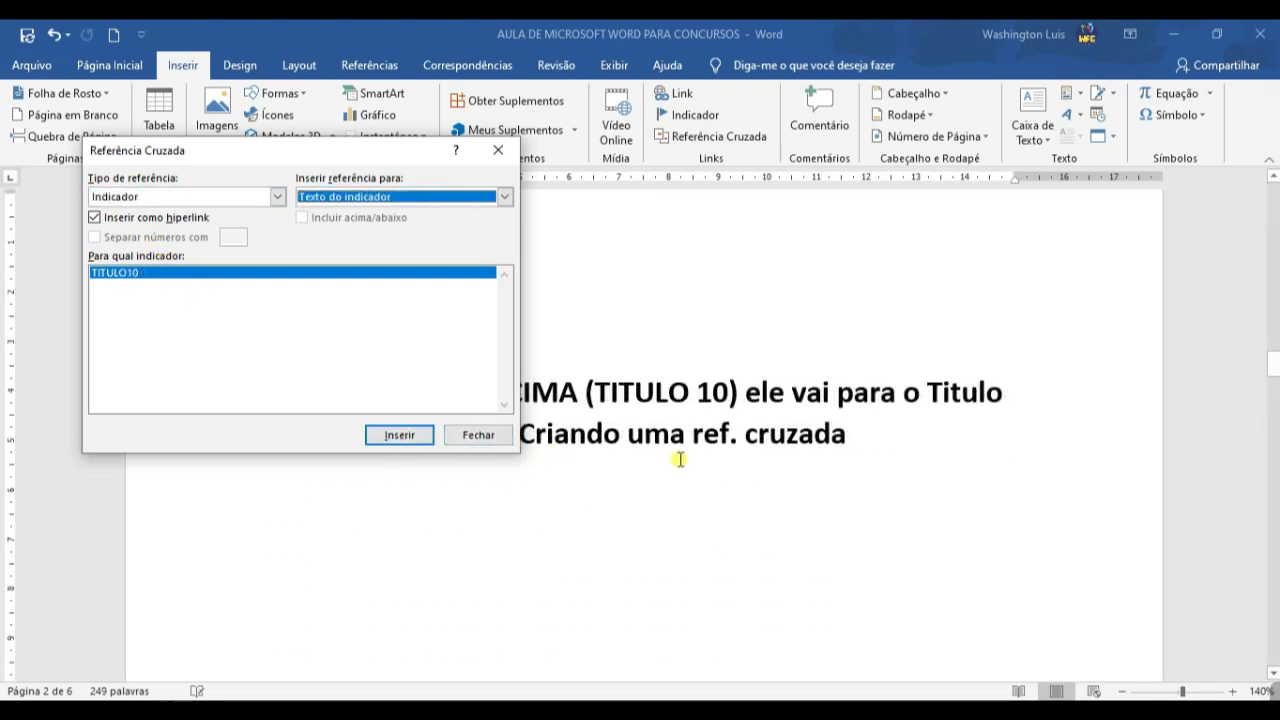
left_click(498, 150)
scroll(749, 456, "up", 10)
scroll(700, 500, "down", 2)
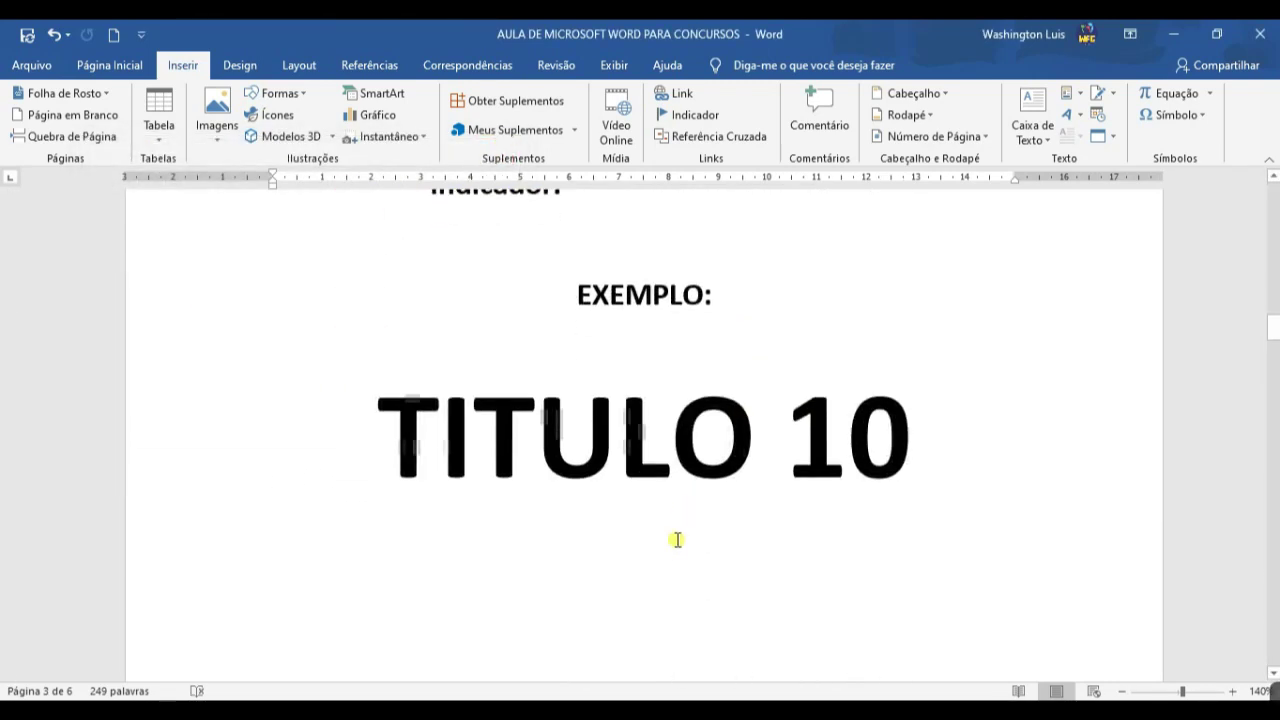
- Follow the TITULO 10 cross-reference to the page-6 heading, then return to the page-2 notes
scroll(694, 557, "down", 2)
scroll(971, 386, "up", 3)
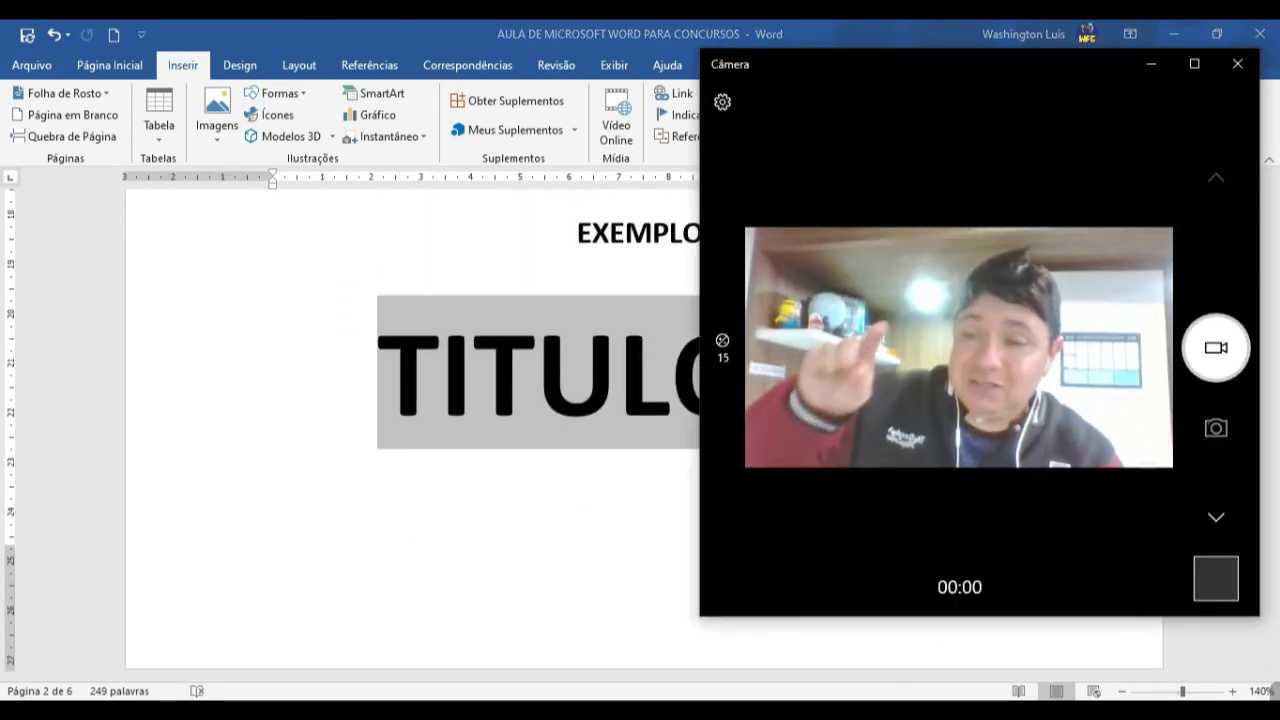
scroll(694, 557, "down", 2)
scroll(968, 386, "up", 3)
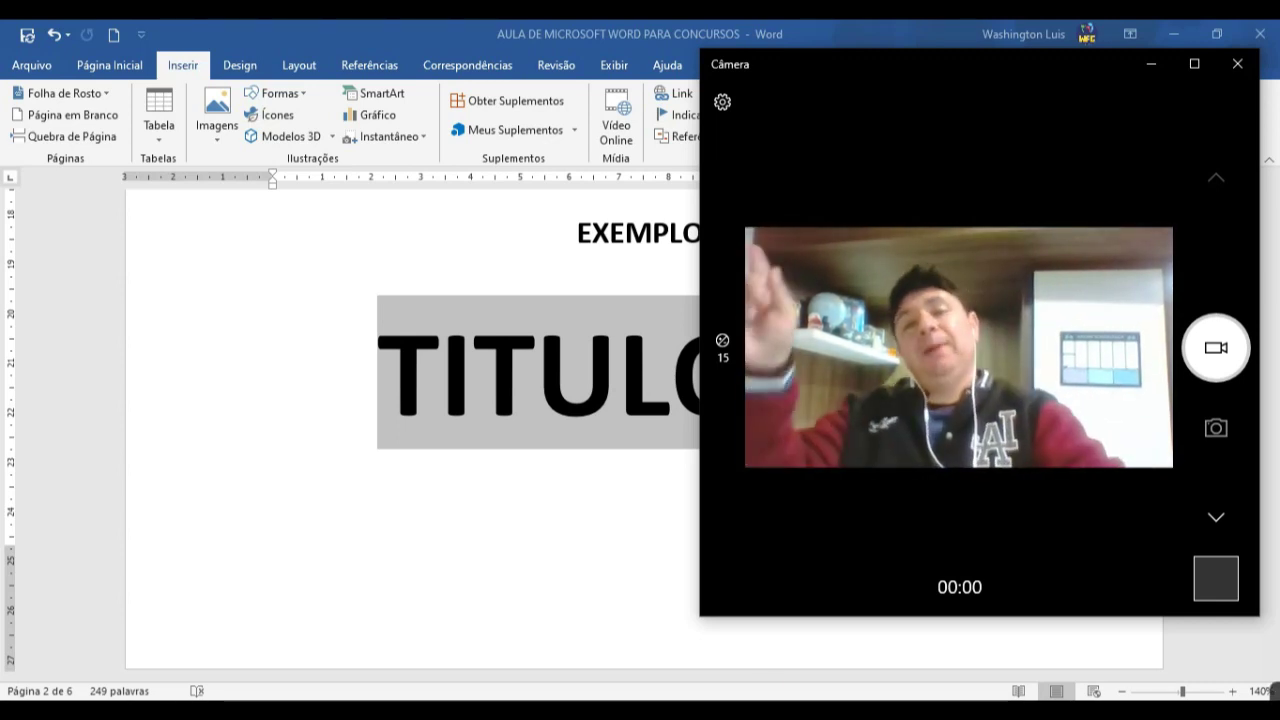
left_click(528, 526)
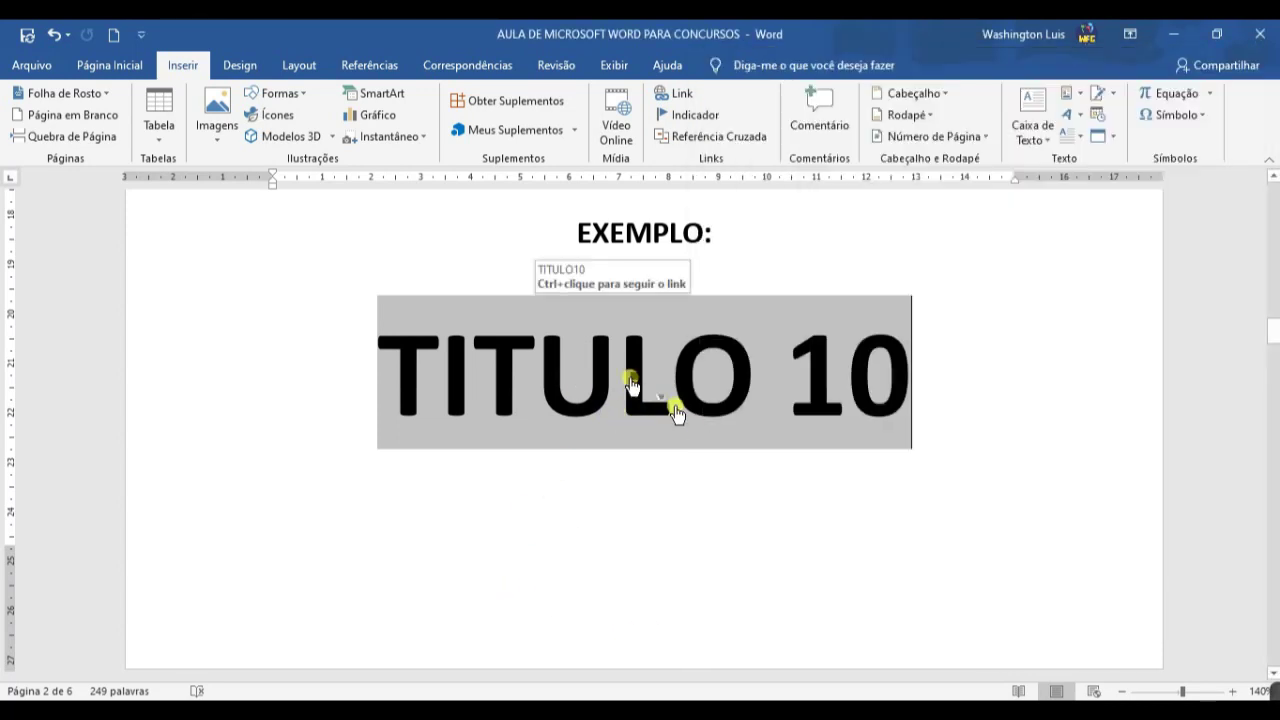
left_click(640, 395, "ctrl")
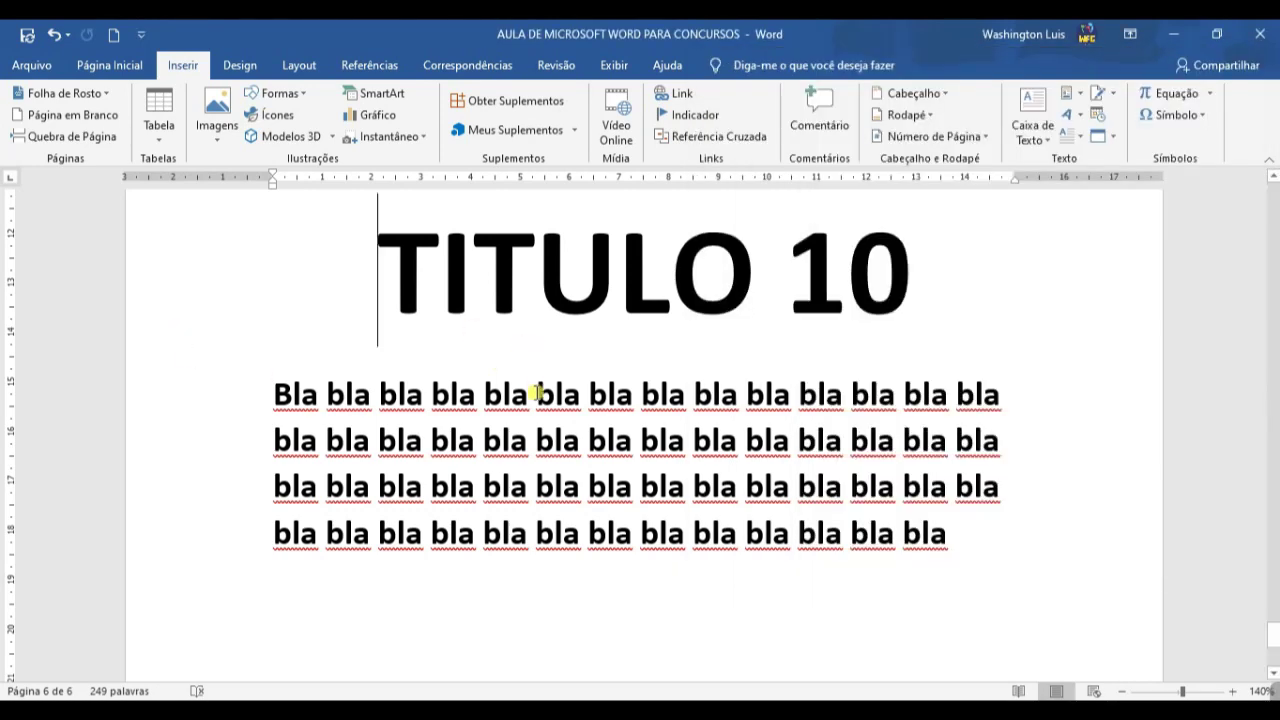
scroll(534, 391, "down", 5)
scroll(534, 395, "up", 10)
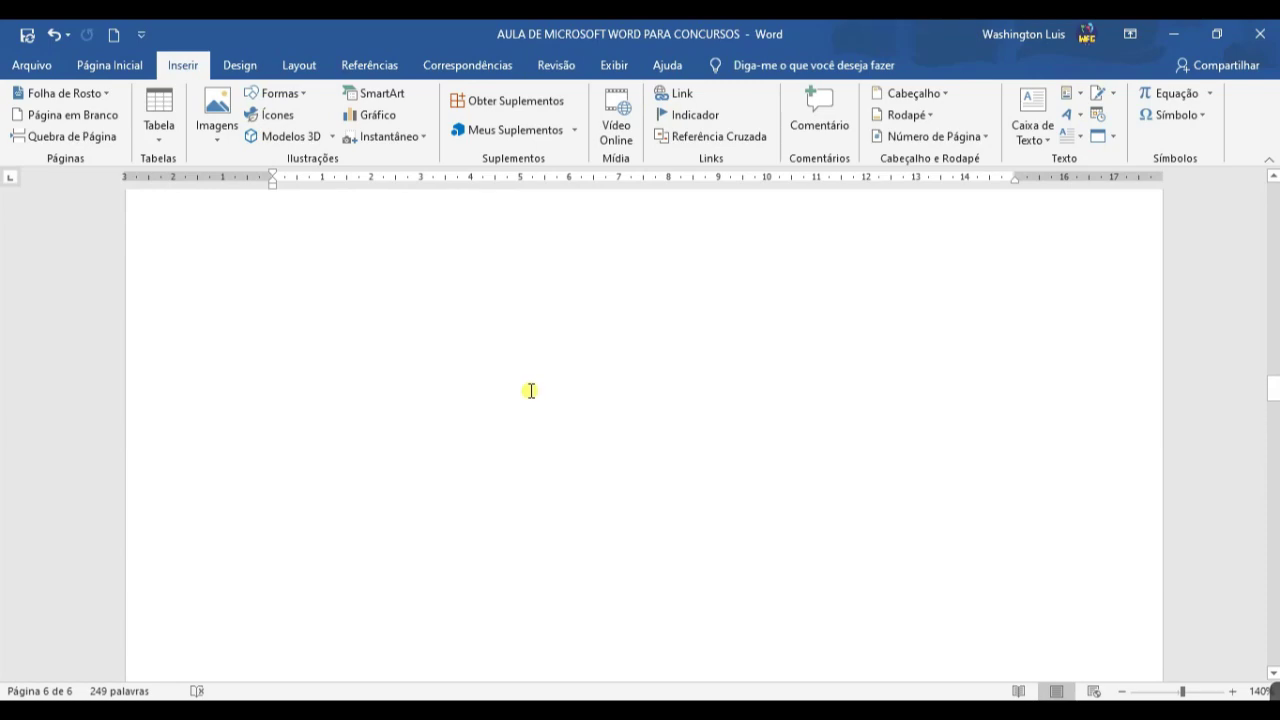
scroll(531, 393, "down", 3)
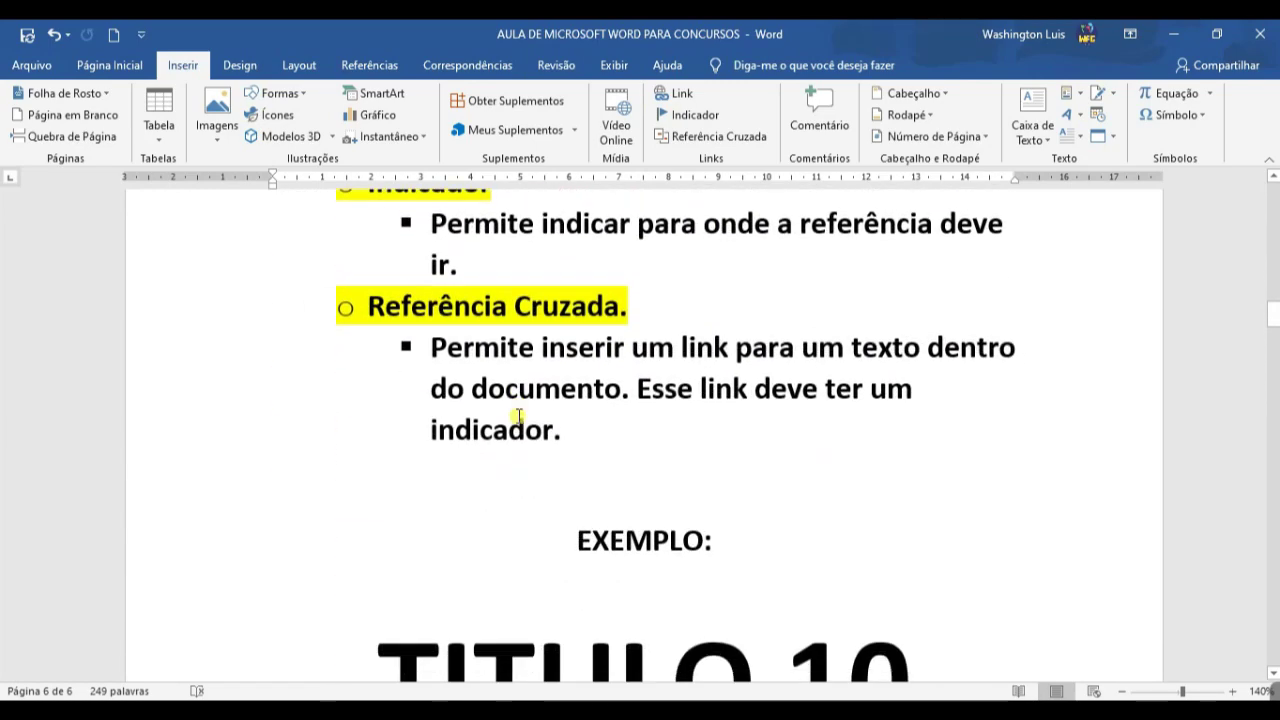
- Add a REFERÊNCIA CRUZADA bullet defining it as the starting point
left_click(594, 437)
key("Return")
key("BackSpace")
key("BackSpace")
type("REFERÊNCIA CRIZ")
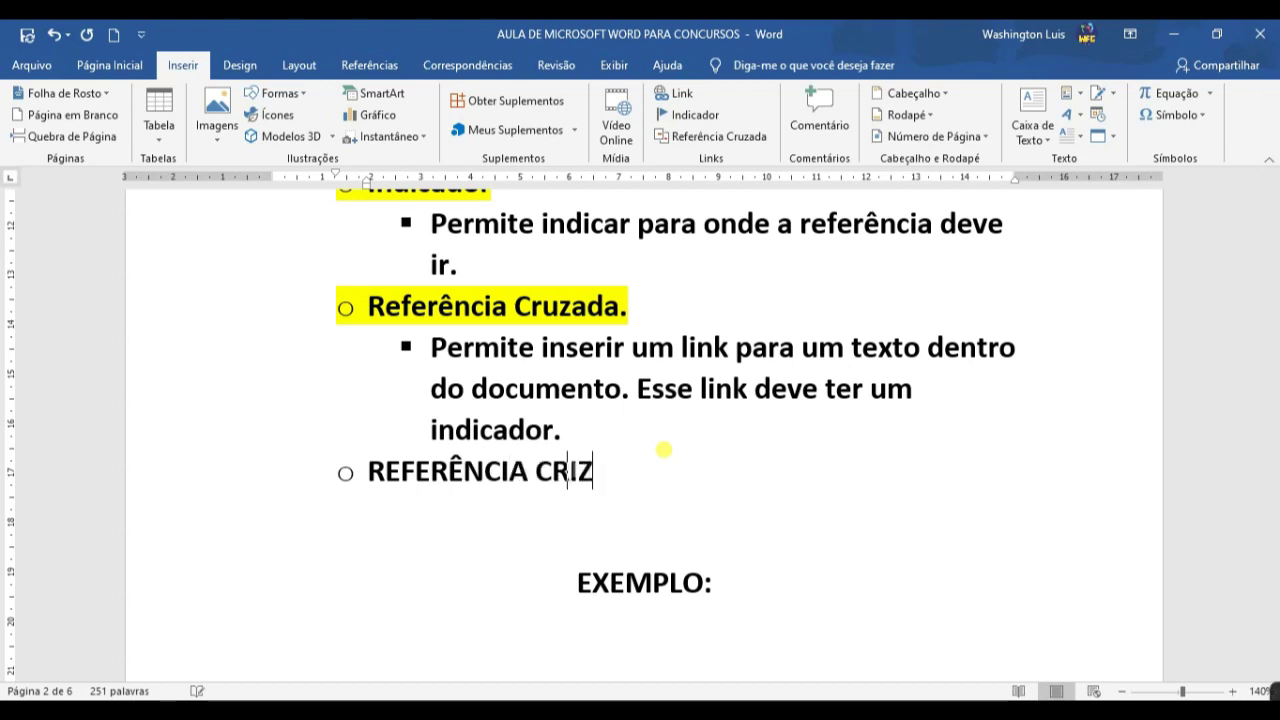
key("BackSpace")
key("BackSpace")
type("UZADA: É o ponto de")
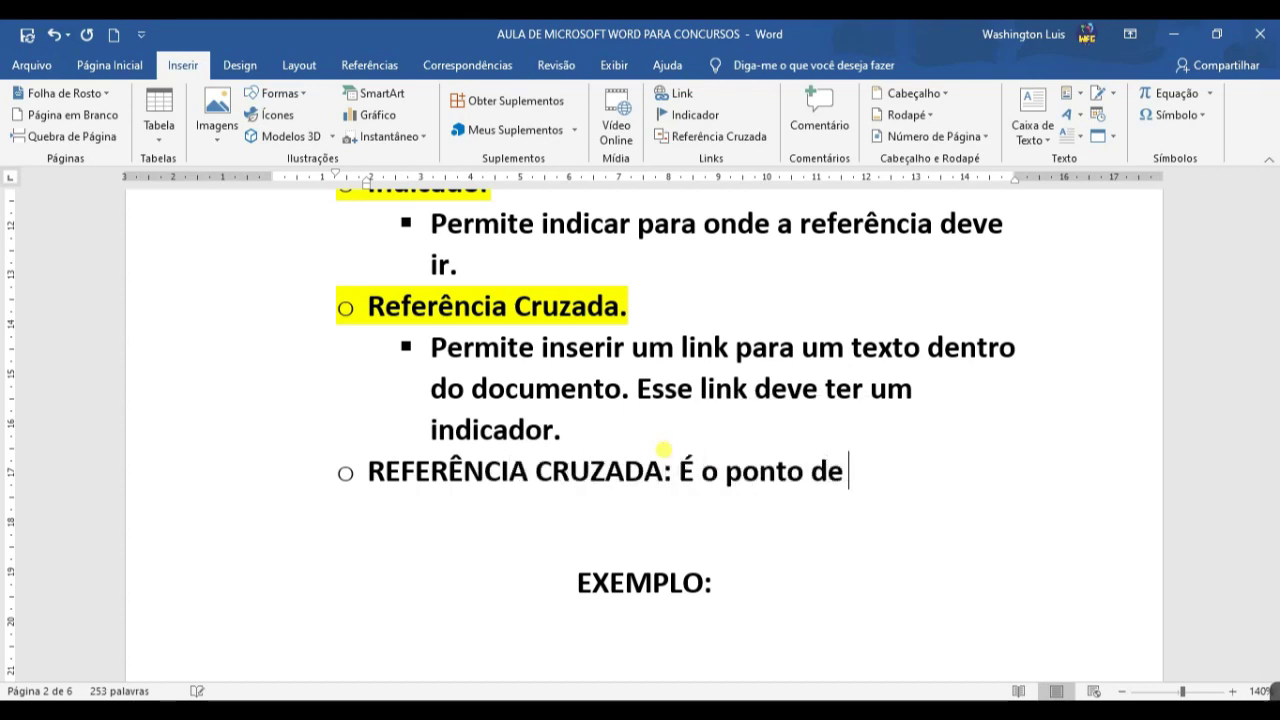
key("BackSpace")
key("BackSpace")
key("BackSpace")
type("artida")
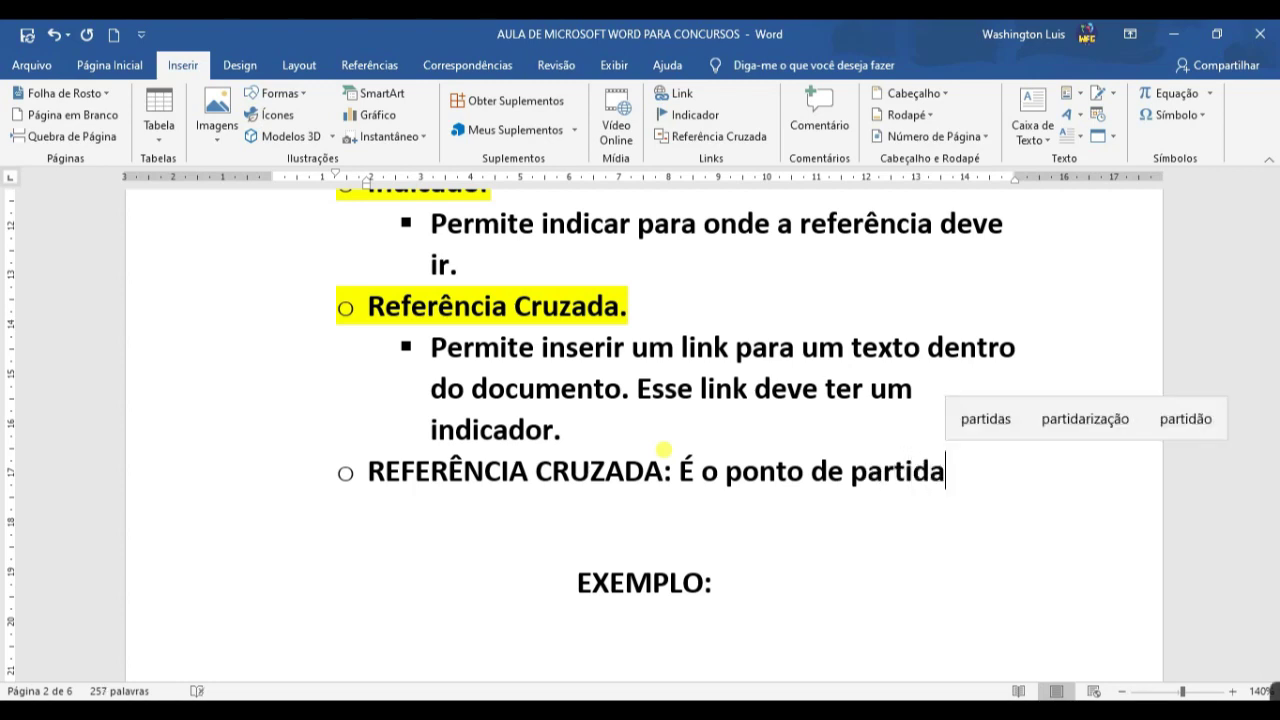
- Add an INDICADOR bullet defining the bookmark as the destination the reference points to
key("Return")
type("ADOR")
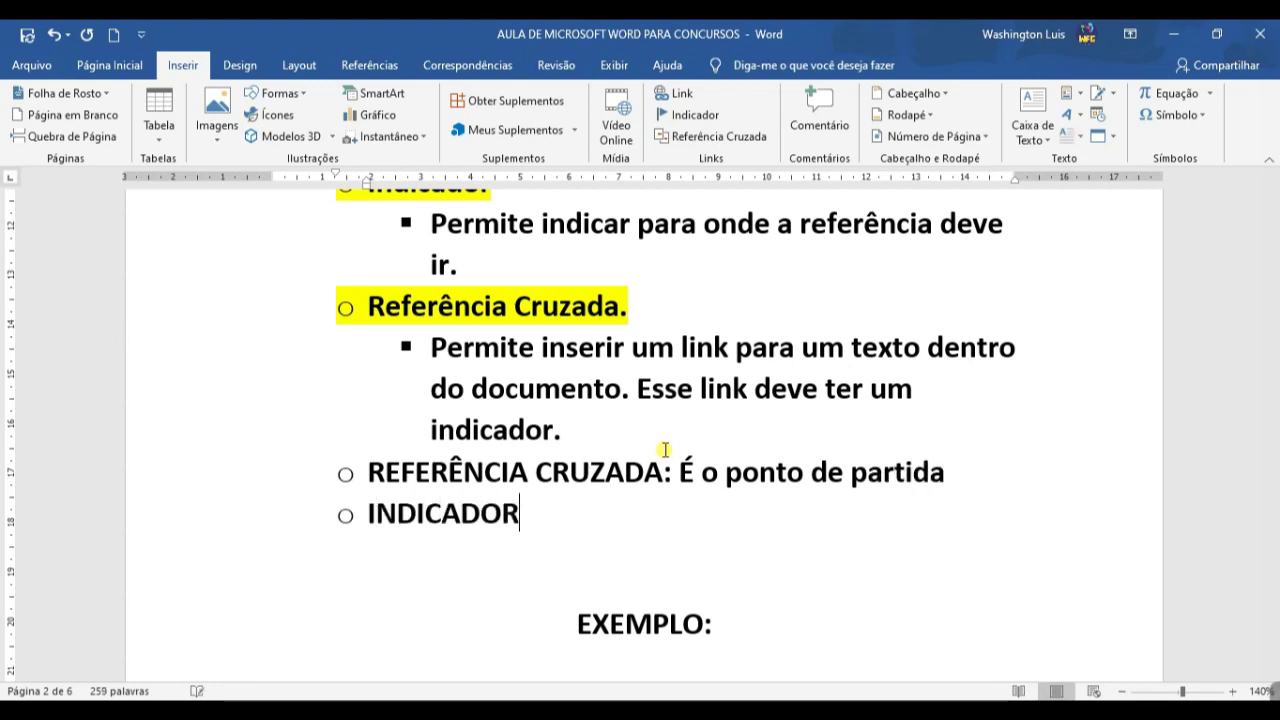
type(": Ponto de ")
type("chegada")
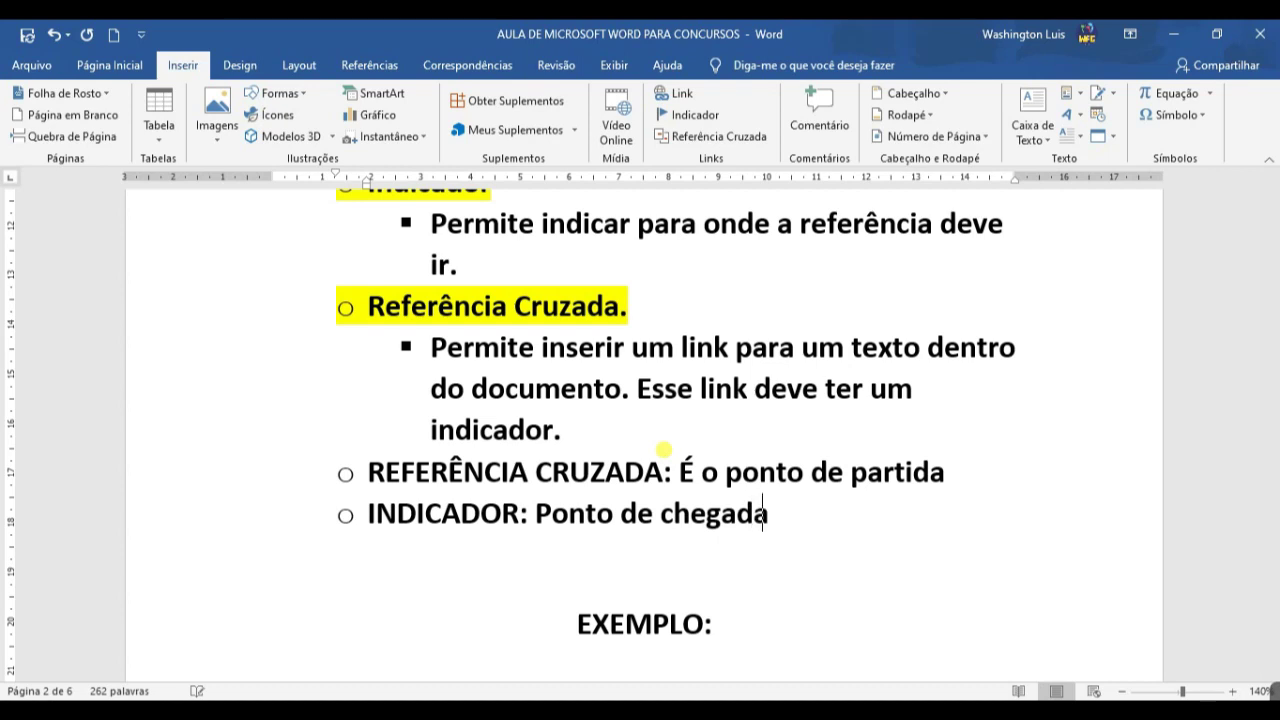
type("para ond")
type("É o")
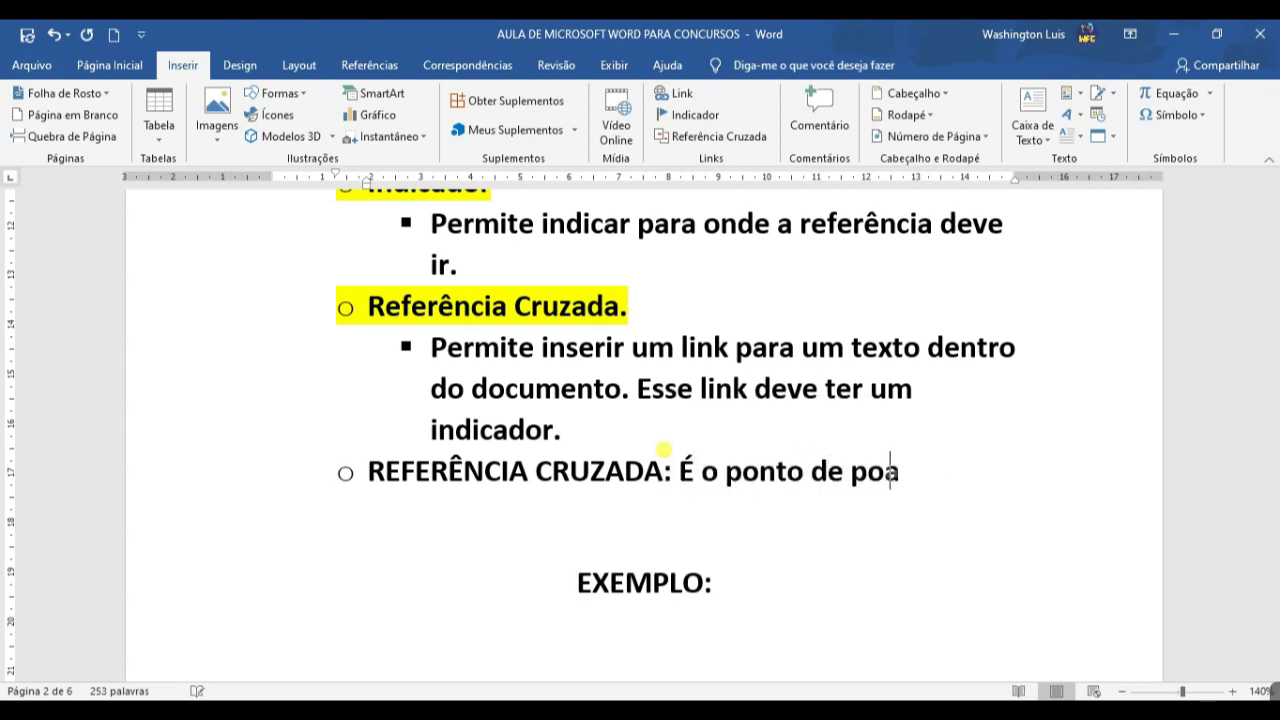
type("a")
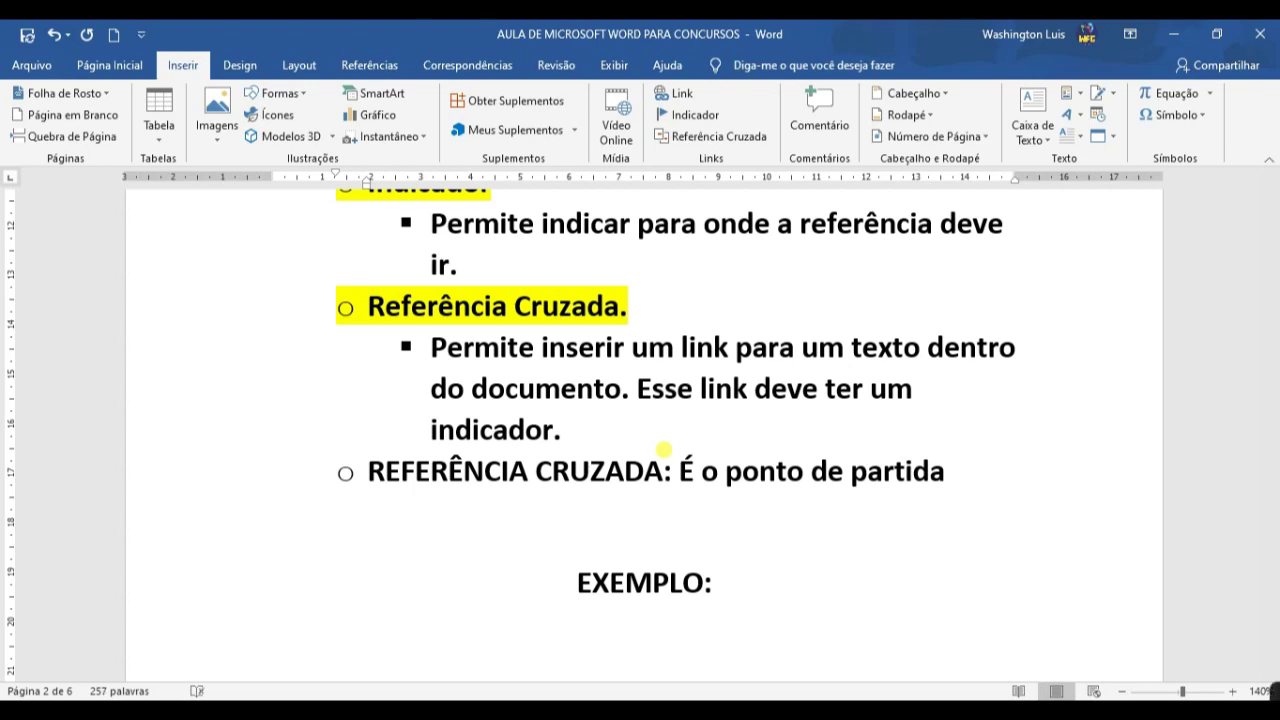
key("Return")
type("DICADOR:")
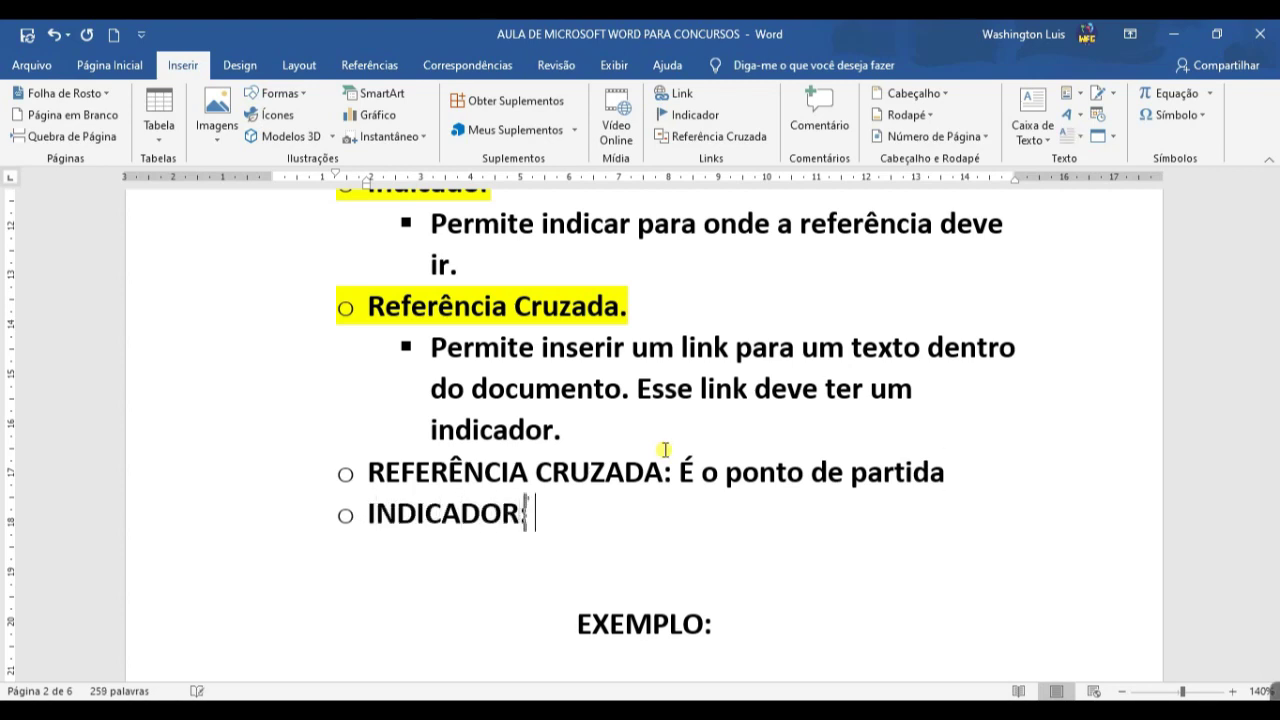
type("de cha, para onde aren")
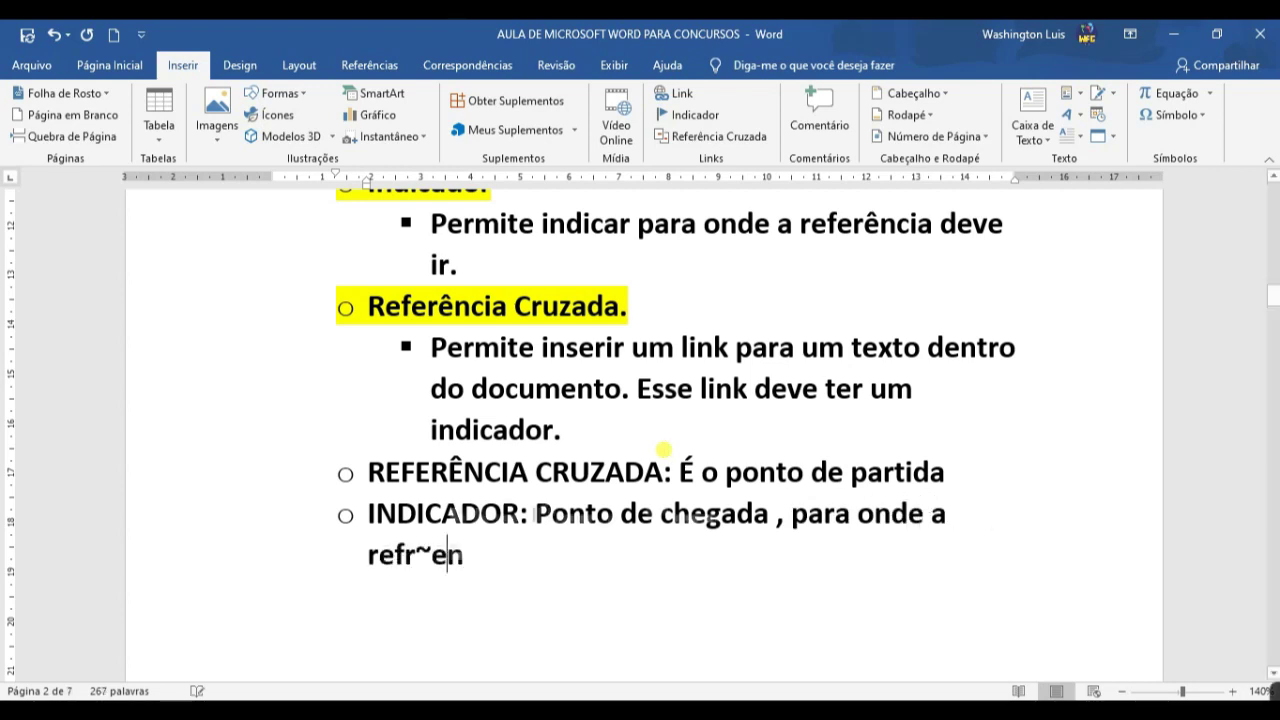
key("BackSpace")
key("BackSpace")
key("BackSpace")
key("BackSpace")
key("BackSpace")
key("BackSpace")
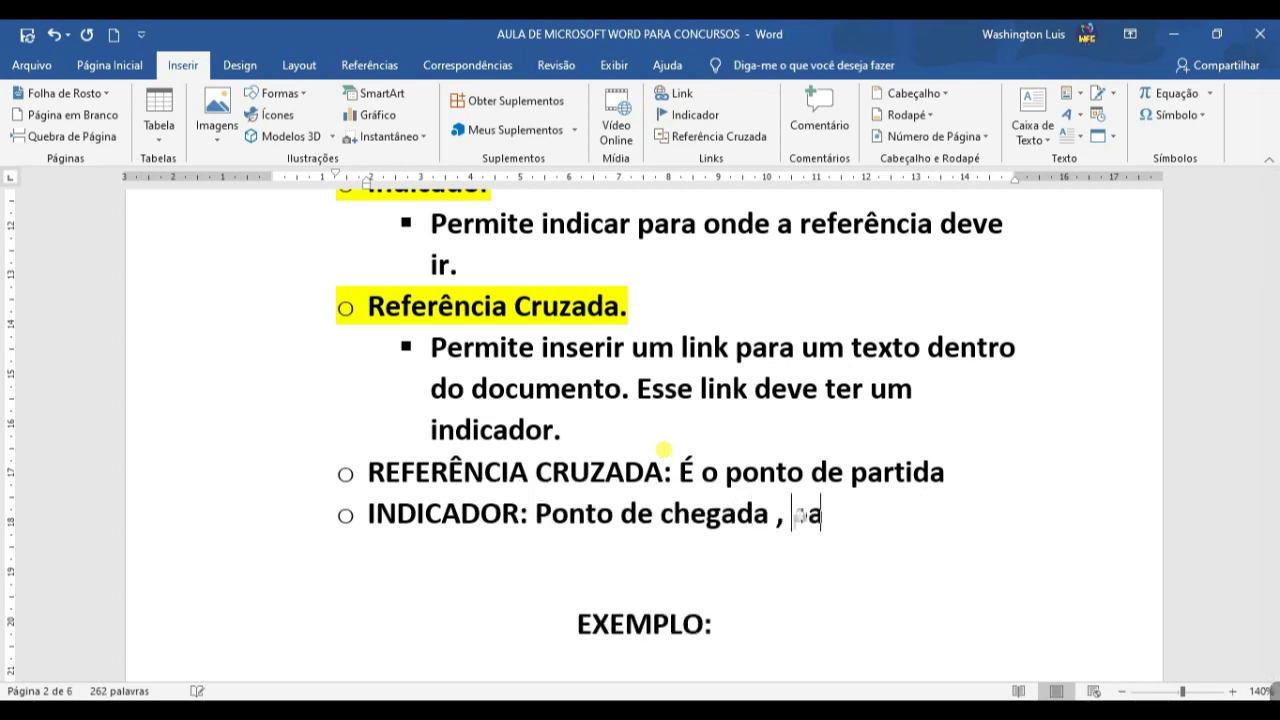
type("ra onde")
type("enc")
key("BackSpace")
key("BackSpace")
key("BackSpace")
type("re")
key("BackSpace")
key("BackSpace")
key("BackSpace")
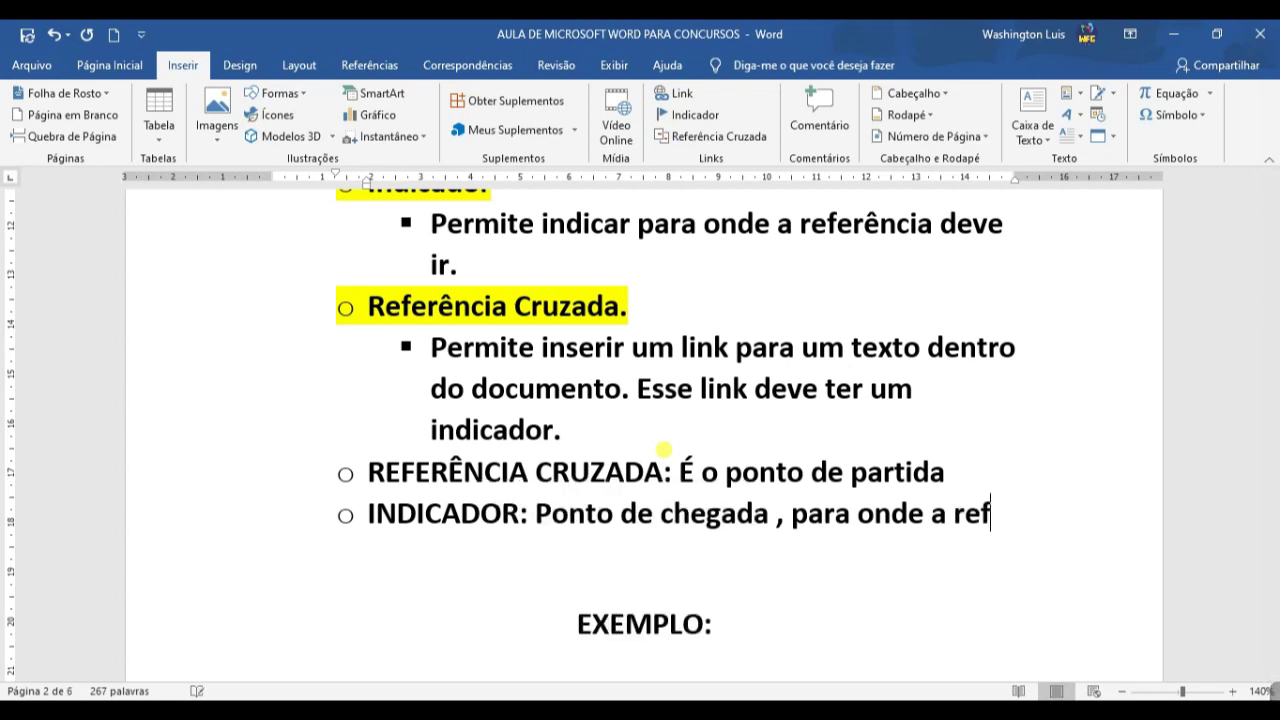
type("erência esta apontando.")
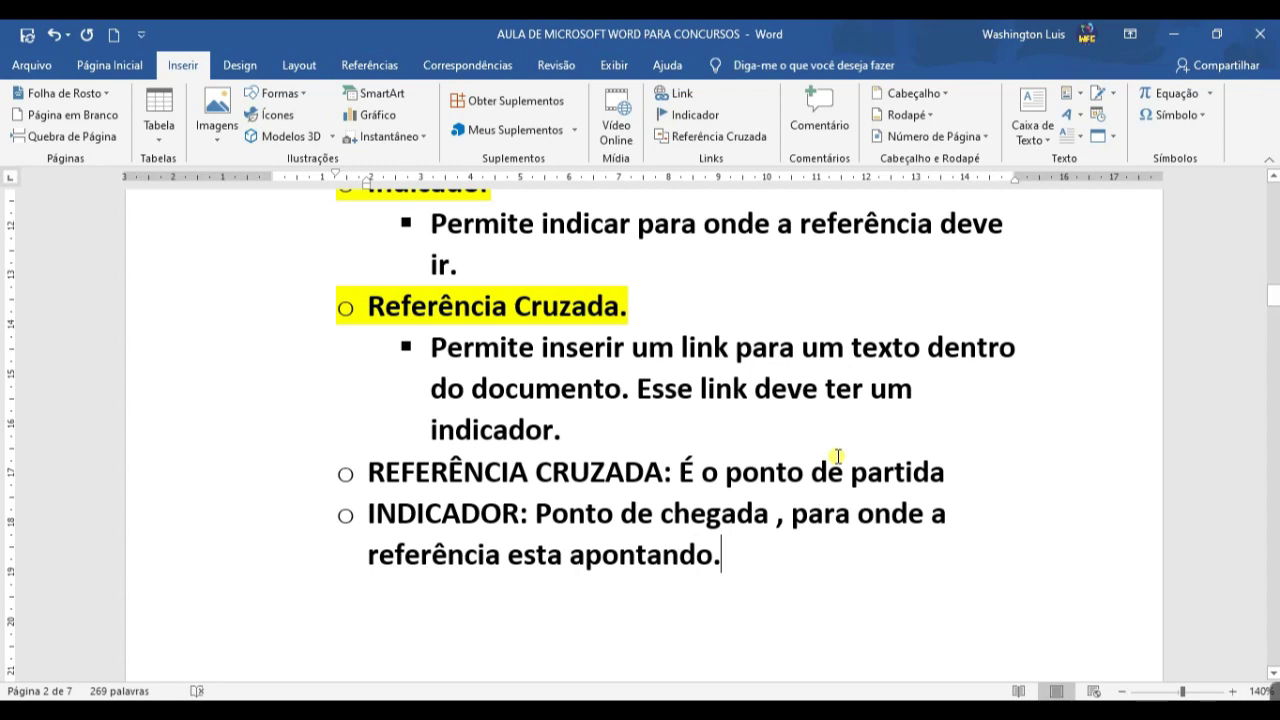
- Add a bullet saying the bookmark goes in first, then the reference, leaving an empty bullet
key("Return")
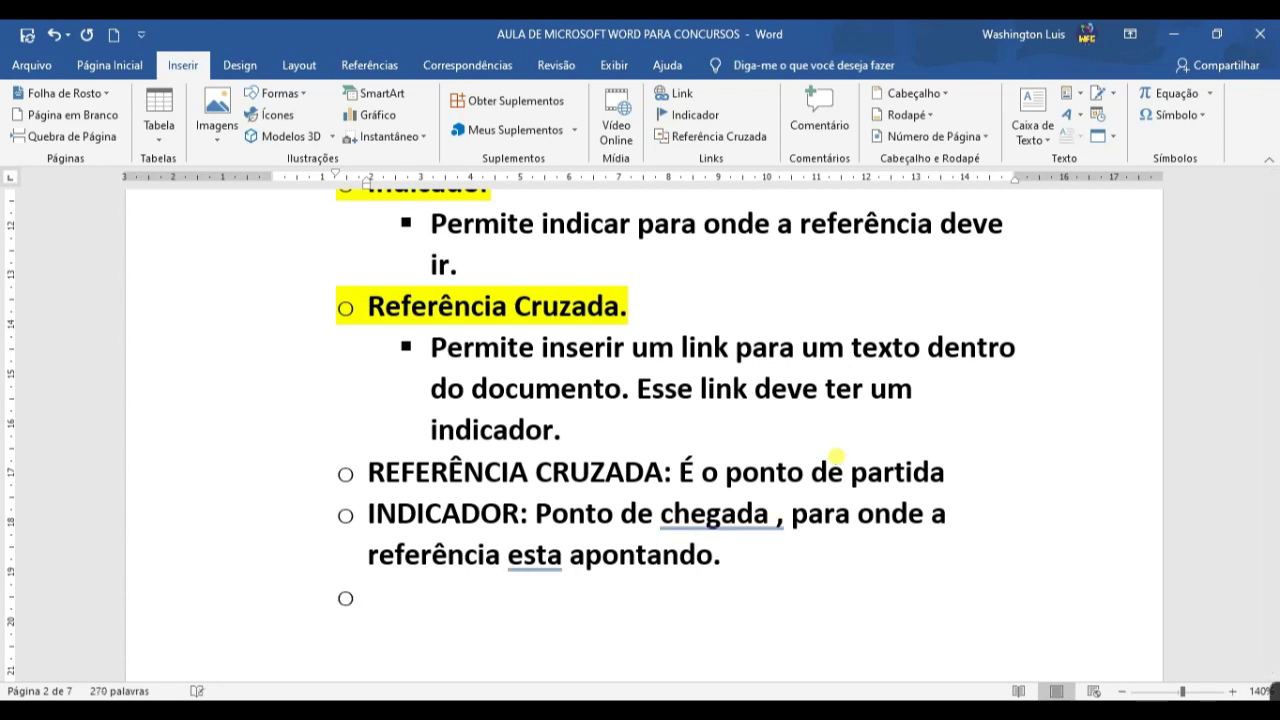
key("BackSpace")
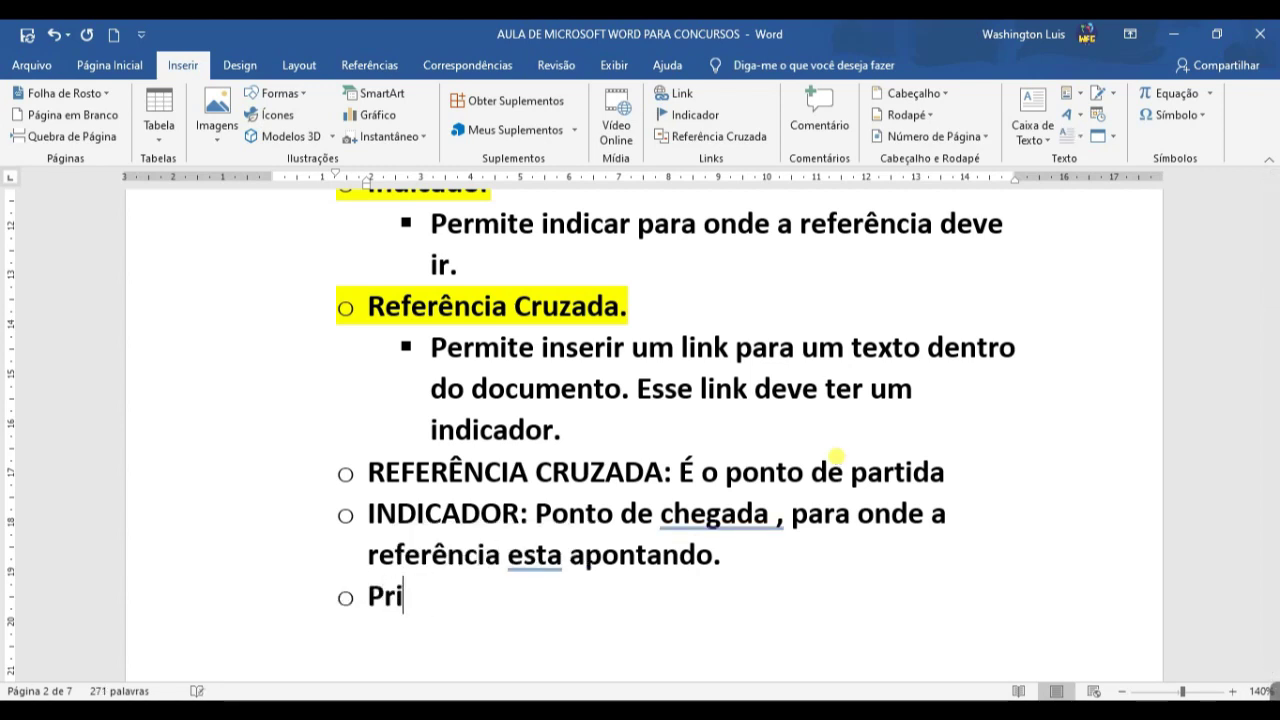
type("meir")
type(" o indicador, após")
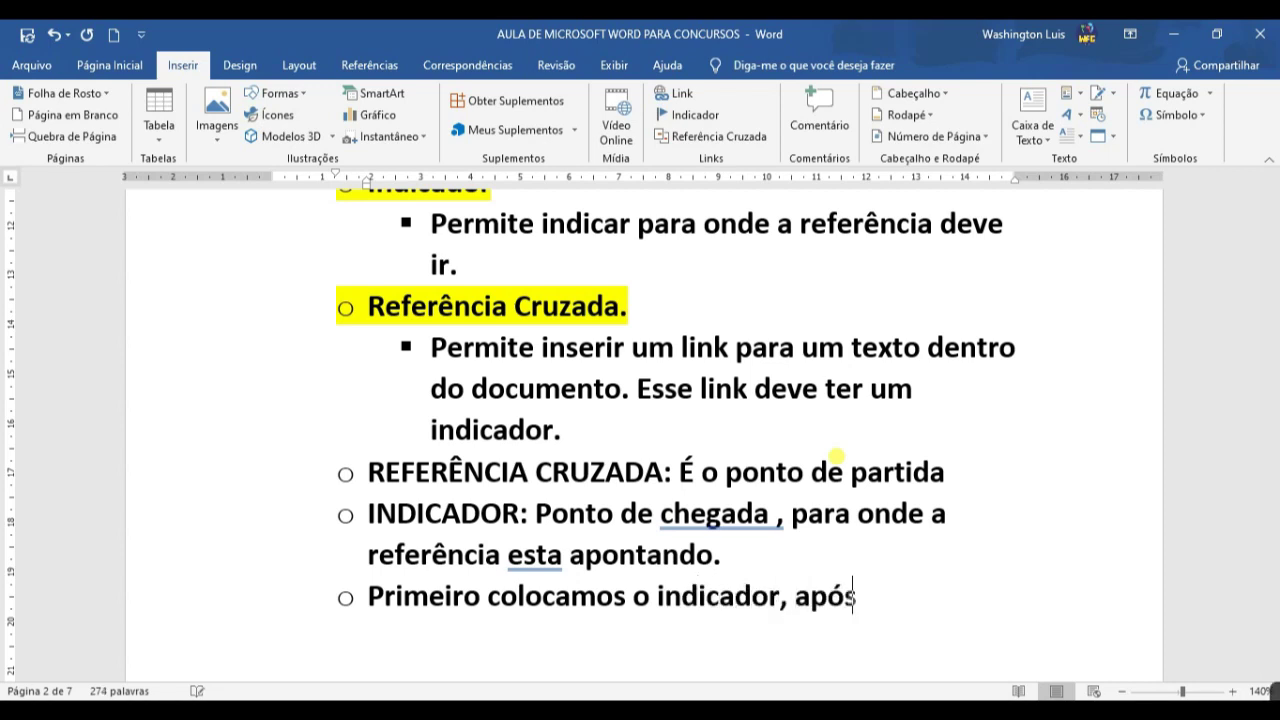
type("mos a referência.")
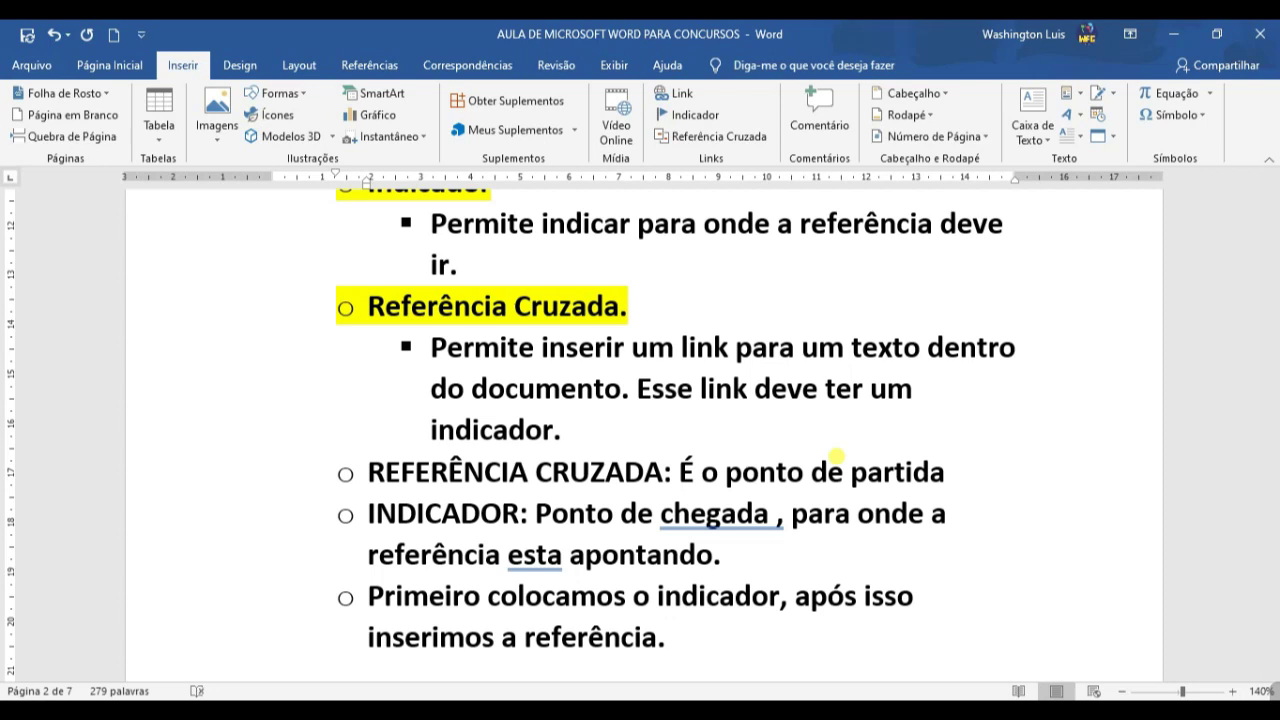
key("Return")
type("INDICES")
type("rimos a ref")
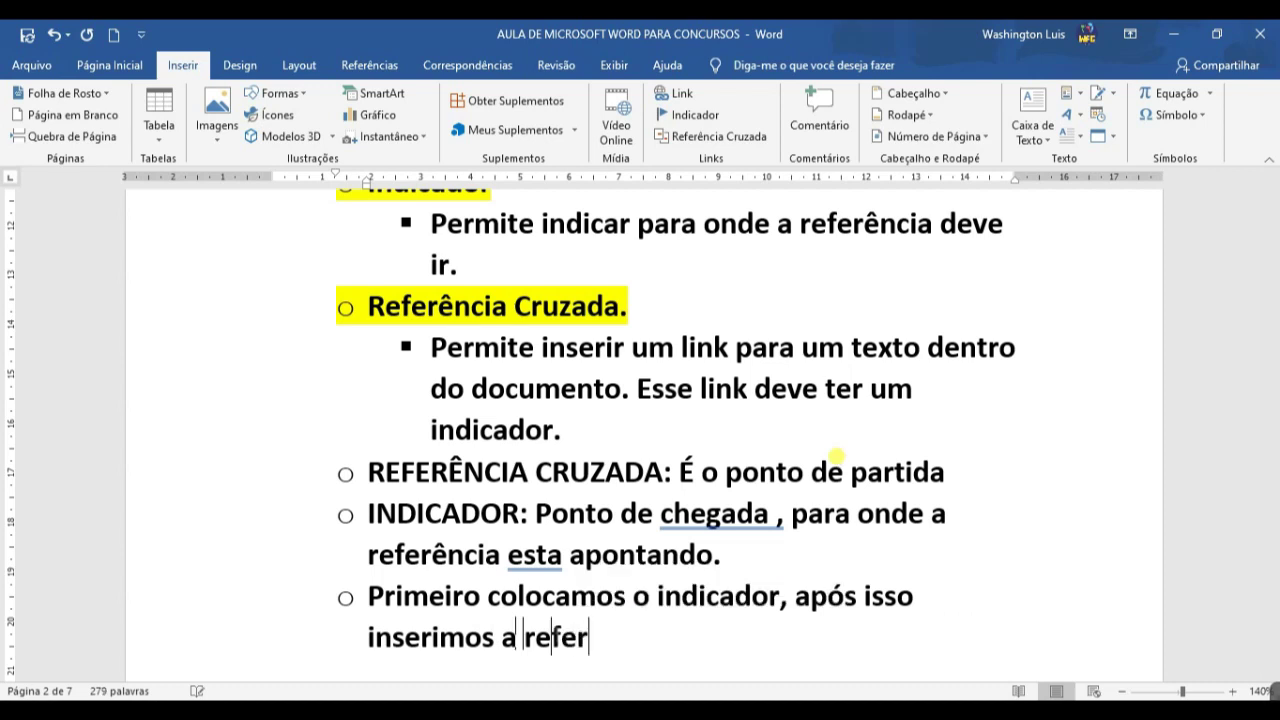
type("ência.")
key("Return")
key("ctrl+z")
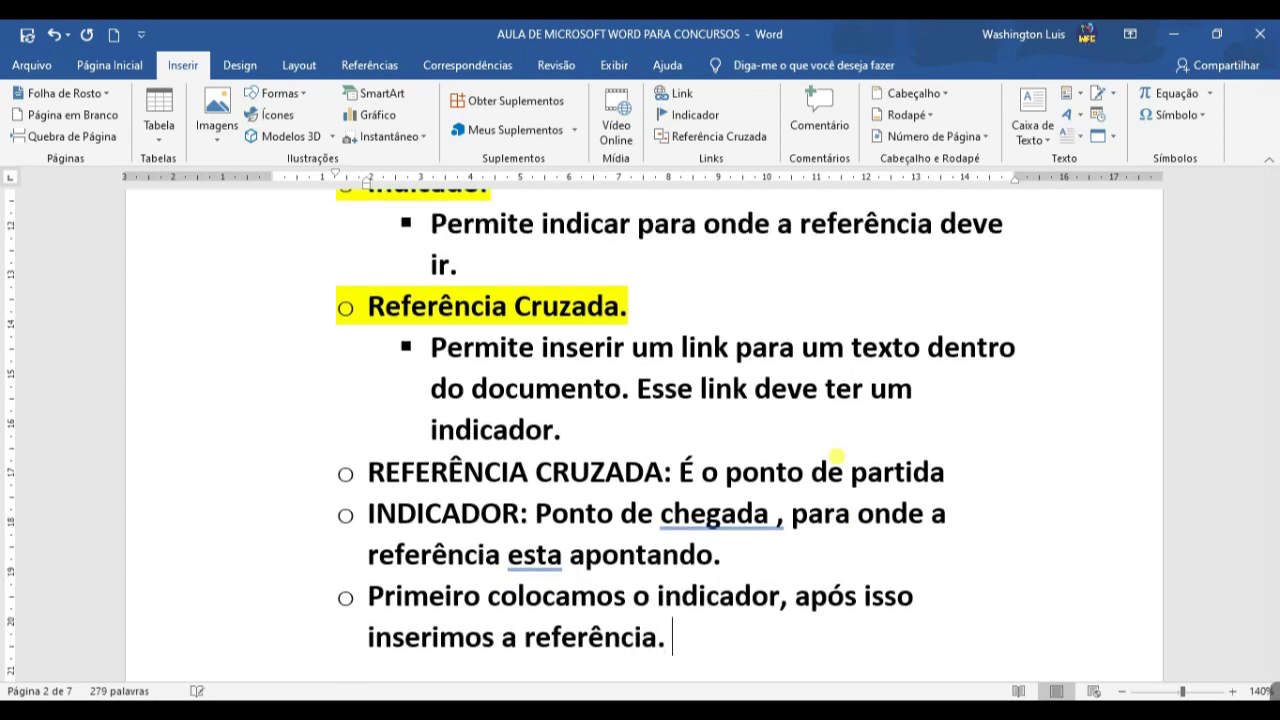
key("Return")
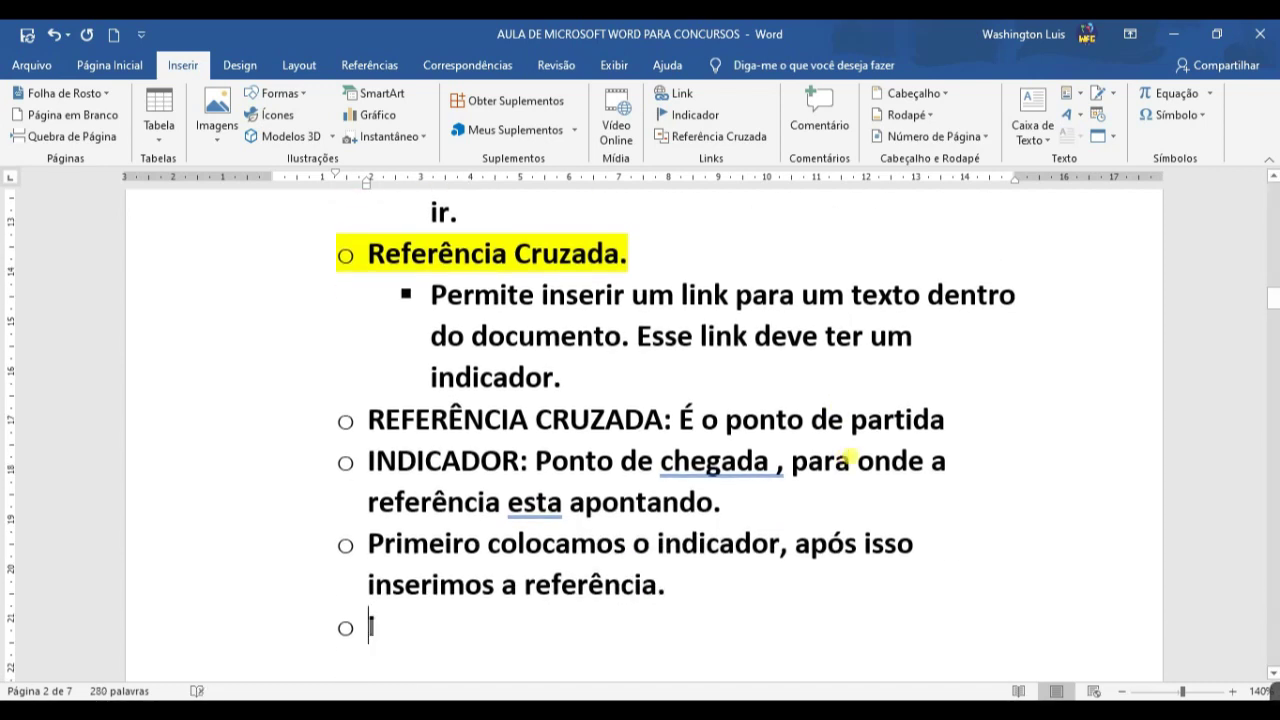
- Write the bullet 'INDICES E SUMÁRIOS POSSUEM REFERENCIA AUTOMATICAS.'
type("INDICES E SUMÁR")
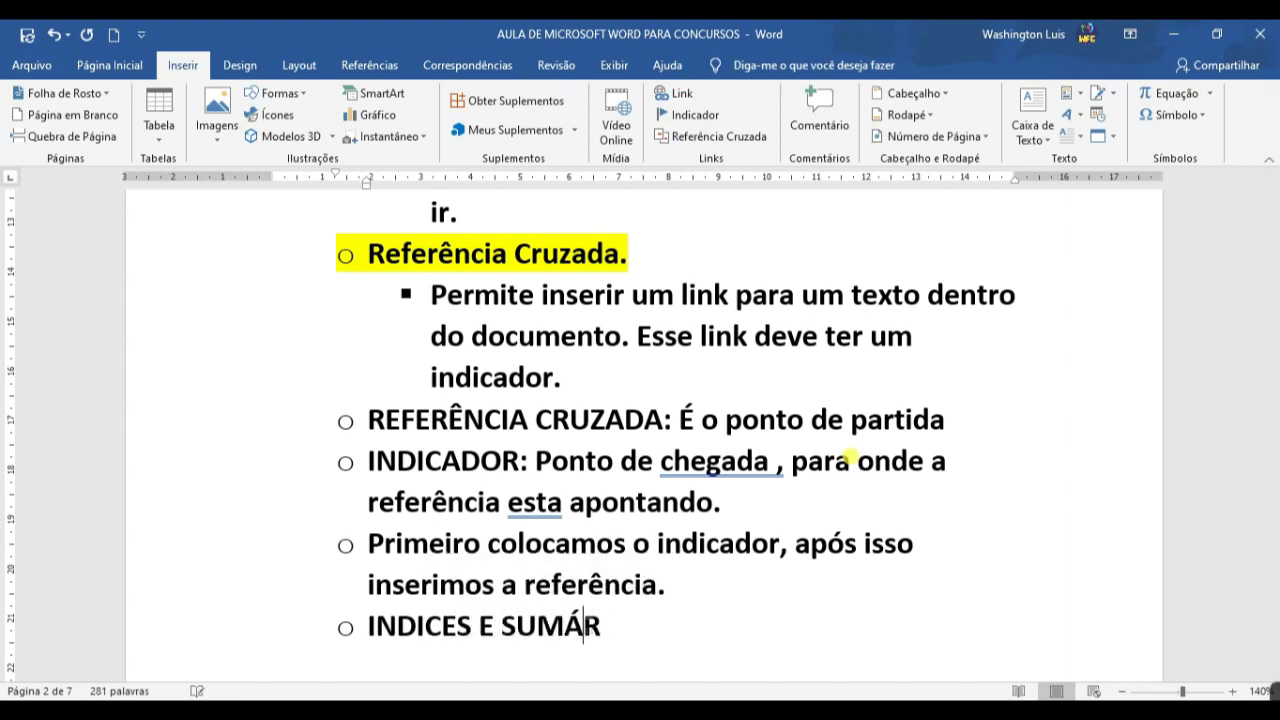
type("EM")
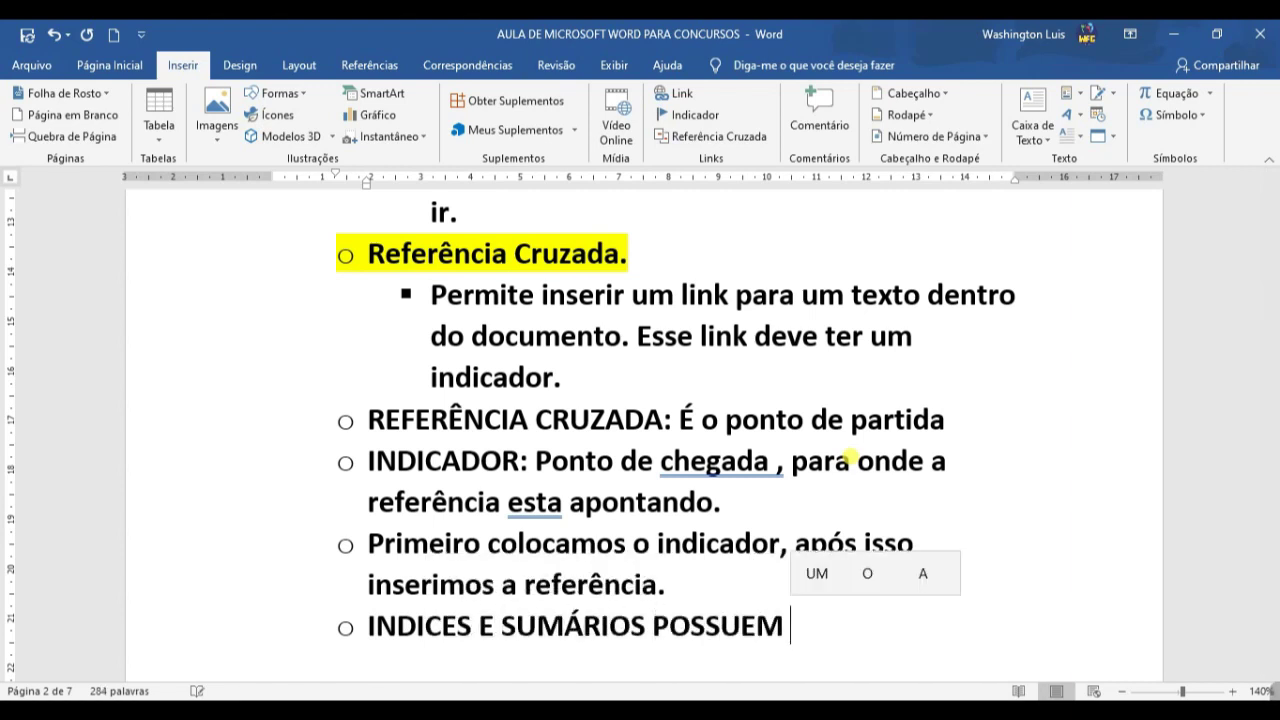
type(" REFERENCIA AUTOMATICAS.")
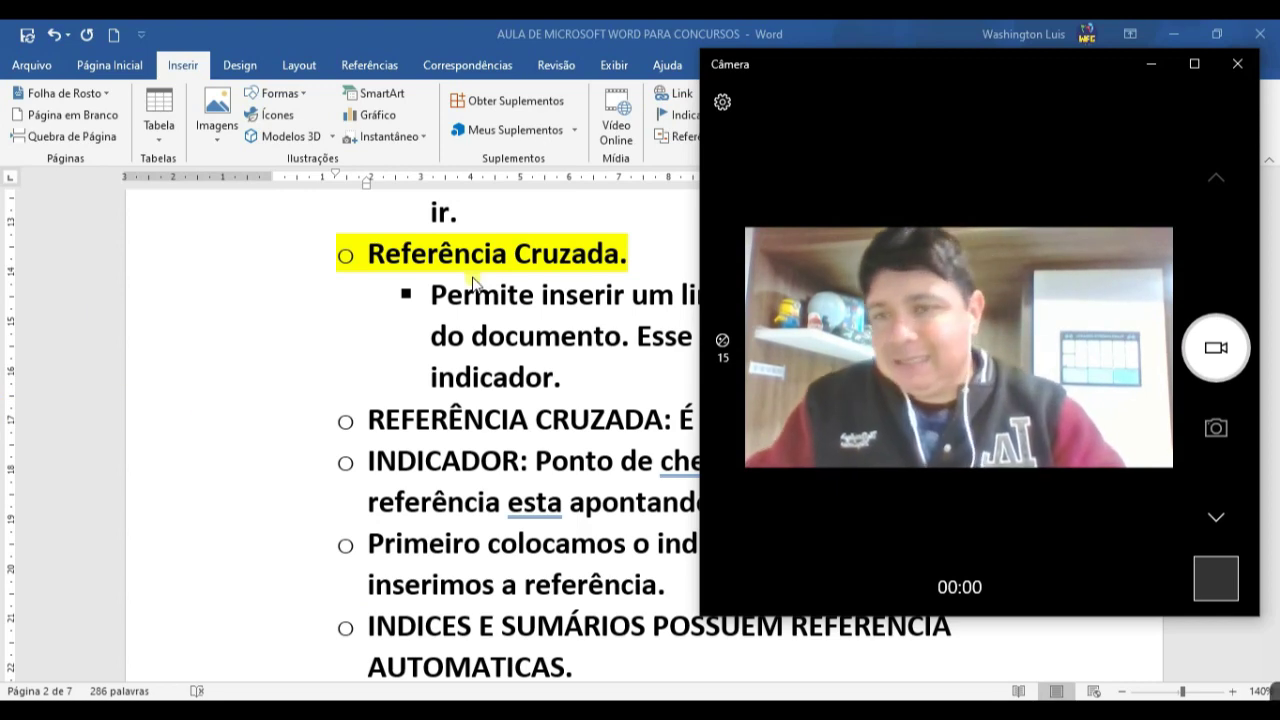
key("alt+Tab")
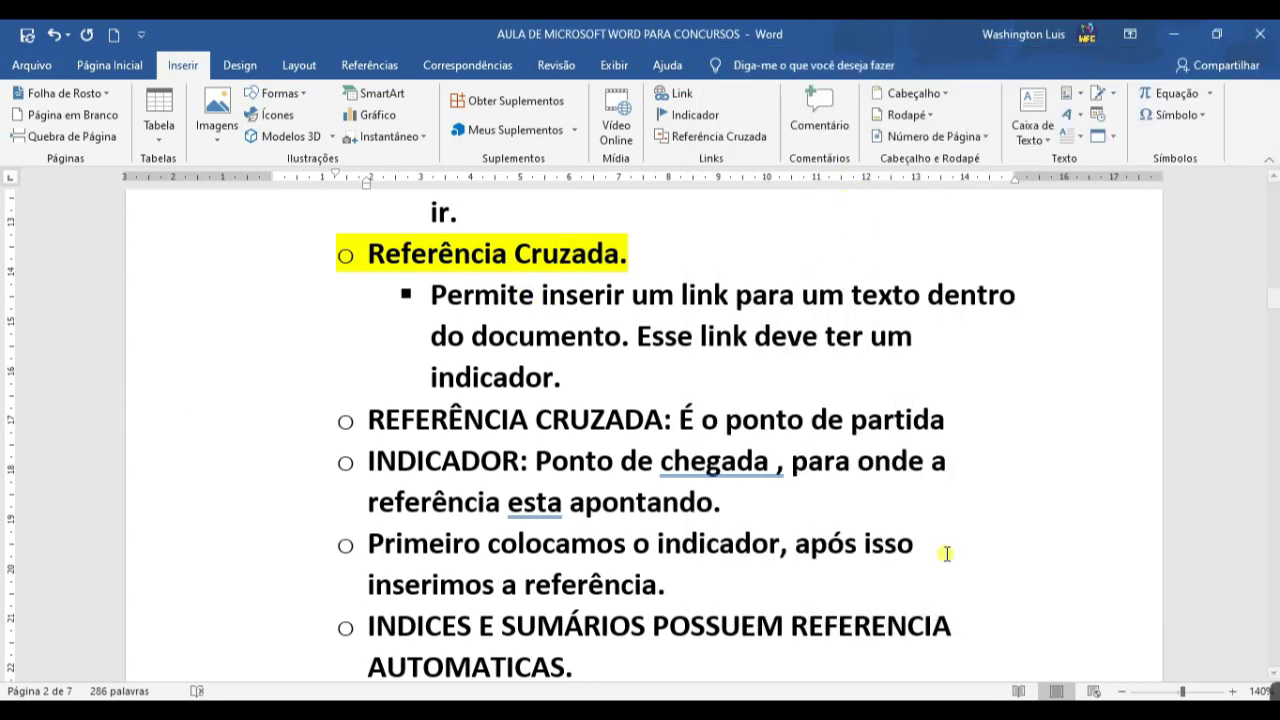
- Bring back the Camera preview and reposition it on the left side of the screen
key("alt+Tab")
left_click_drag(891, 143, 270, 118)
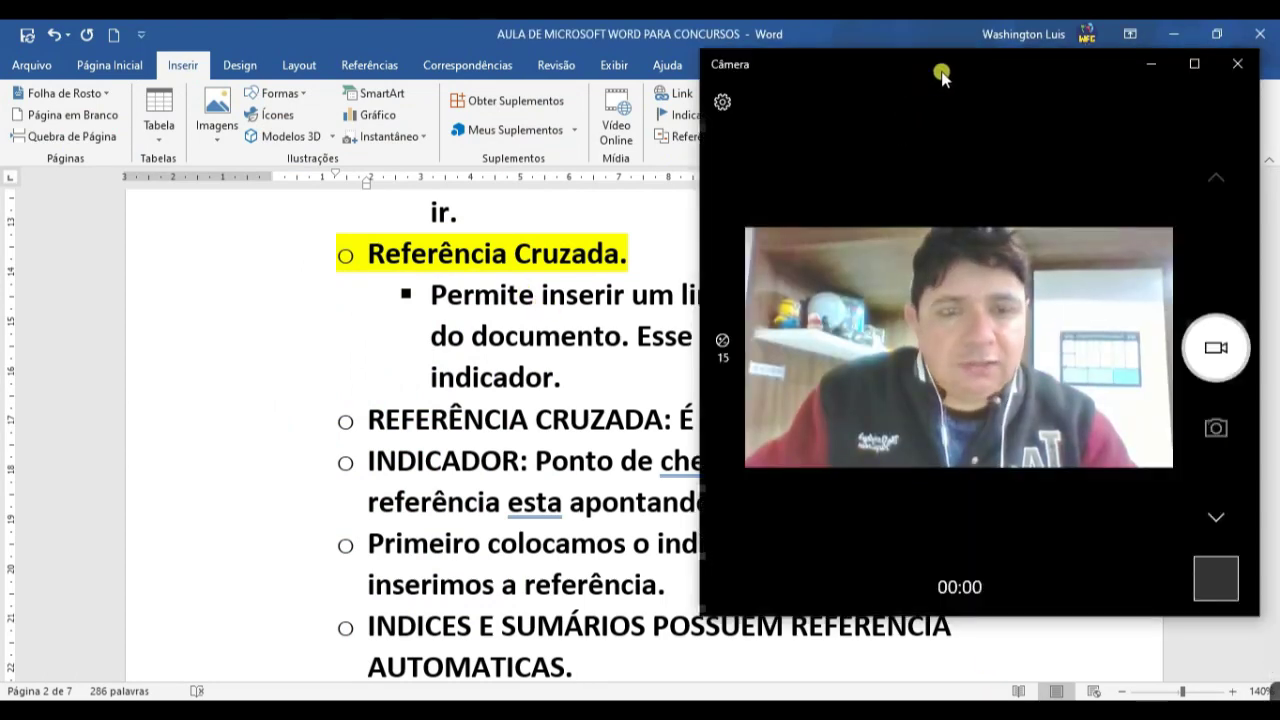
left_click_drag(943, 71, 430, 145)
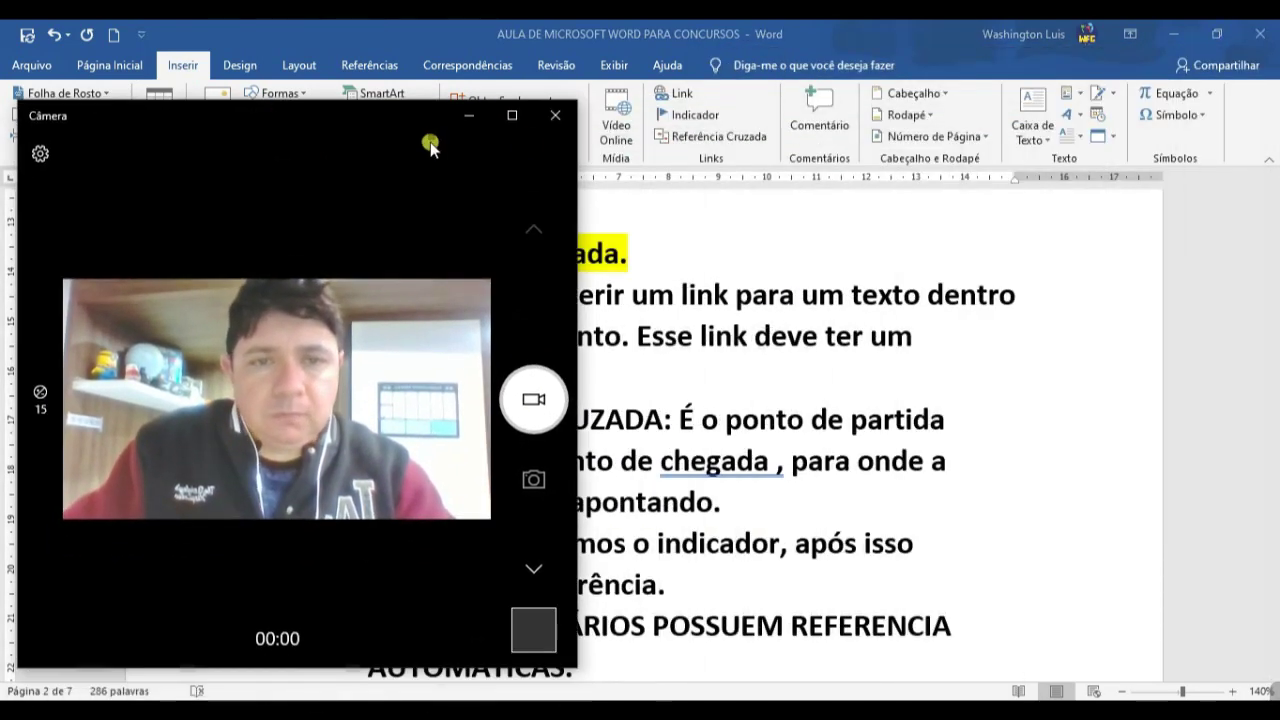